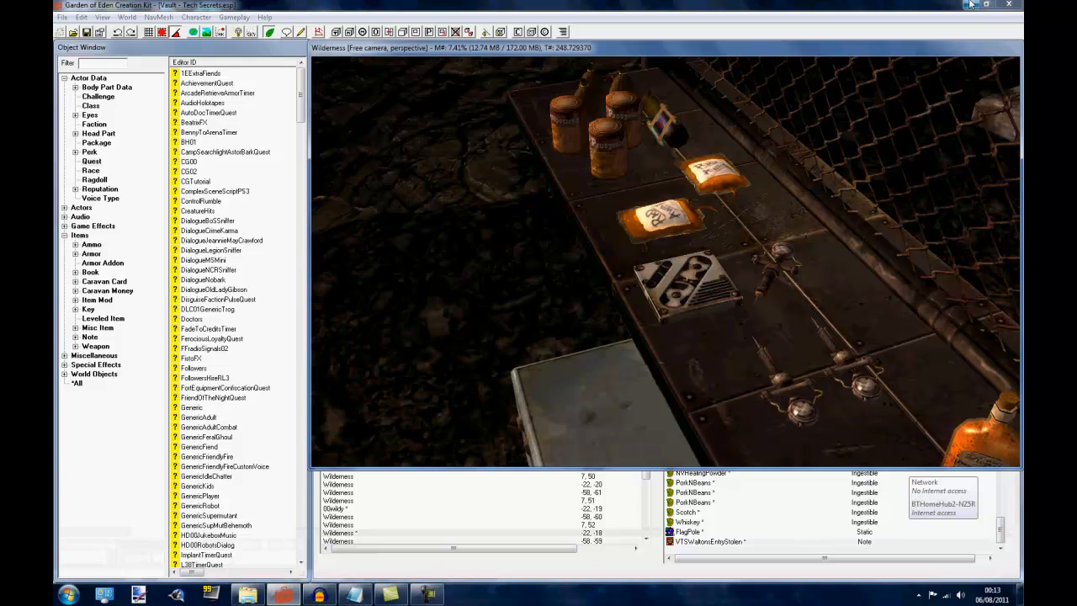
Switch from the Garden of Eden Creation Kit to Audacity and look over the stacked recorded audio tracks
left_click(972, 5)
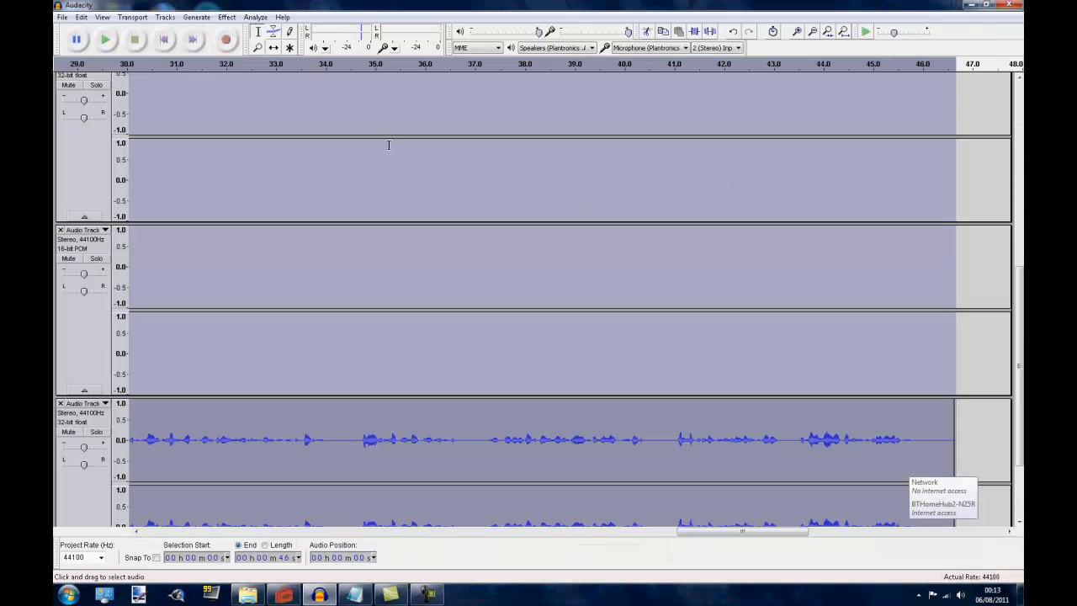
left_click(284, 595)
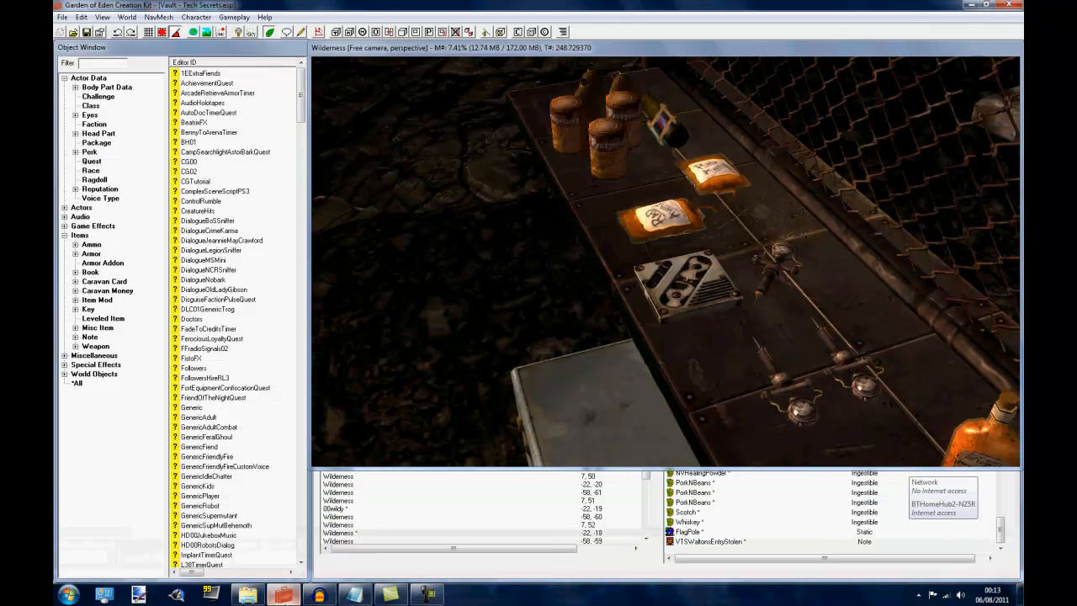
left_click(284, 595)
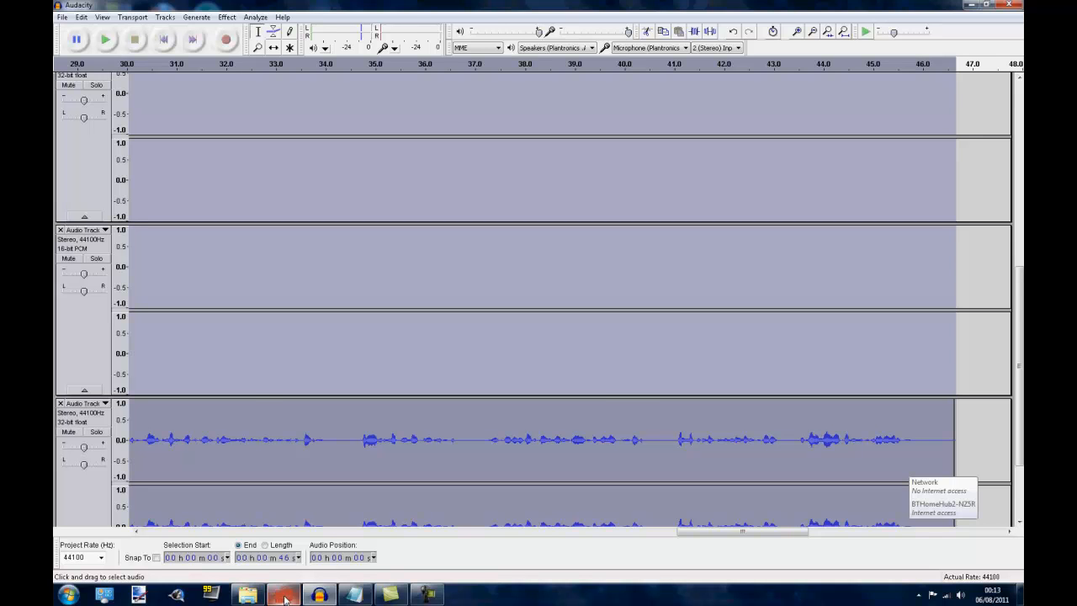
left_click(284, 595)
left_click(285, 596)
scroll(830, 353, "down", 2)
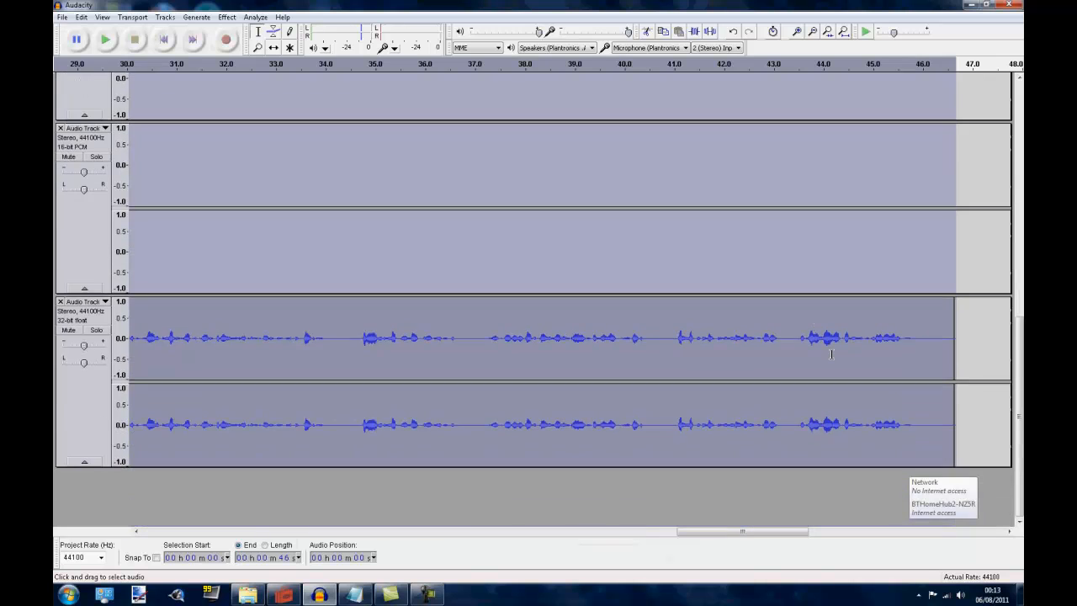
scroll(831, 354, "up", 4)
scroll(831, 354, "down", 2)
scroll(831, 355, "up", 2)
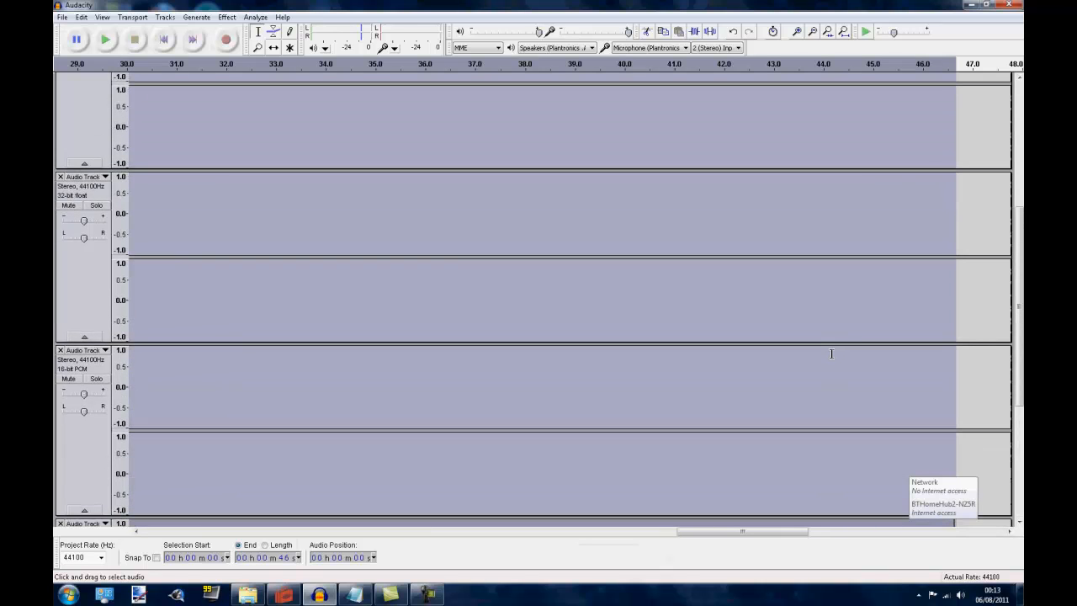
scroll(831, 354, "up", 3)
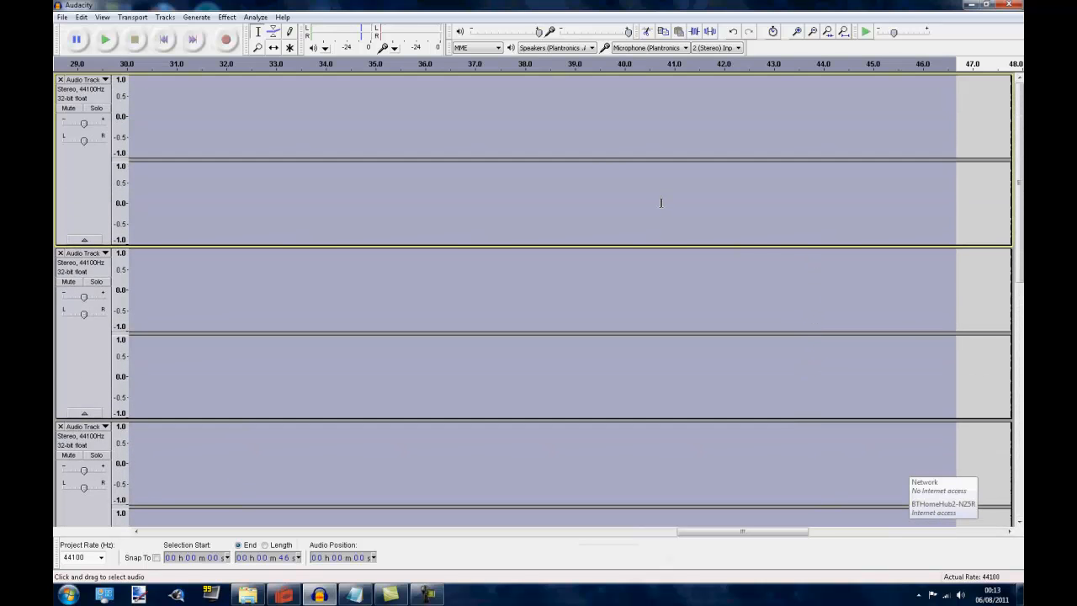
scroll(556, 177, "down", 4)
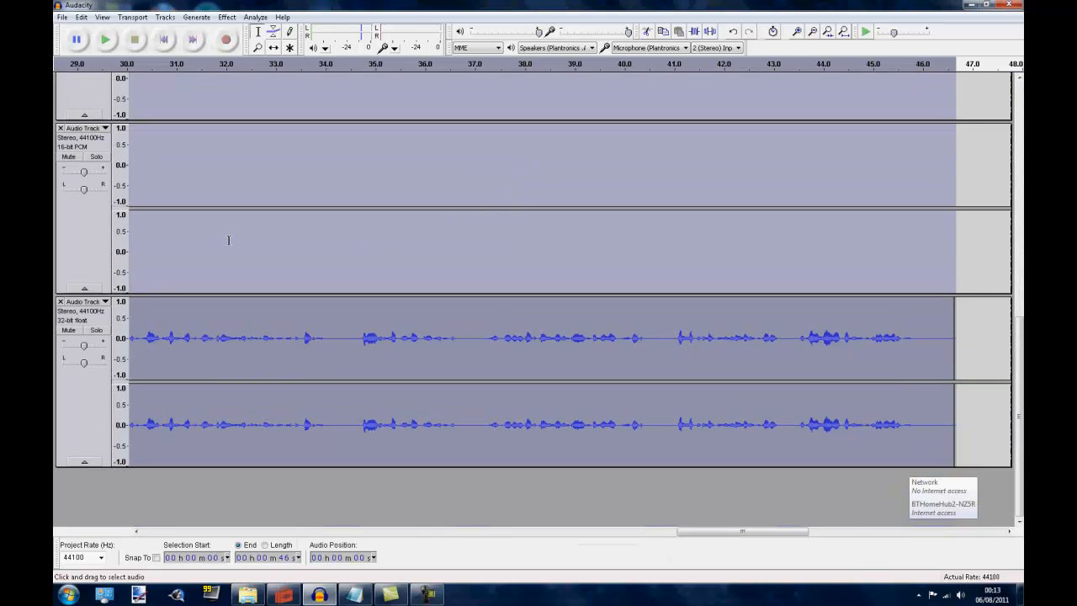
Set the sample format of the second-to-last audio track, whose recording begins at the timeline start, to 16-bit PCM
left_click(171, 328)
left_click(150, 313)
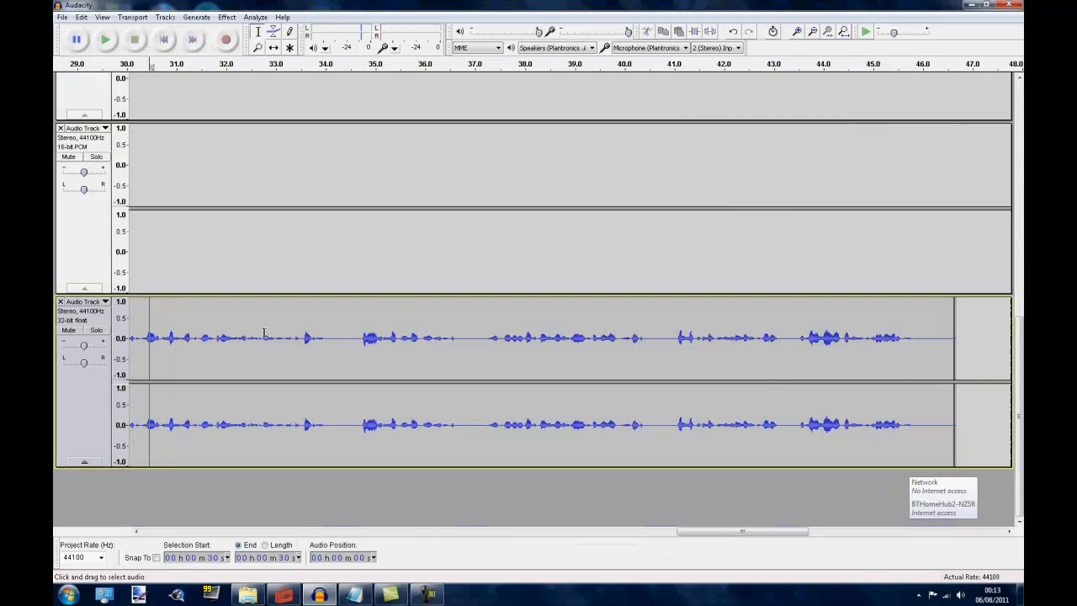
left_click_drag(742, 531, 168, 529)
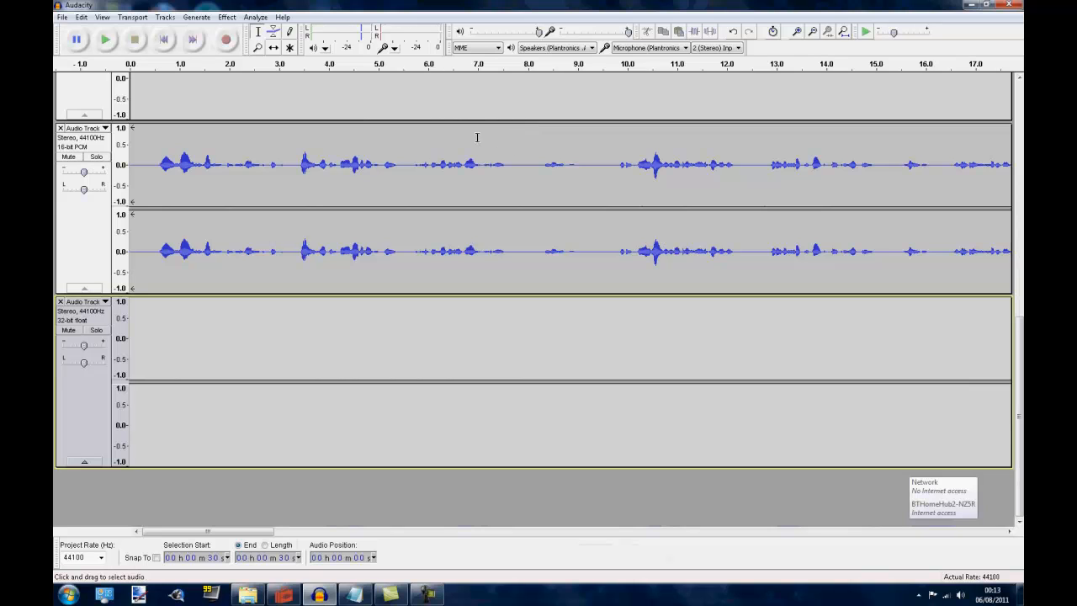
left_click(152, 160)
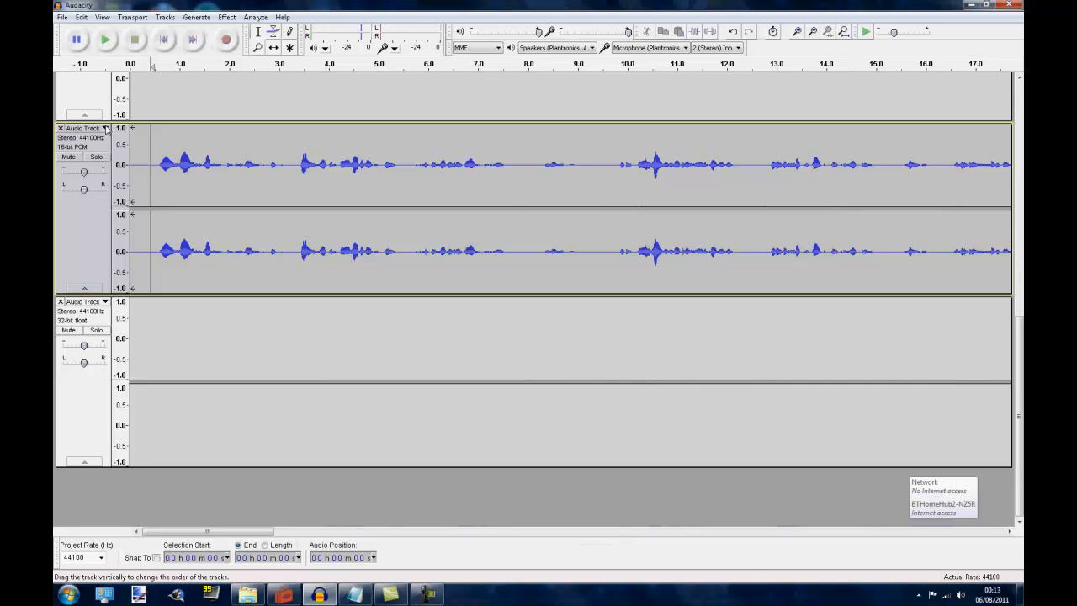
left_click(105, 128)
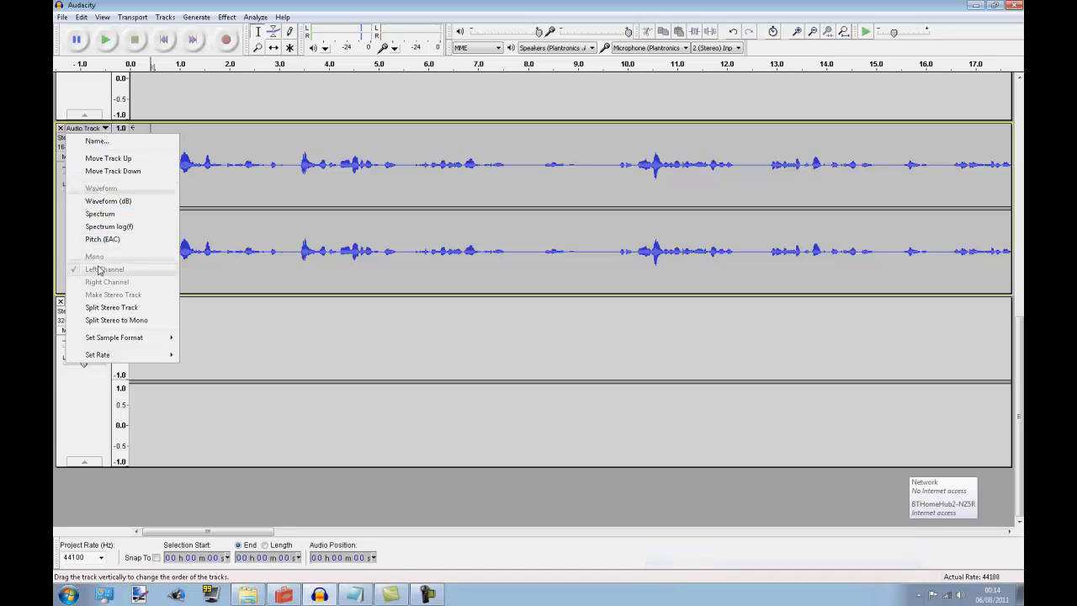
mouse_move(134, 341)
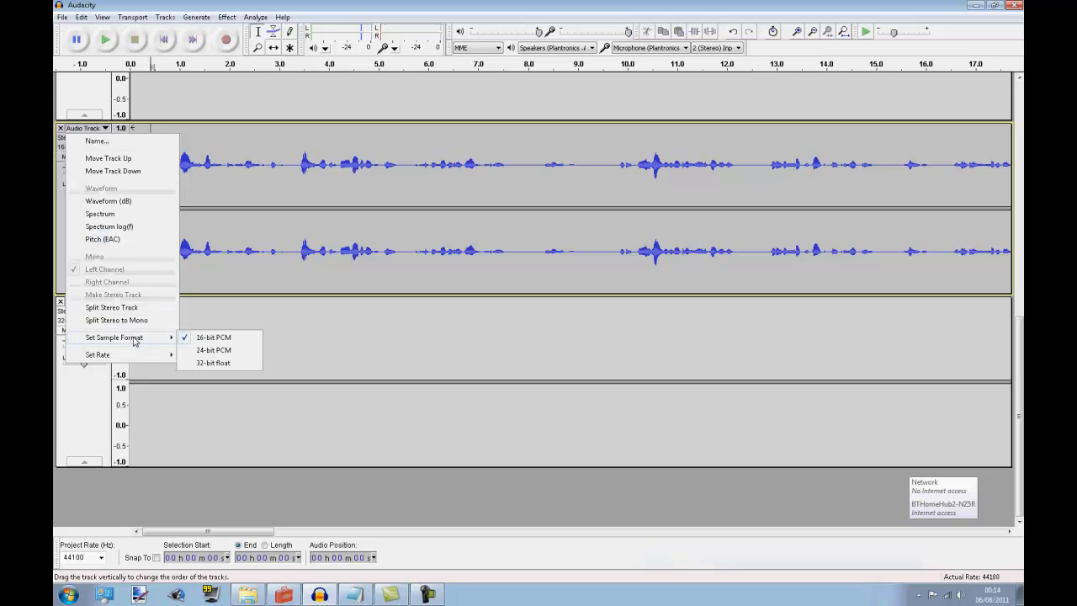
left_click(193, 339)
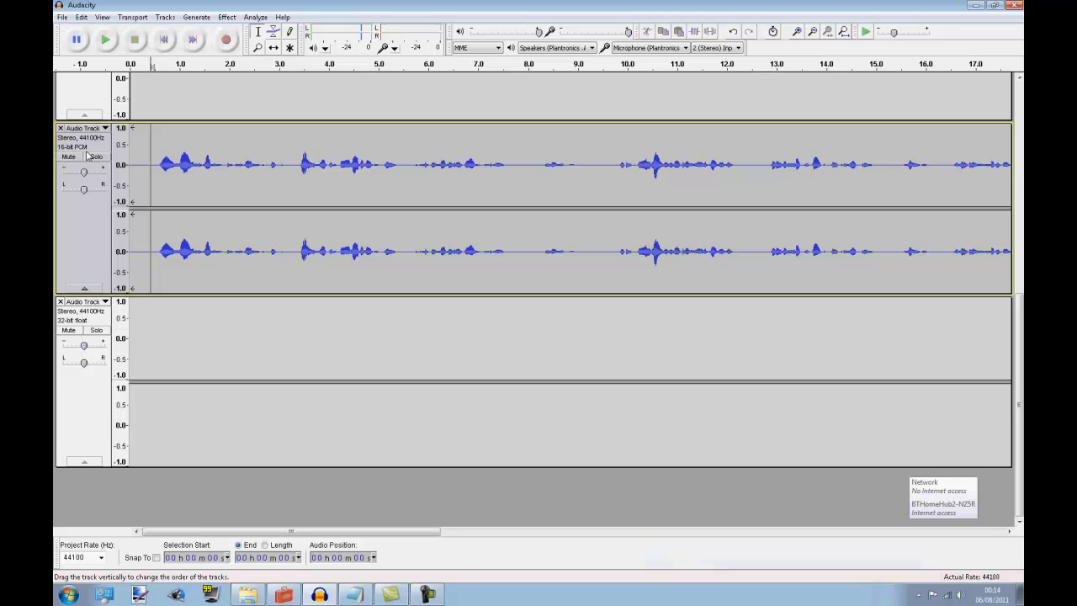
left_click_drag(271, 164, 130, 164)
left_click(304, 169)
left_click(159, 164)
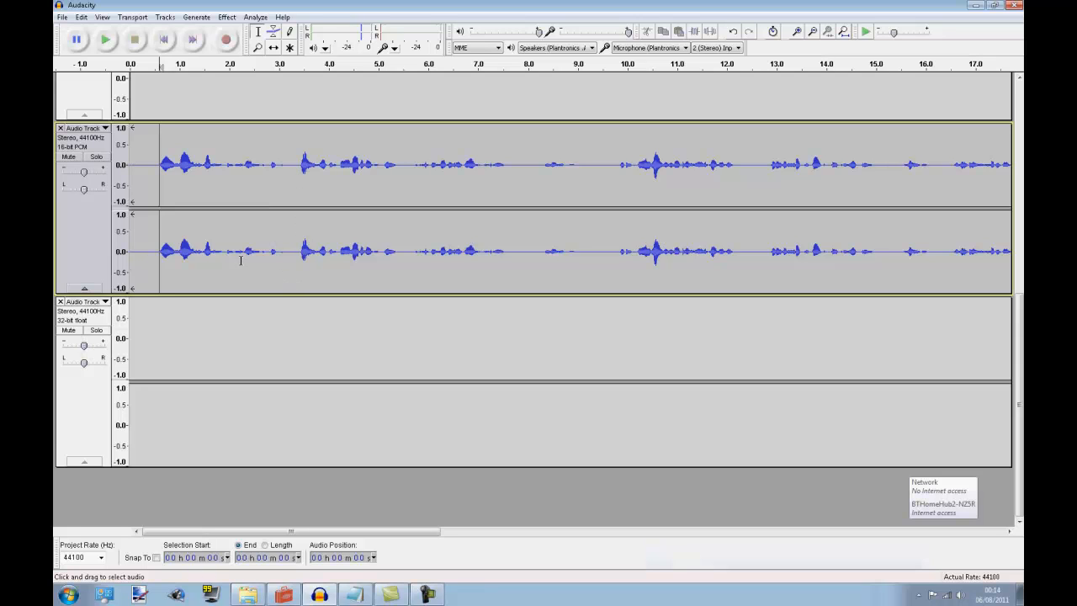
left_click(143, 189)
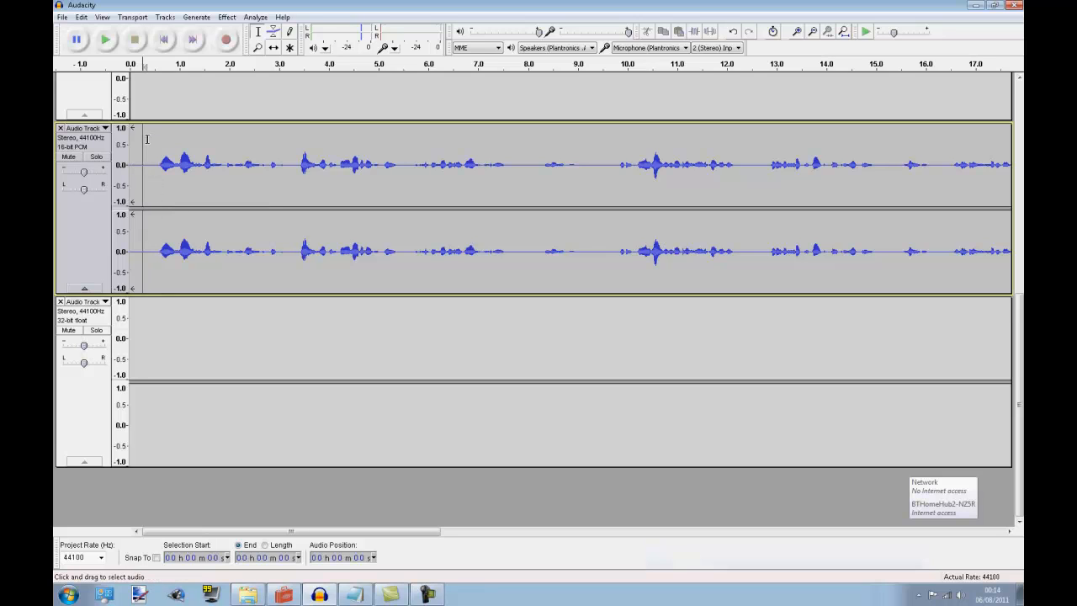
left_click(61, 143)
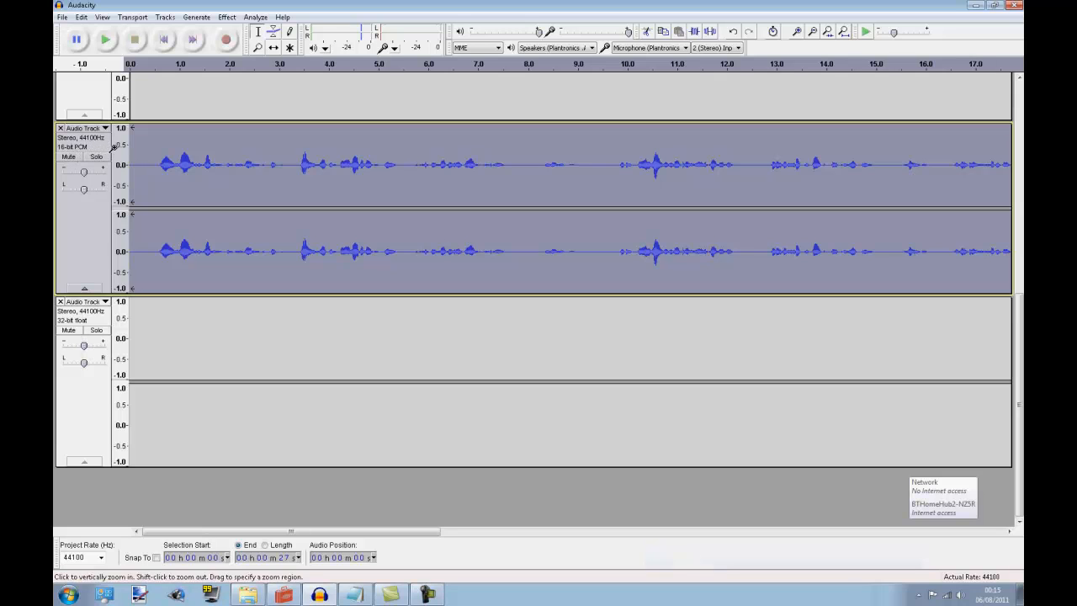
left_click(153, 159)
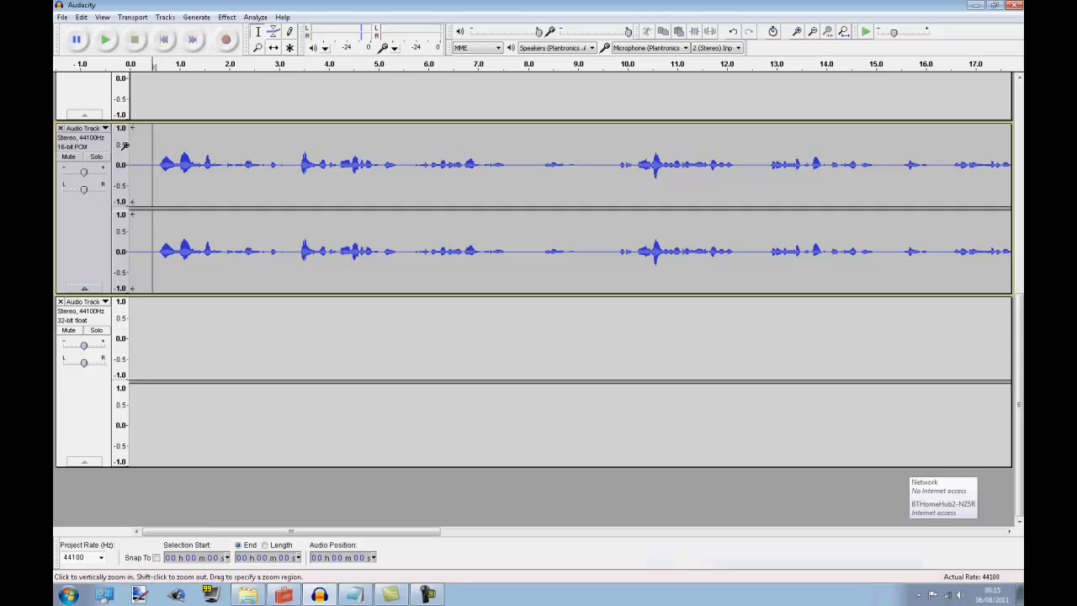
left_click(144, 162)
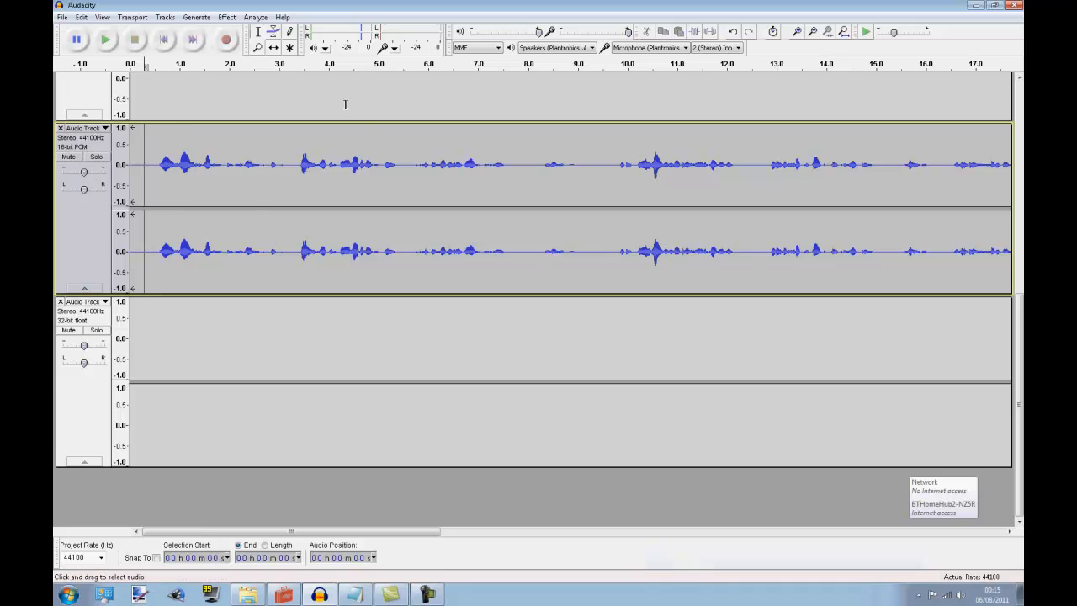
left_click(222, 18)
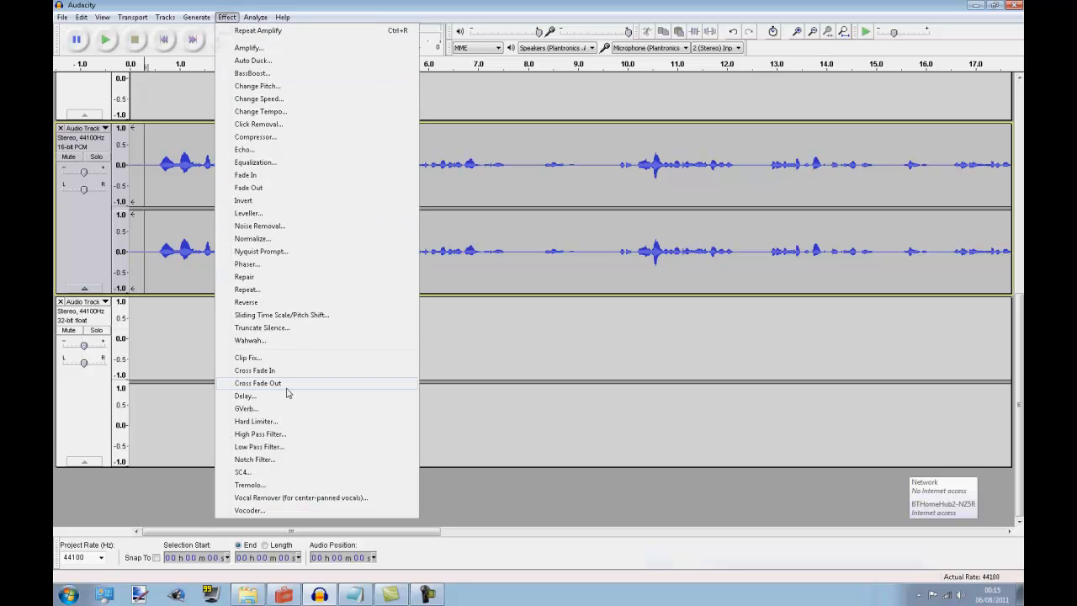
left_click(542, 160)
left_click(152, 158)
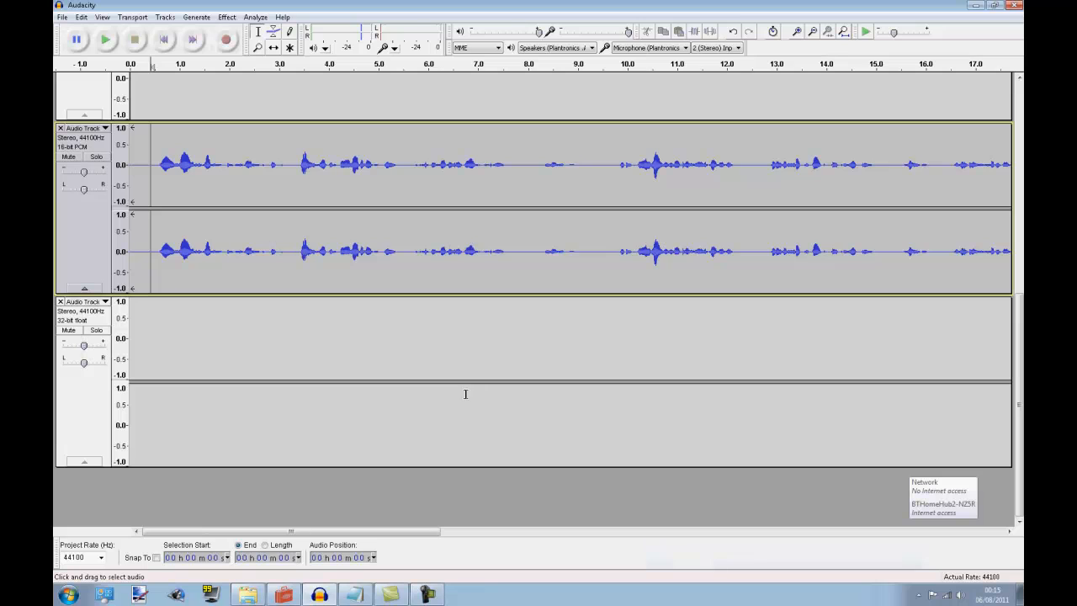
left_click(144, 138)
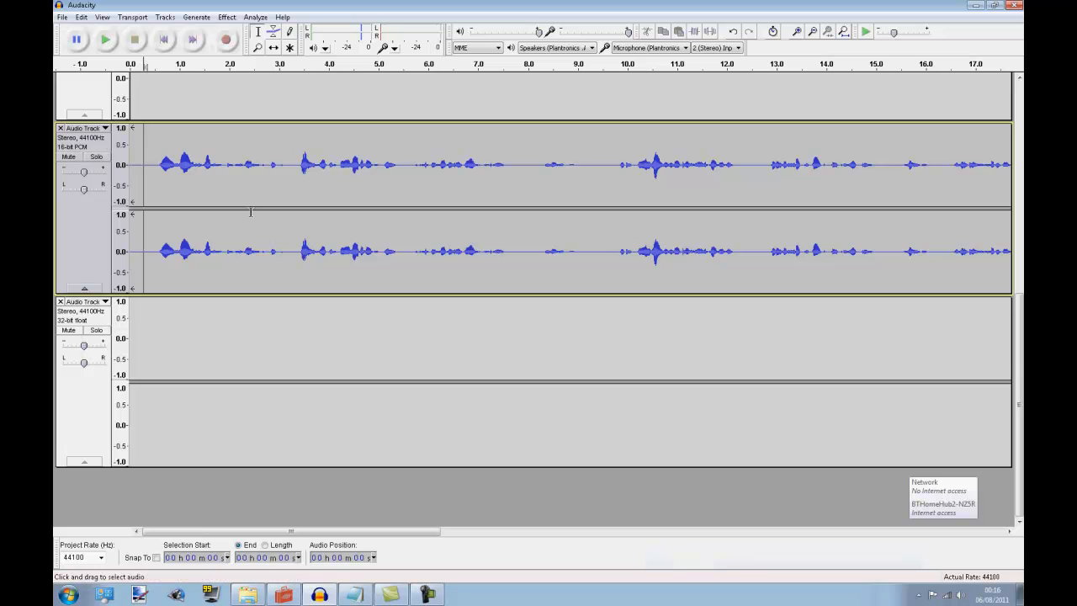
Switch to Windows Explorer, open Fallout New Vegas\Data\Sound\Voice on drive F:, and examine the Vault - Tech Secrets.esp folder and VTS recording WAV files
left_click(247, 595)
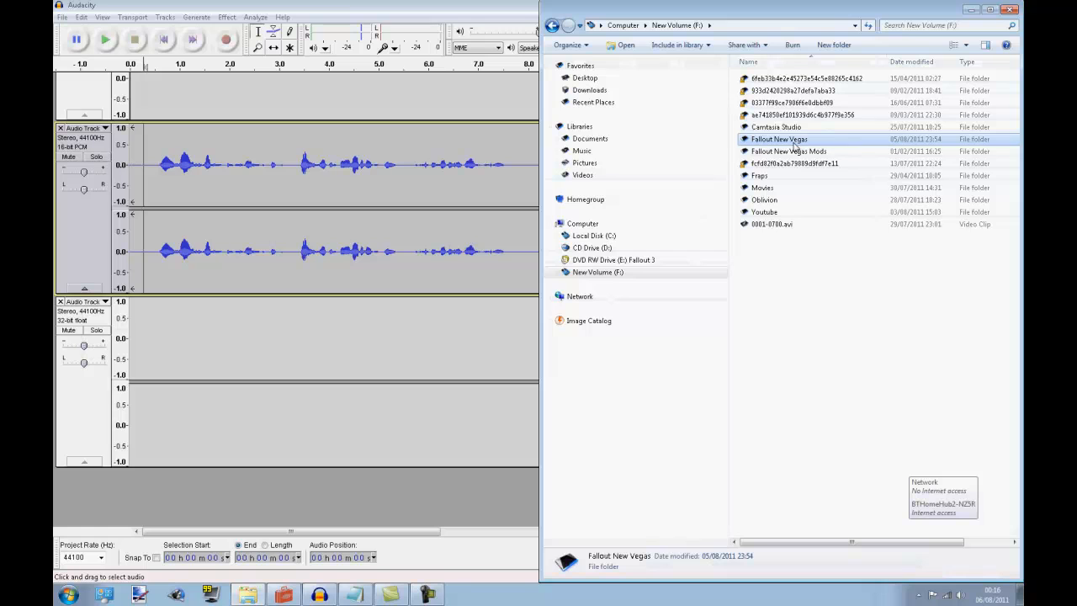
double_click(767, 141)
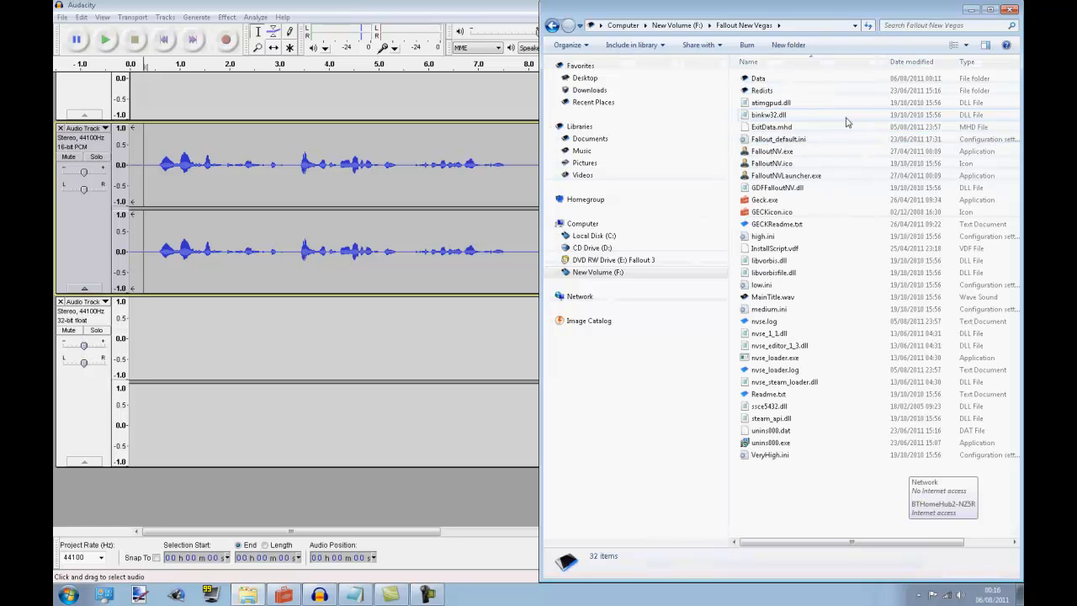
double_click(799, 78)
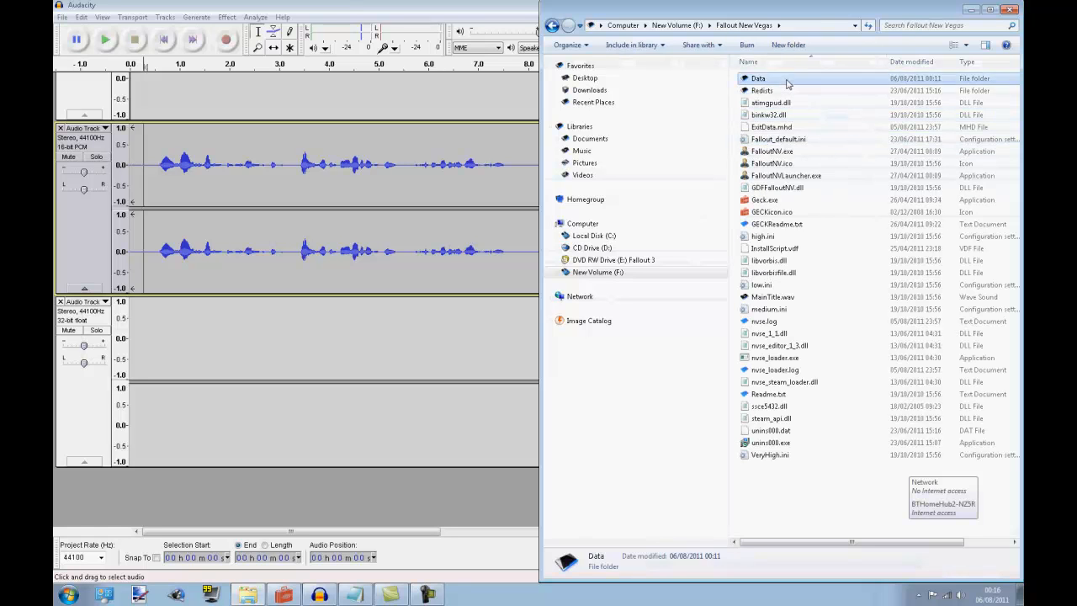
double_click(802, 151)
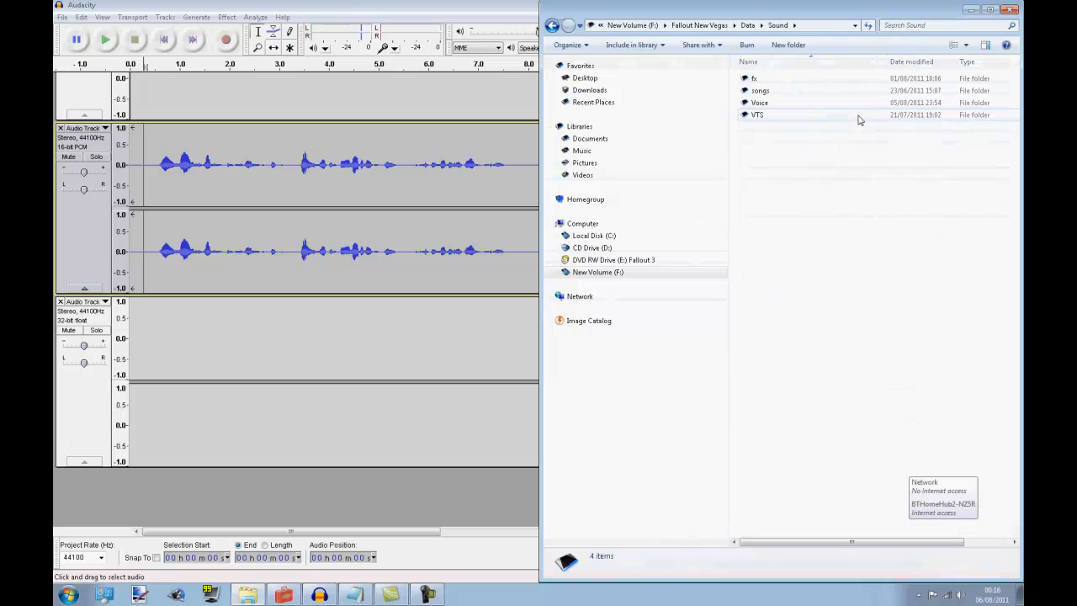
double_click(814, 104)
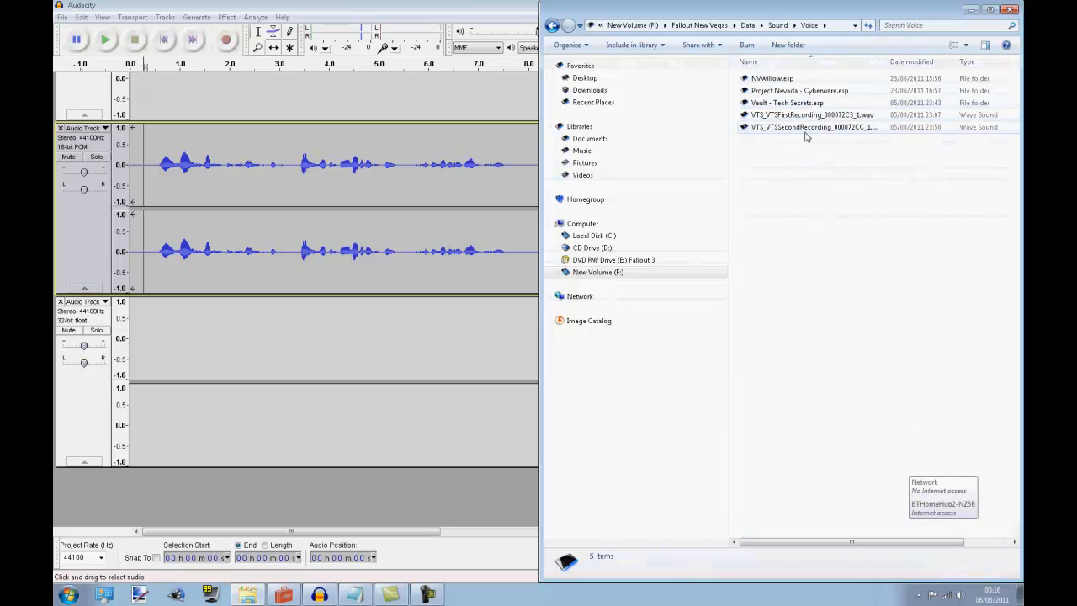
left_click(802, 104)
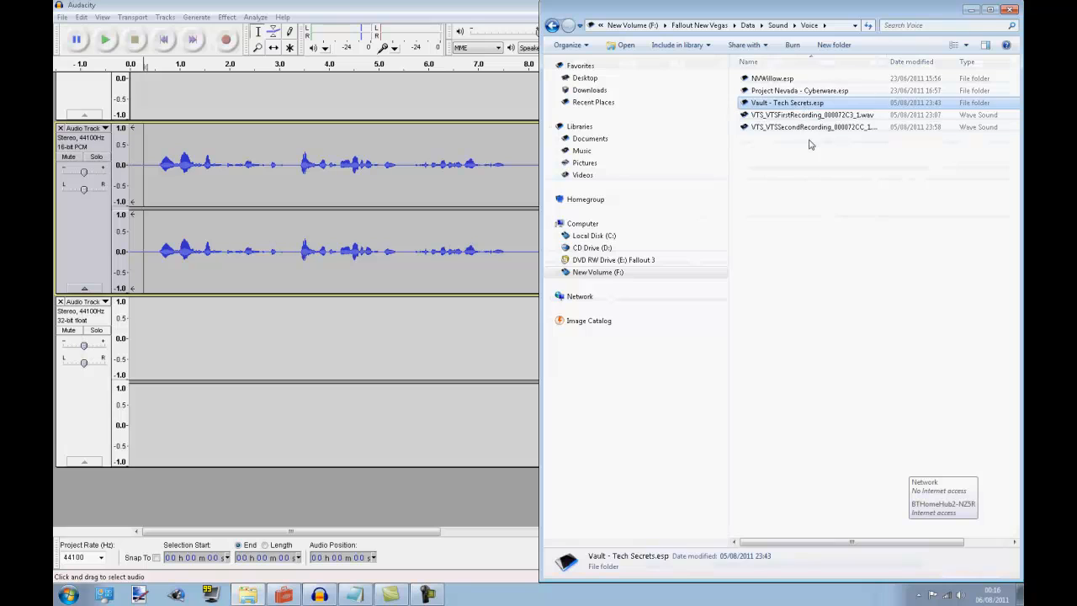
left_click(810, 127)
left_click(818, 119)
left_click(820, 103)
left_click(808, 145)
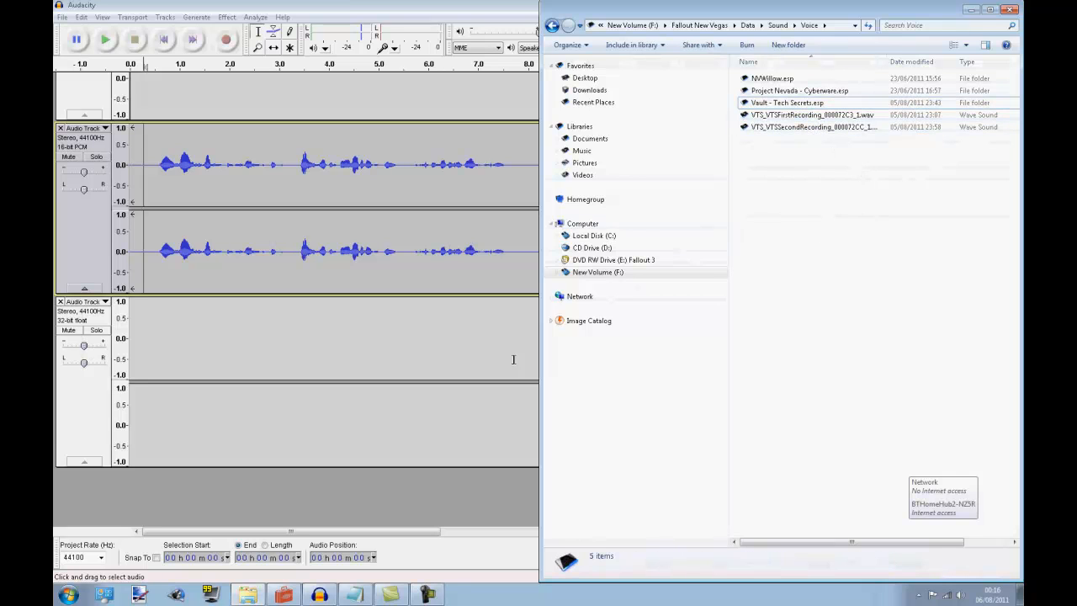
Switch to the Garden of Eden Creation Kit and open the 188Alexander NPC record for editing
left_click(283, 594)
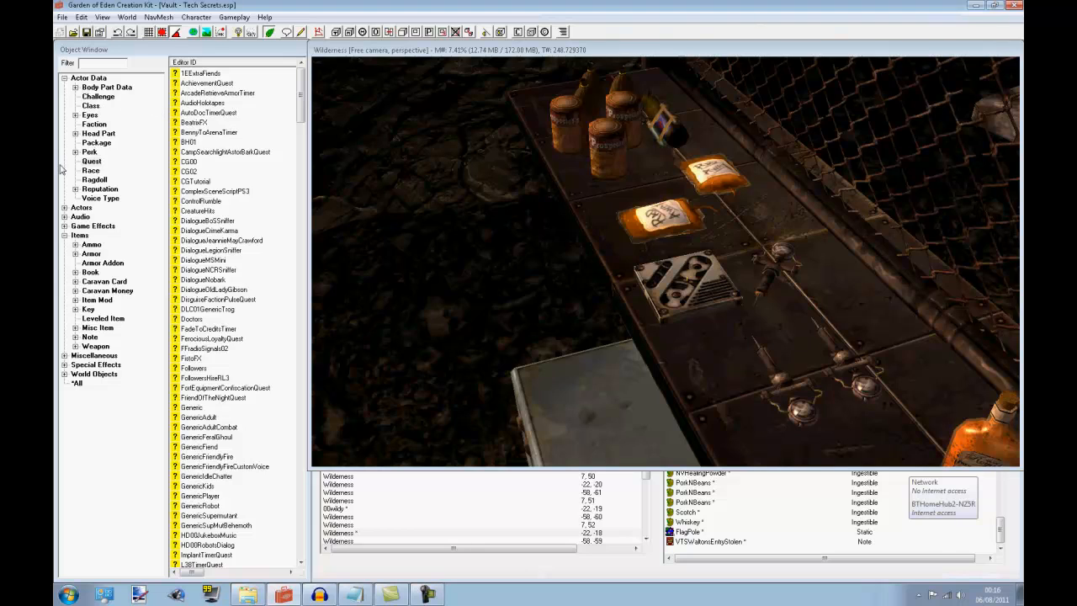
left_click(64, 207)
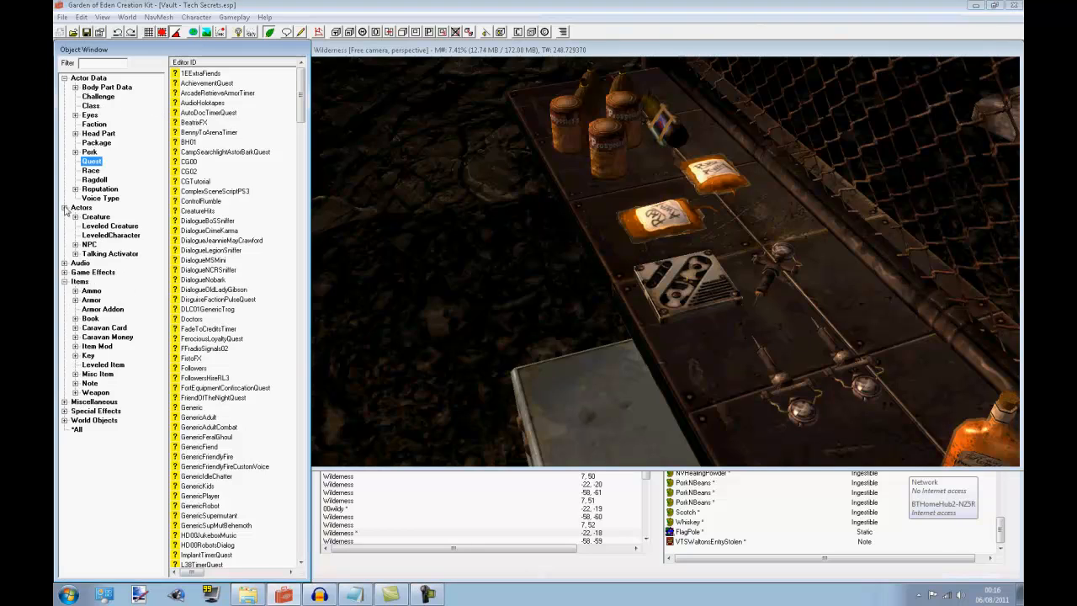
left_click(90, 246)
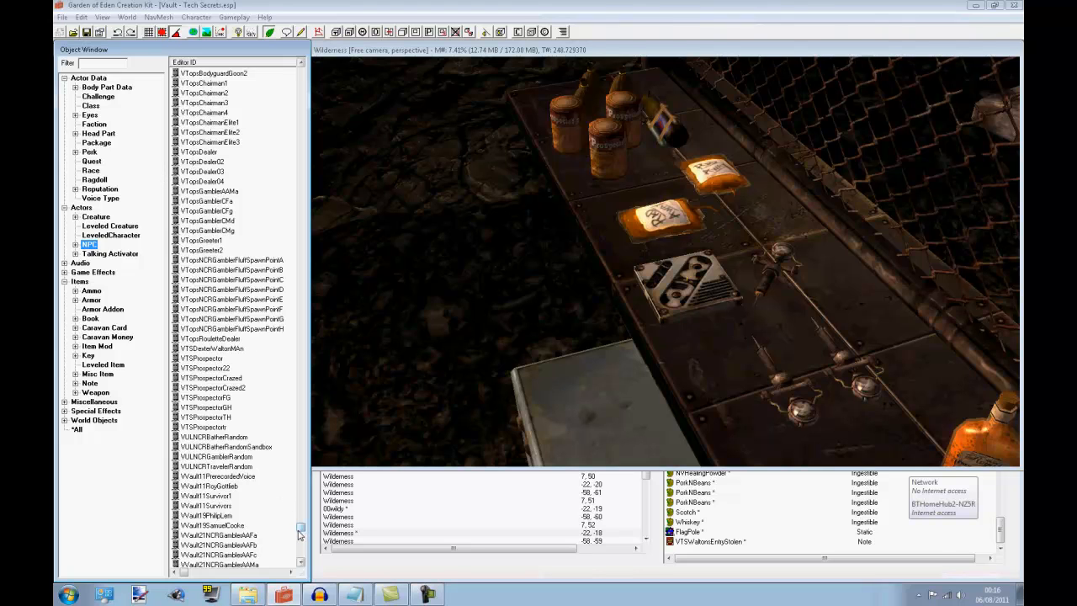
left_click_drag(301, 530, 301, 72)
left_click(231, 112)
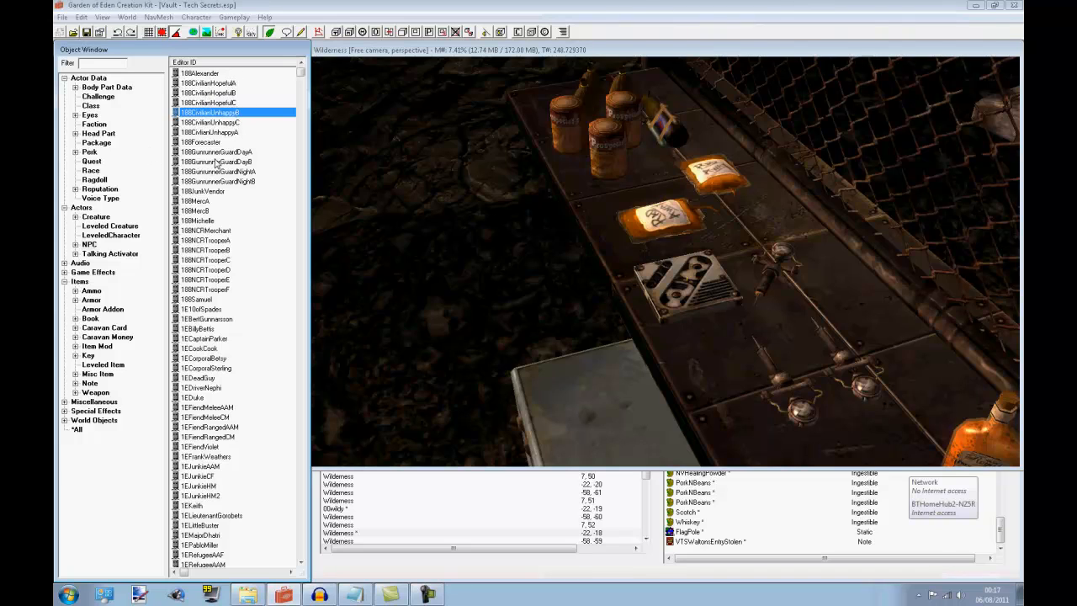
right_click(222, 192)
left_click(208, 112)
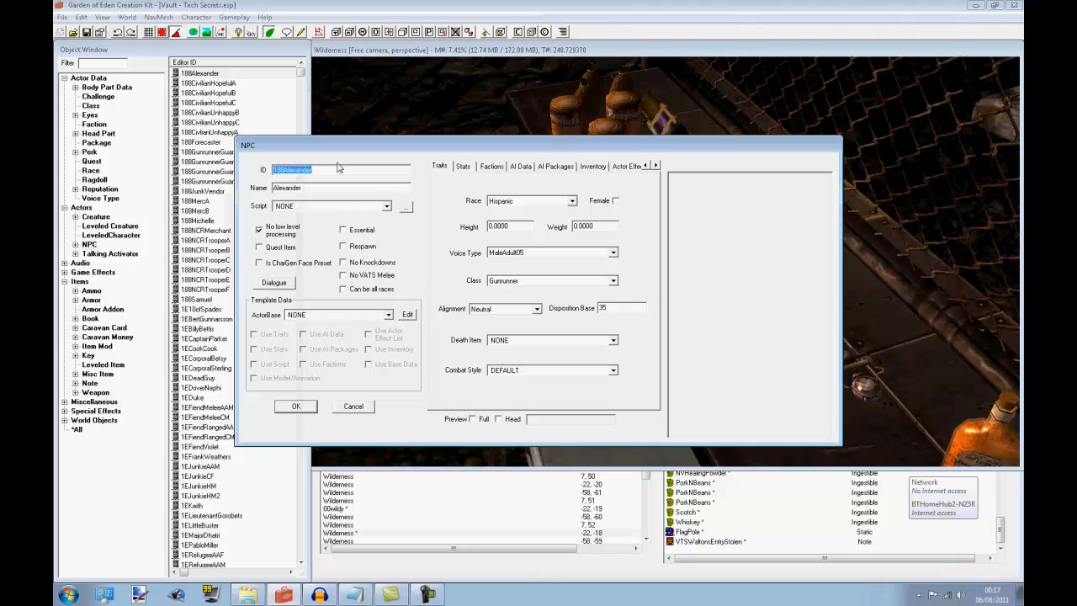
Change the NPC's ID to TutorialNPC and show its full-body preview closer up
type("Tutorial")
type("NPC")
left_click(473, 418)
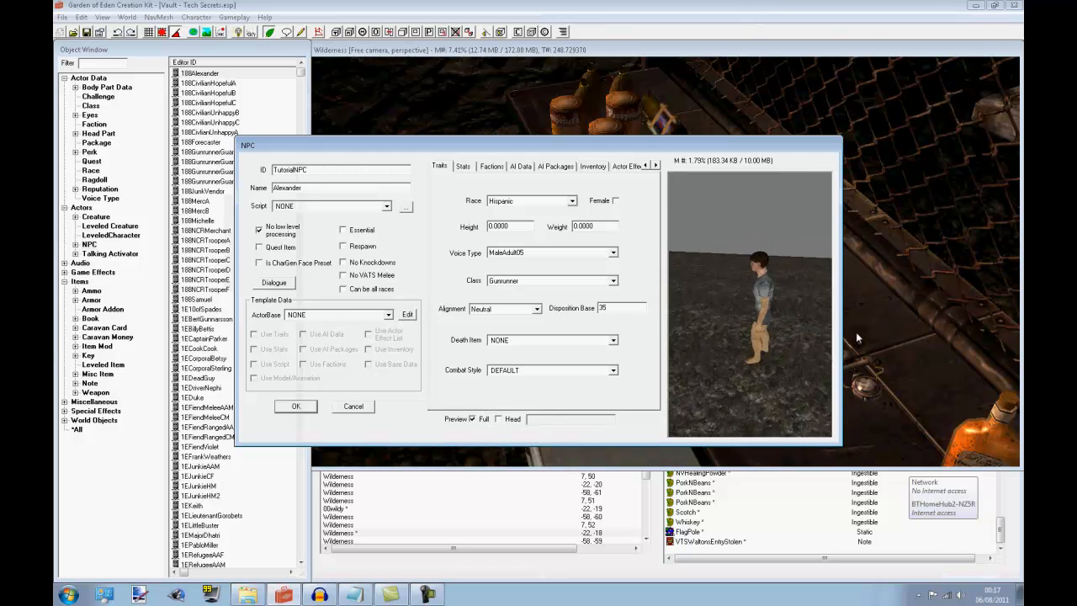
mouse_move(709, 283)
middle_mouse_down()
mouse_move(738, 286)
mouse_move(728, 289)
middle_mouse_up()
scroll(732, 287, "up", 5)
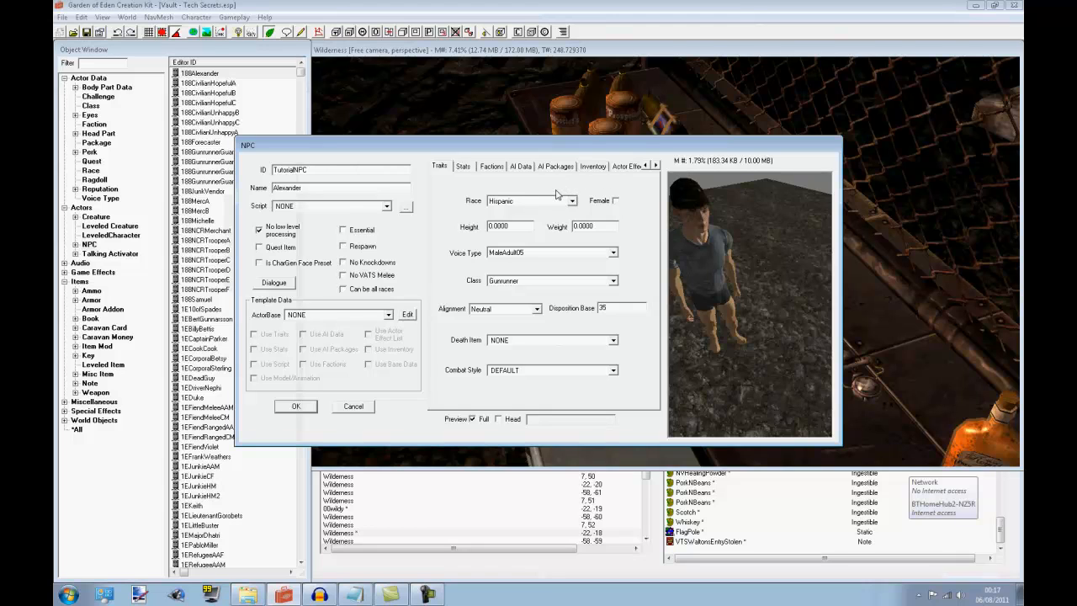
Set the NPC's voice type to MaleAdult01Default and save TutorialNPC as a new form
left_click(524, 253)
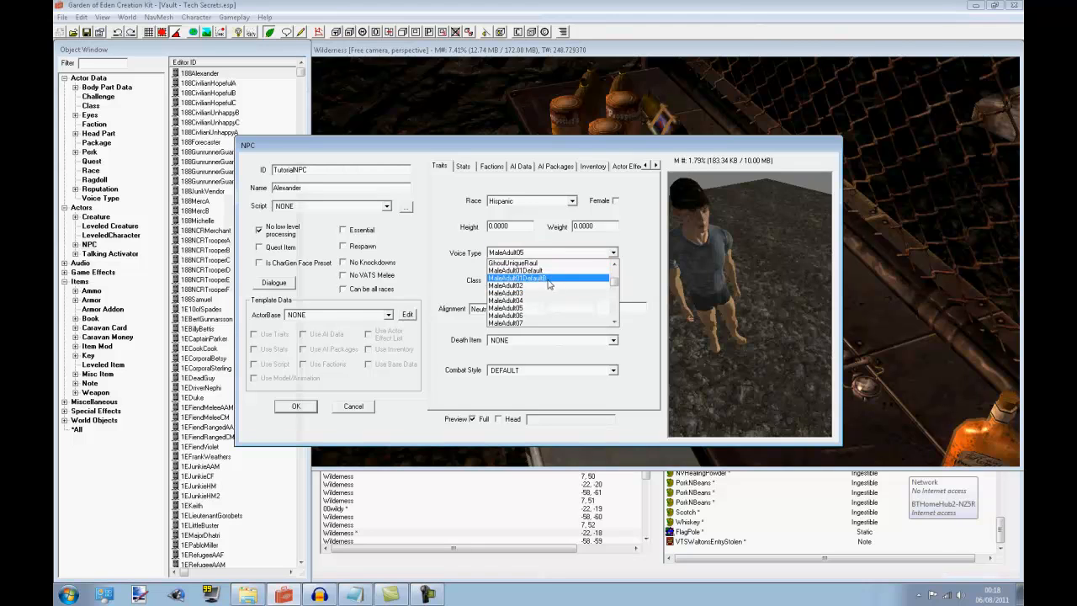
left_click(539, 287)
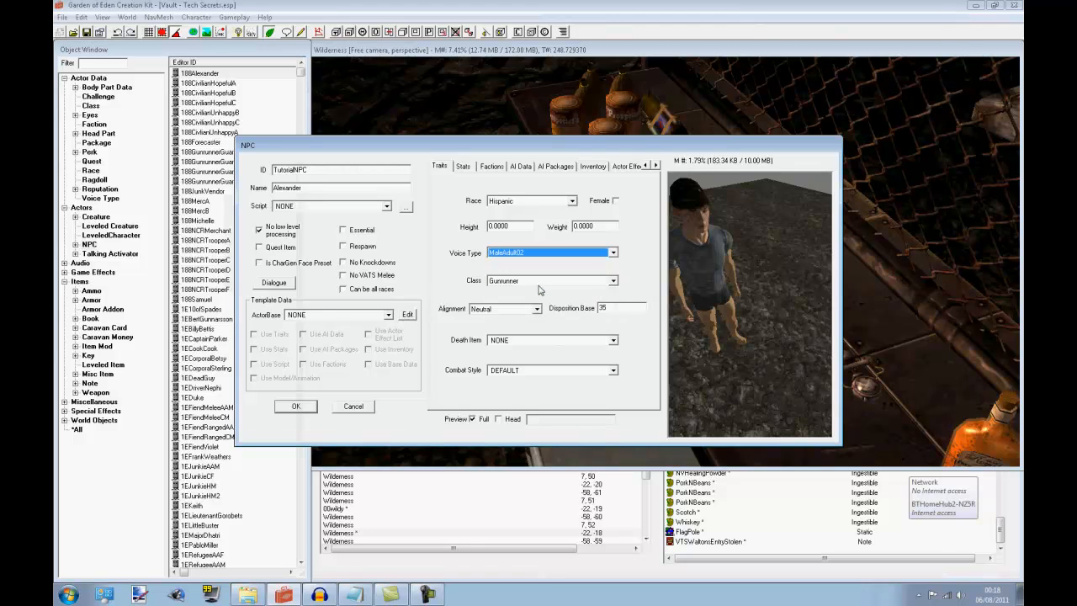
left_click(535, 254)
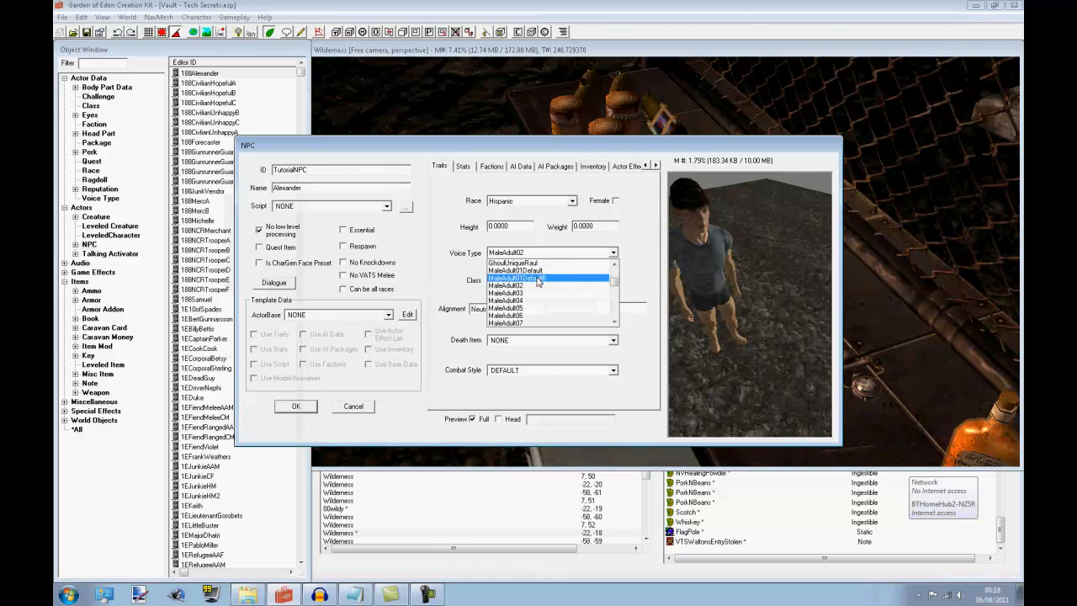
left_click(540, 277)
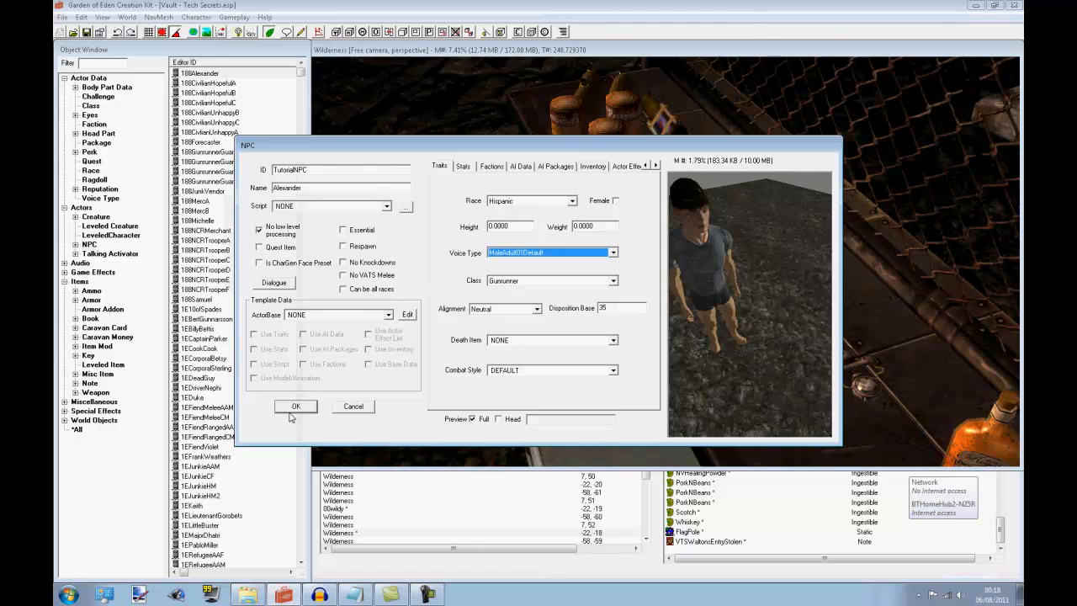
left_click(295, 406)
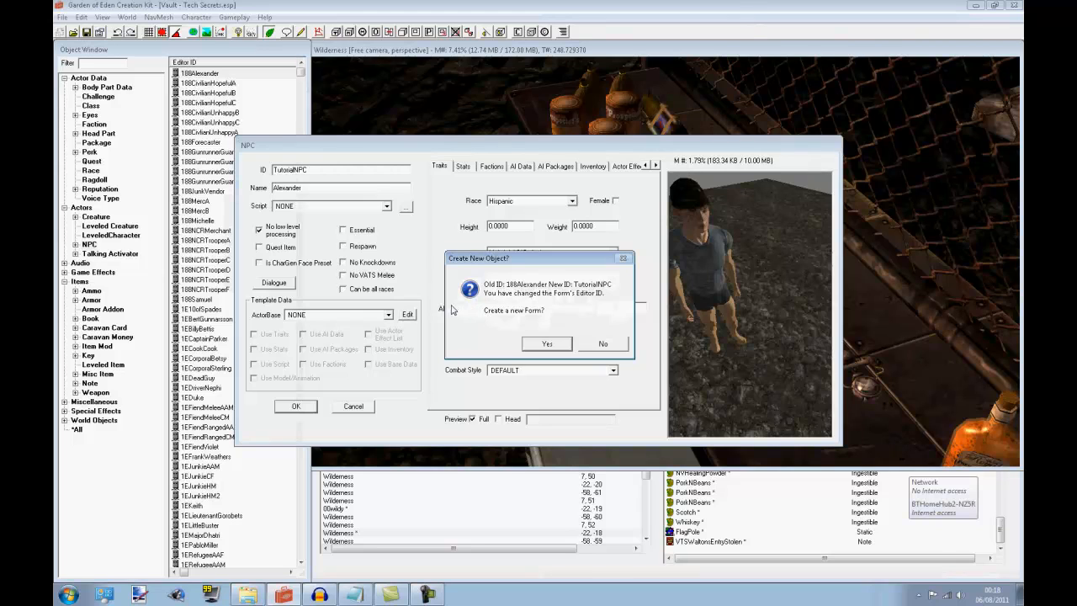
left_click(544, 345)
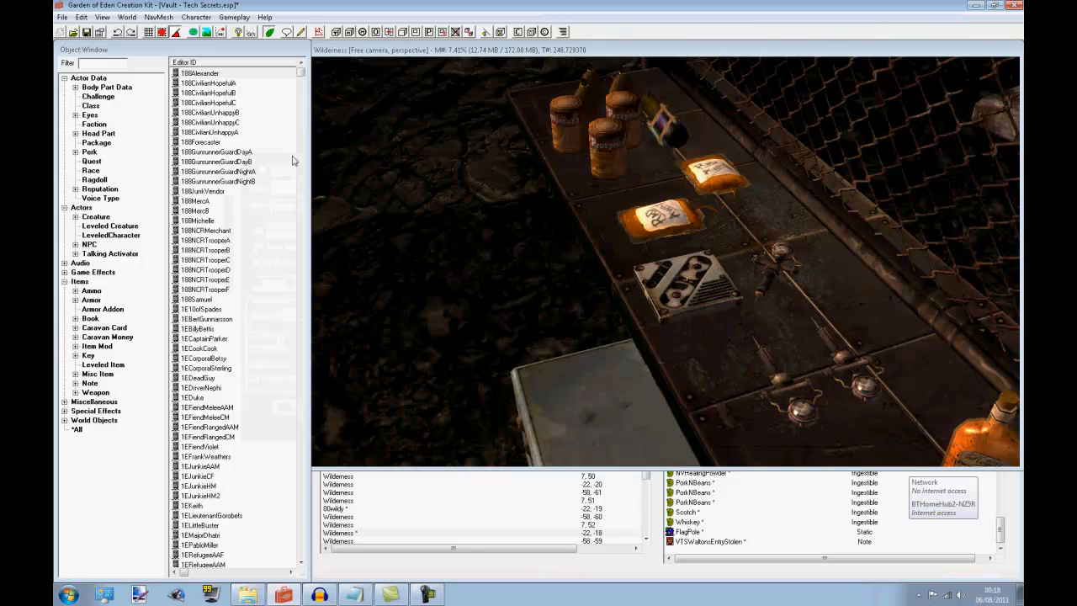
Start a new quest record in the actor data's quest list
left_click(90, 161)
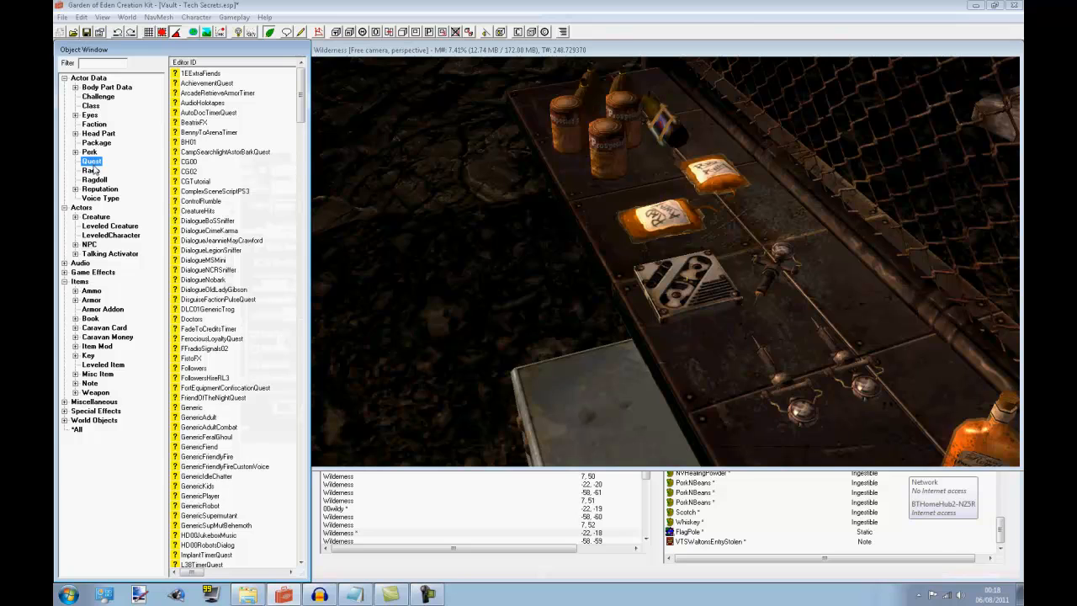
right_click(260, 189)
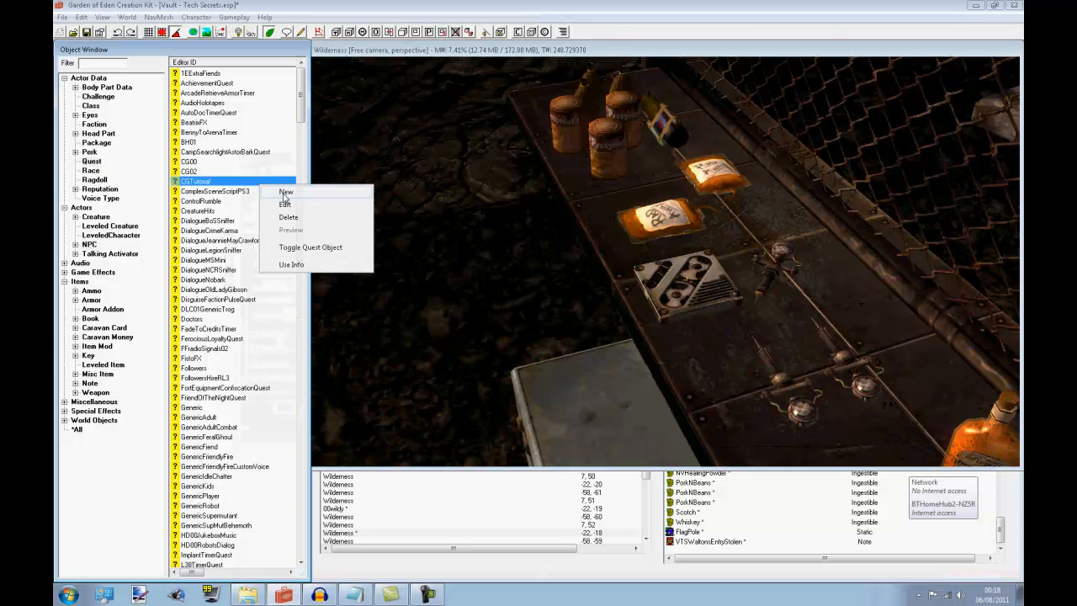
left_click(287, 195)
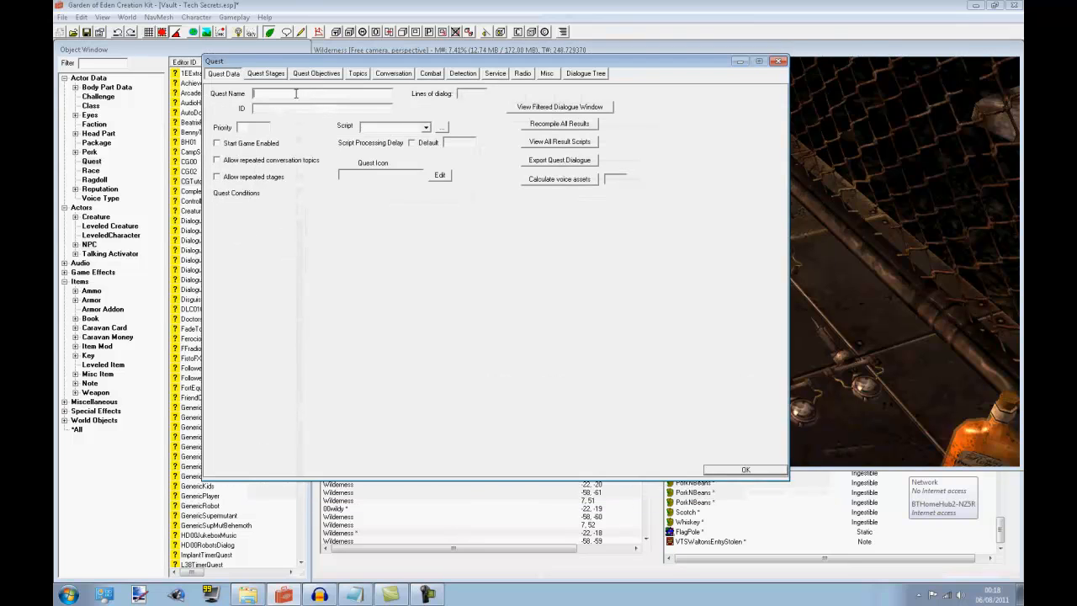
Try to fill in the new quest's name, ID, priority and start-game option, and open its stages and topics
type("T")
type("Tutorialquest01")
left_click_drag(313, 95, 352, 116)
left_click(260, 125)
type("100")
left_click(232, 145)
left_click(272, 75)
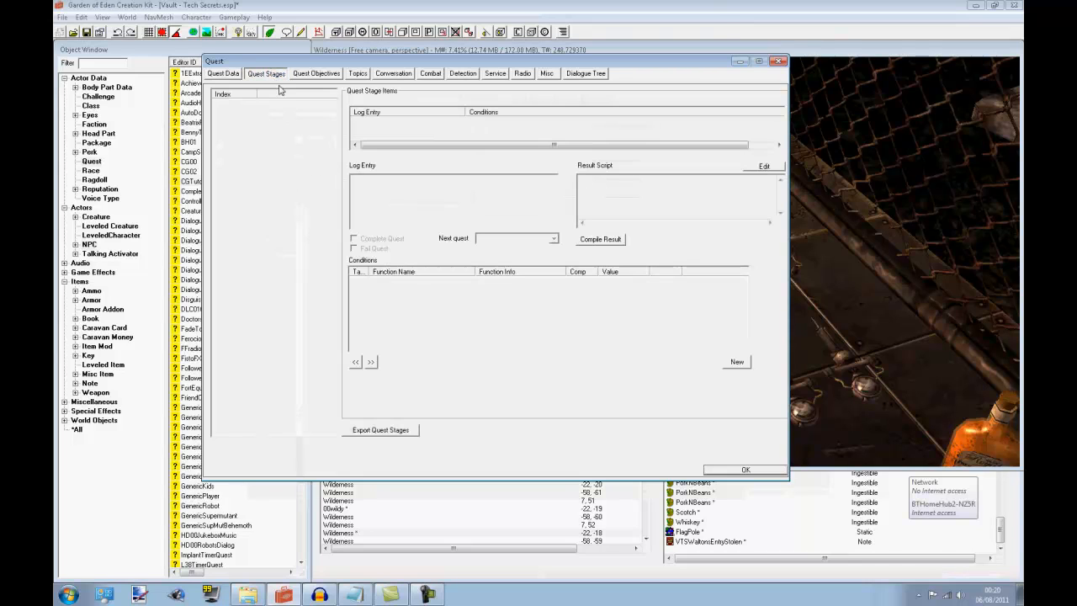
left_click(351, 74)
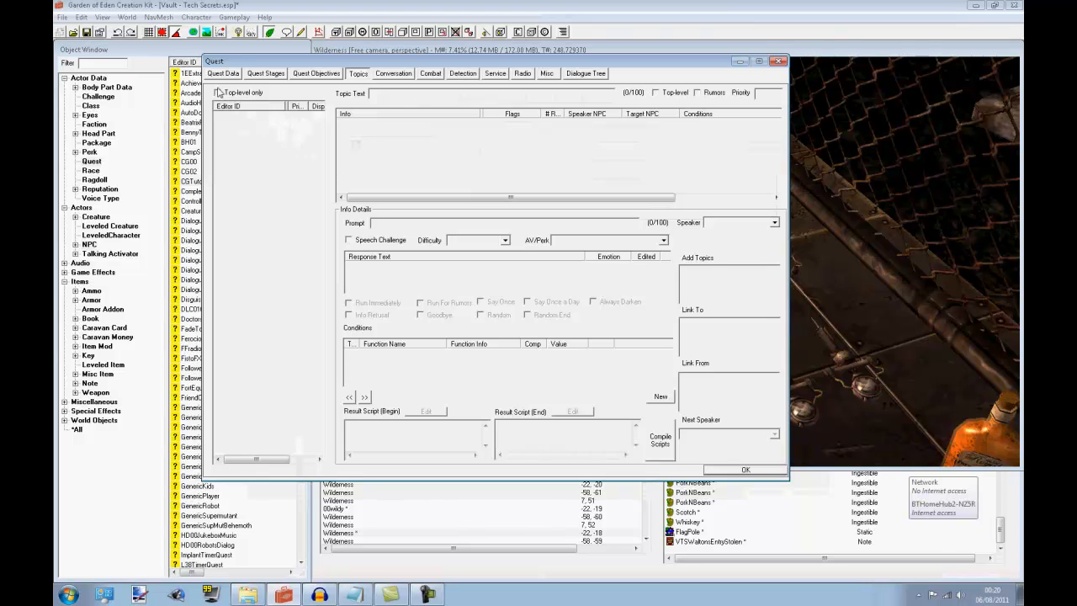
Save the new quest as TutorialQuest01 with name Quest, priority 100, start game enabled and repeated conversation topics allowed
left_click(223, 74)
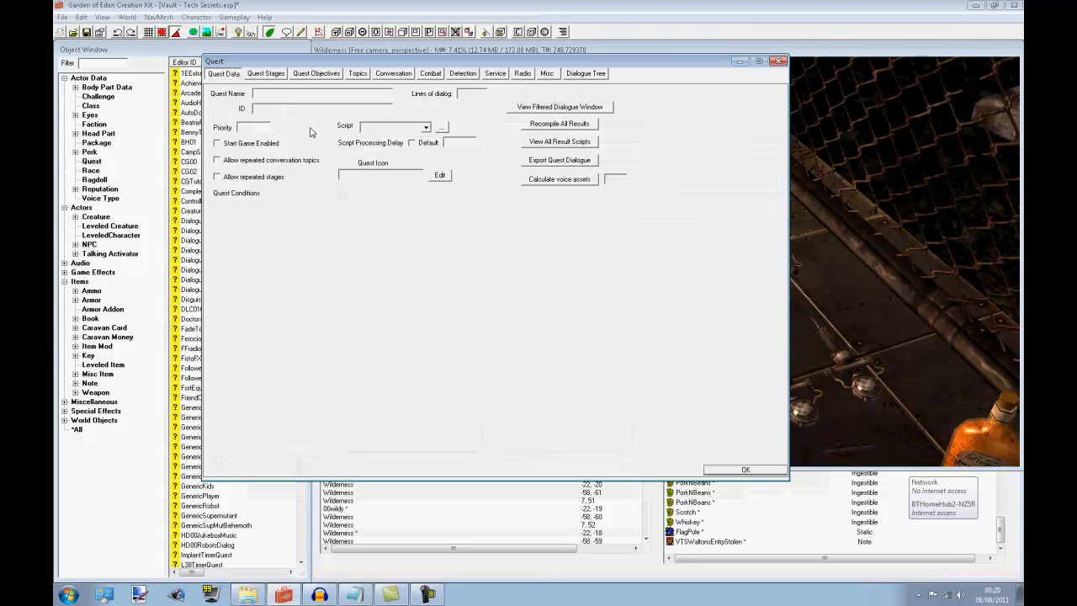
type("T")
type("QQu")
key("BackSpace")
key("BackSpace")
type("uest")
left_click(256, 126)
type("100")
left_click(257, 144)
left_click(244, 160)
left_click(722, 470)
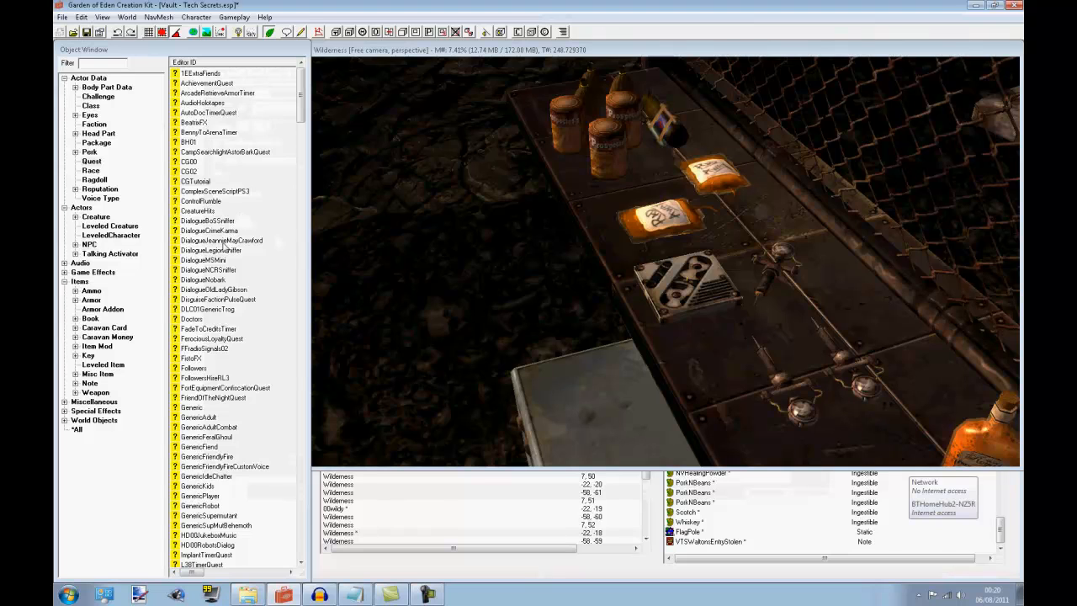
Open the TutorialQuest01 quest for editing and show its dialogue topics
left_click(226, 241)
key("t")
scroll(238, 271, "down", 5)
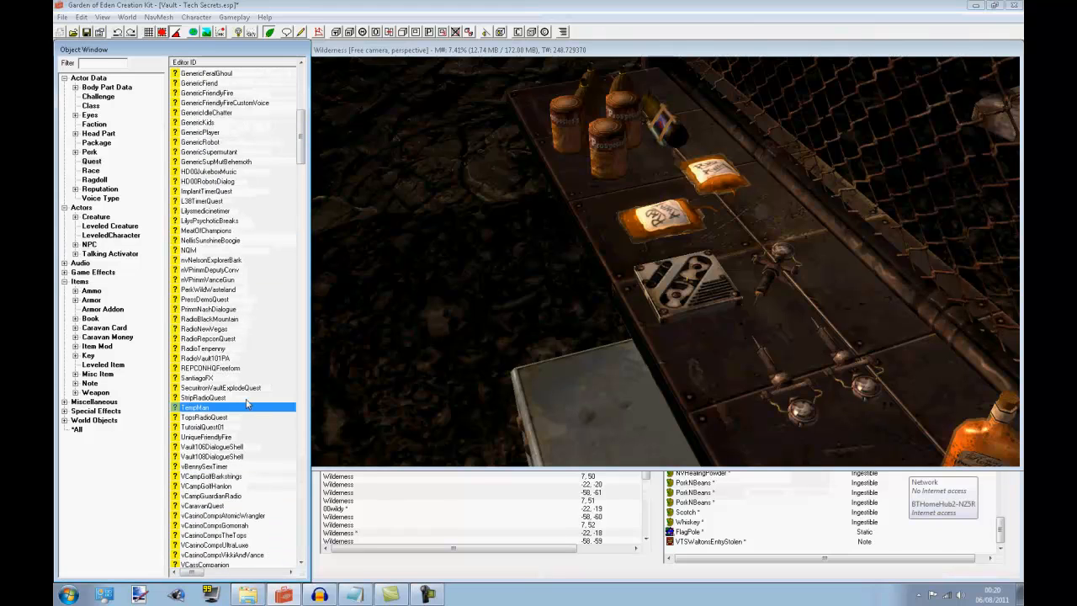
double_click(225, 428)
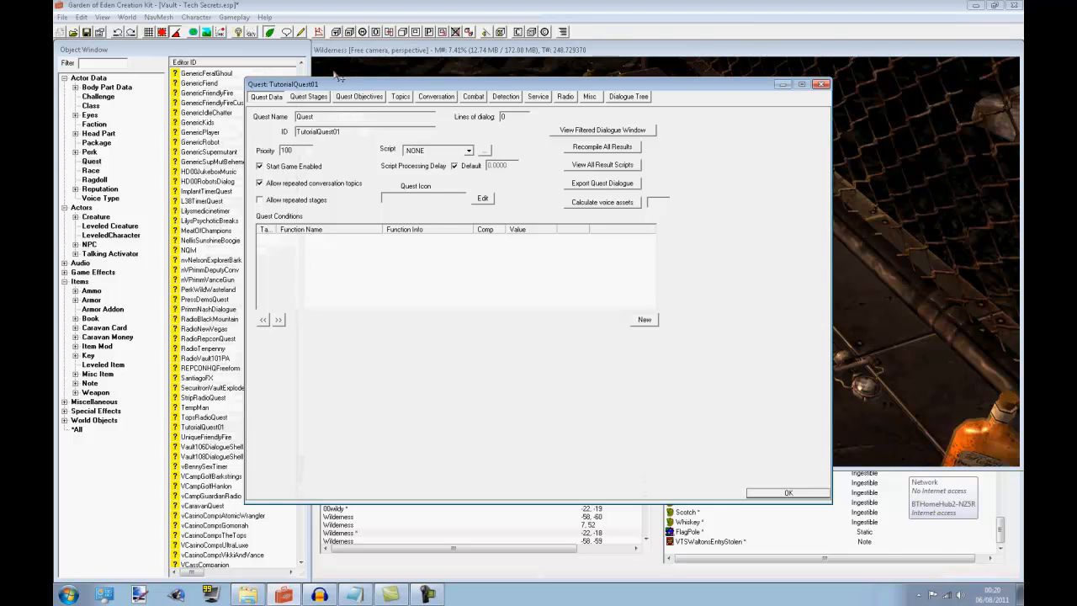
left_click(308, 98)
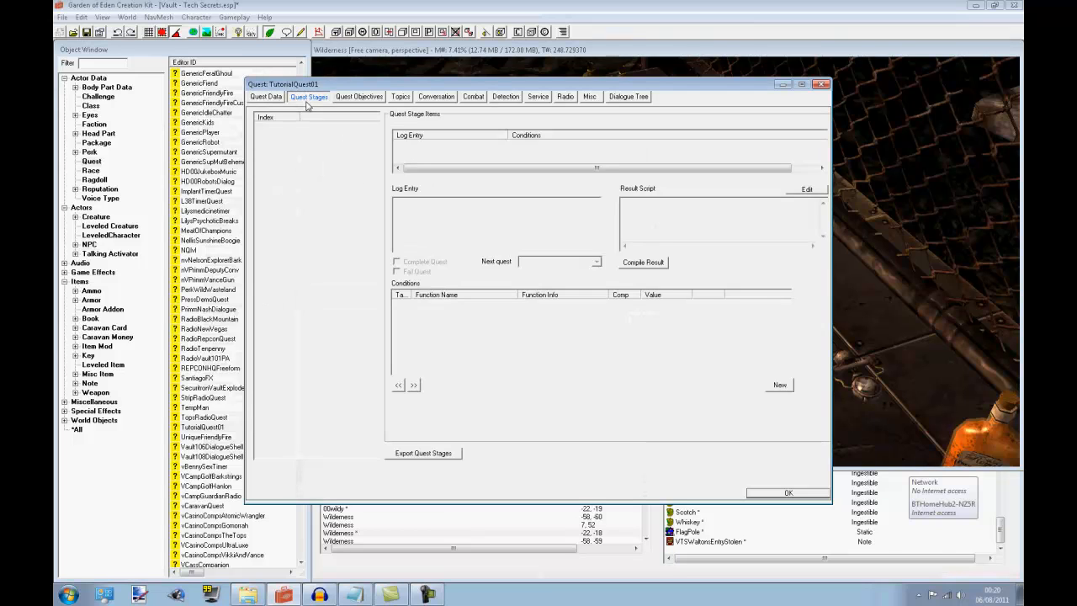
left_click(357, 98)
left_click(309, 98)
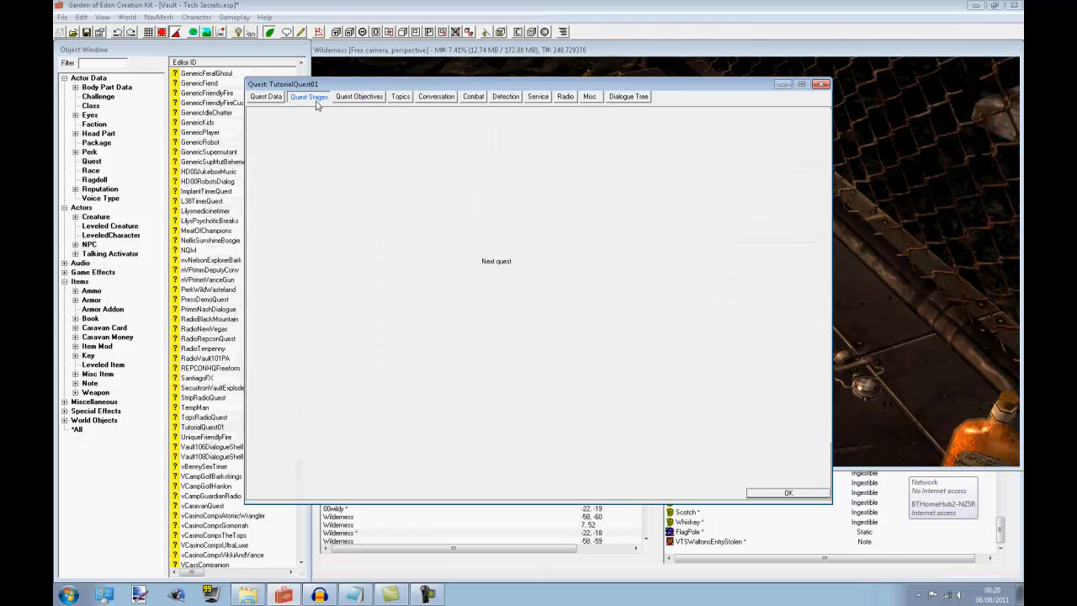
left_click(400, 98)
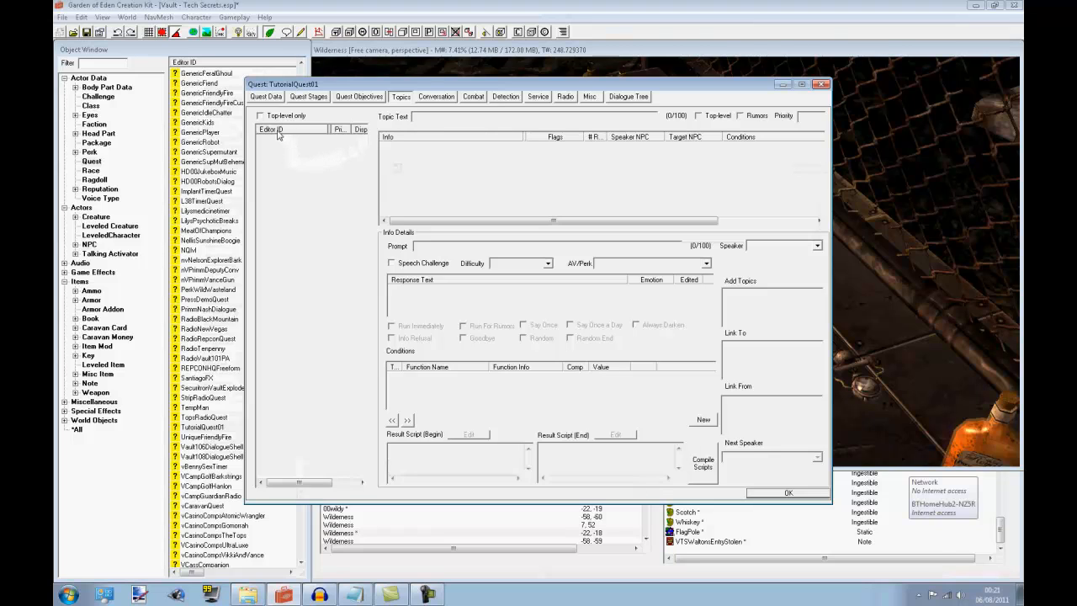
Create a topic named MyFirstHolotape and add it to the TutorialQuest01 quest
right_click(300, 203)
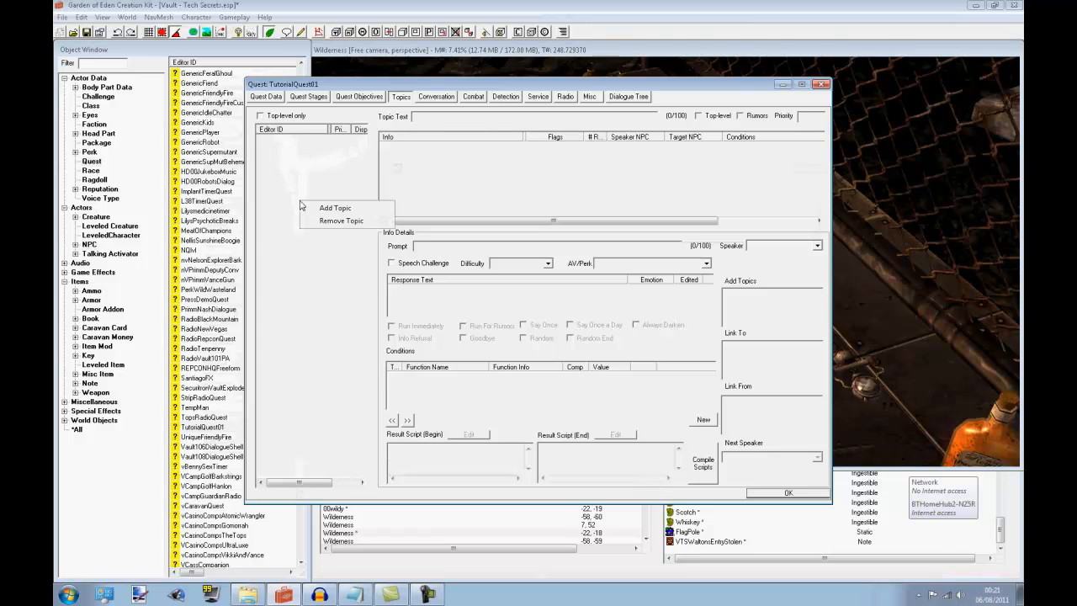
left_click(353, 208)
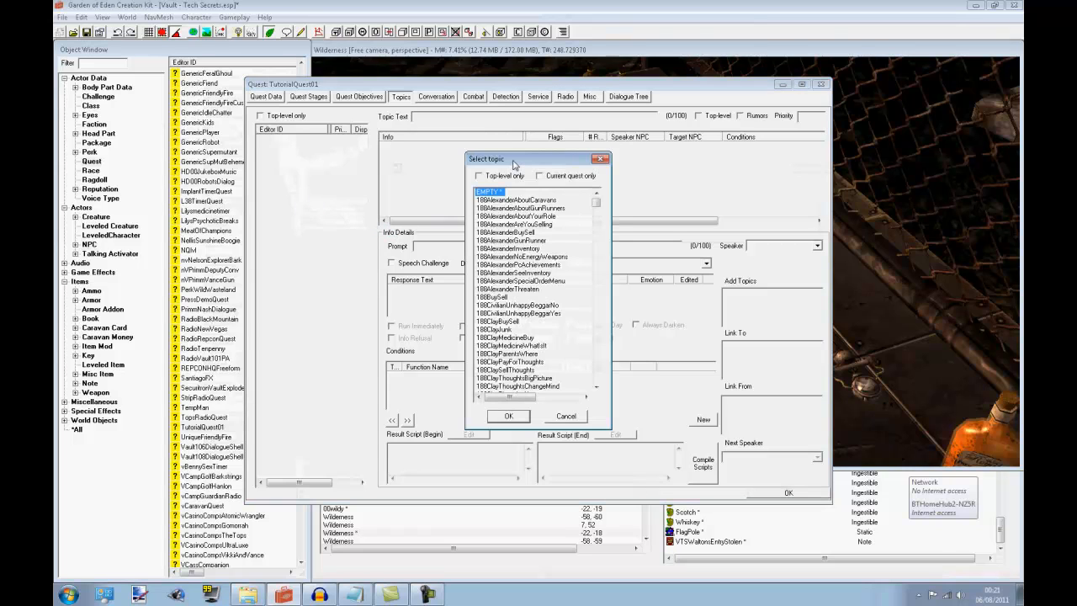
left_click_drag(514, 164, 456, 156)
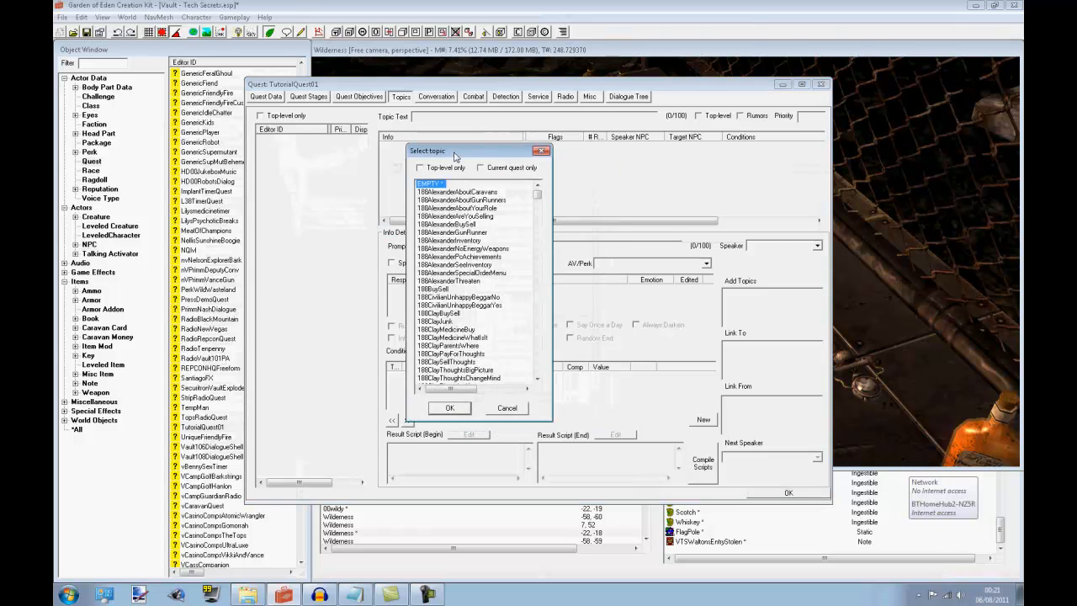
right_click(523, 308)
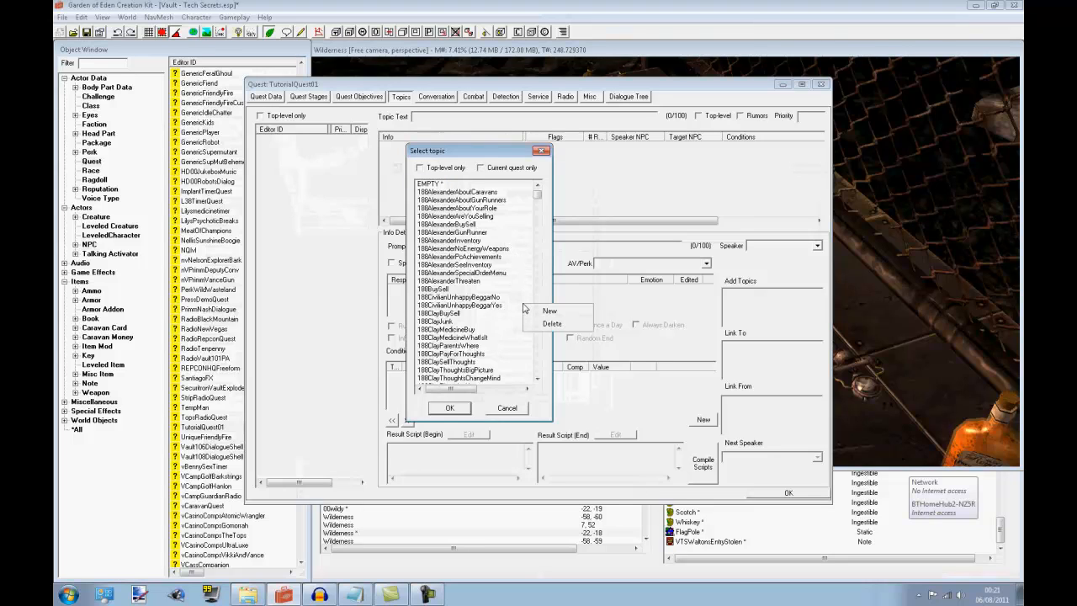
left_click(548, 311)
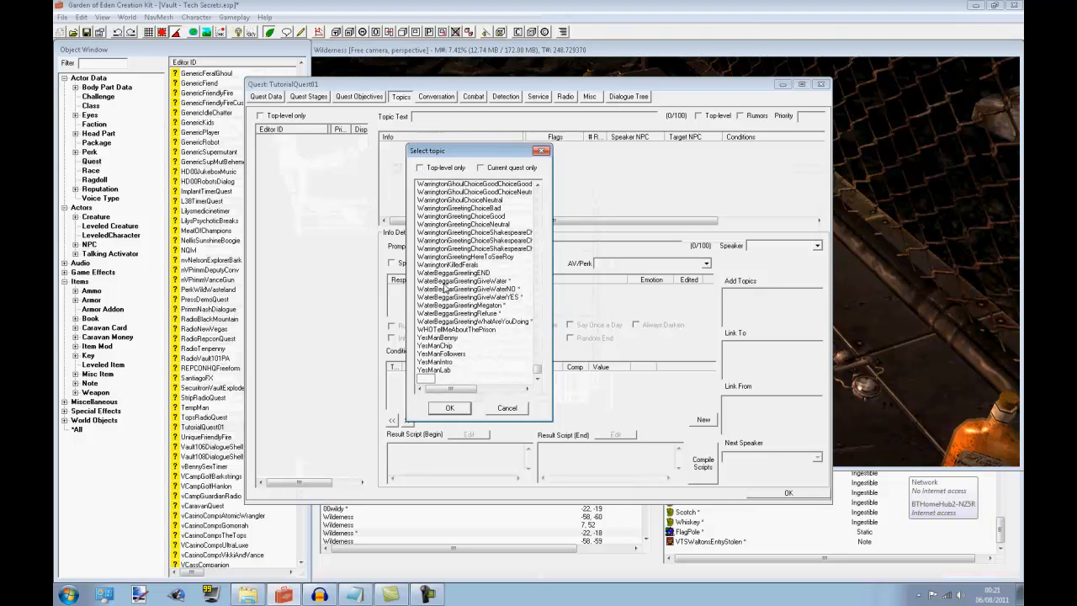
type("T")
type("MyFirstHolotape")
key("Return")
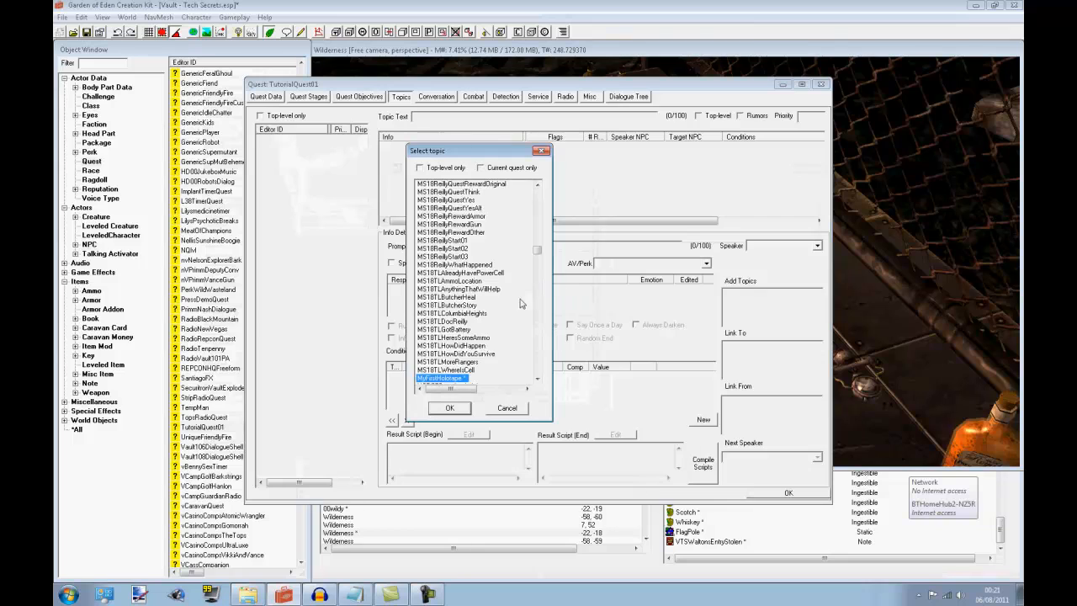
double_click(444, 379)
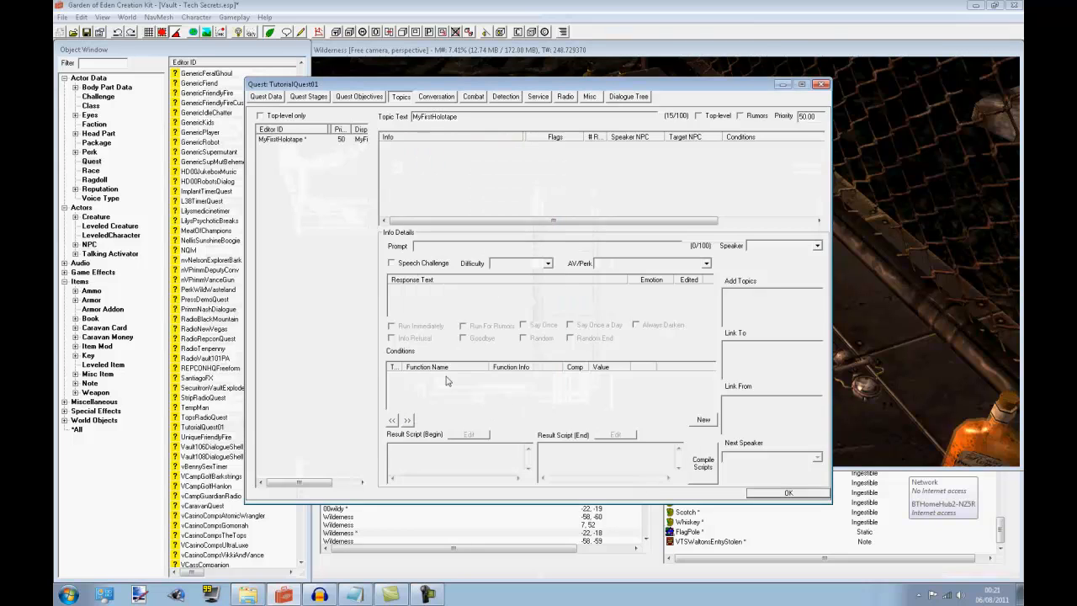
Create a new response for MyFirstHolotape reading "Hello My name is TOM the moose hunter." and skip the spelling check
left_click(338, 139)
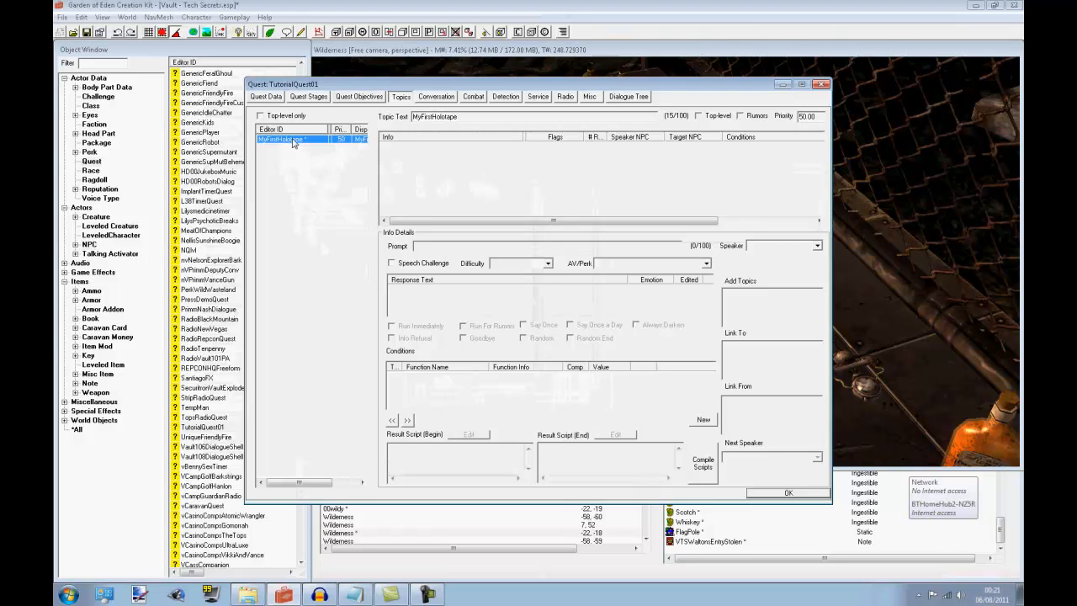
right_click(452, 159)
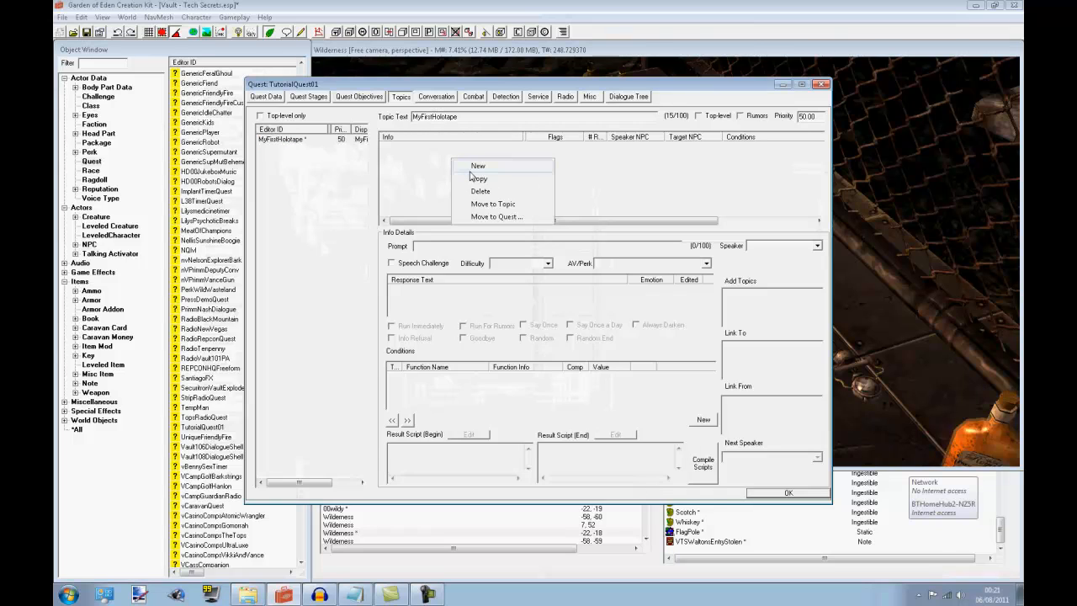
left_click(476, 165)
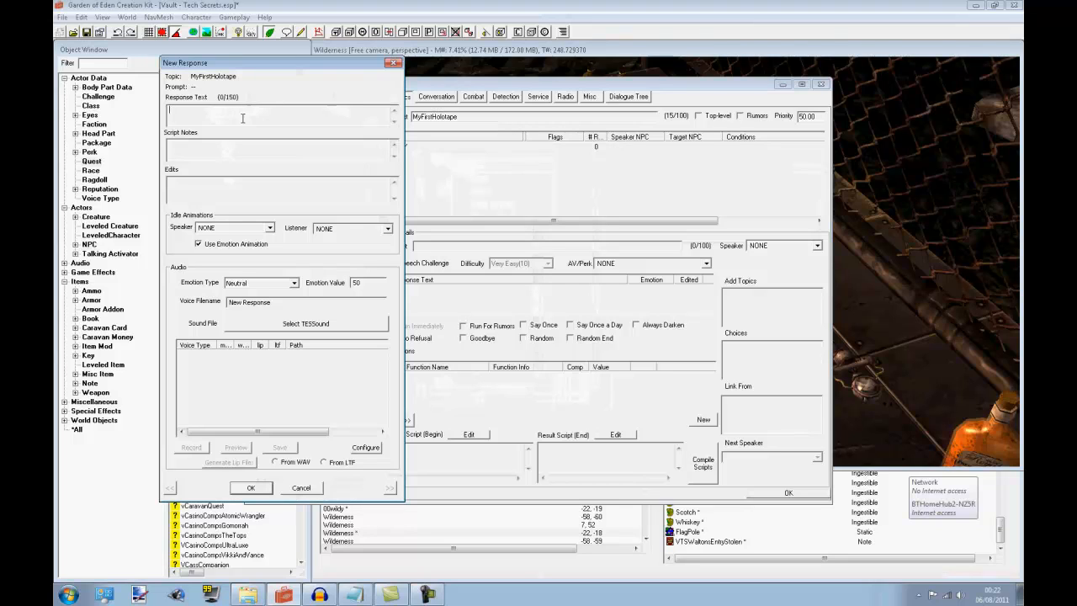
type("Hello My name is TO")
type("M the moose hunter.")
left_click(187, 149)
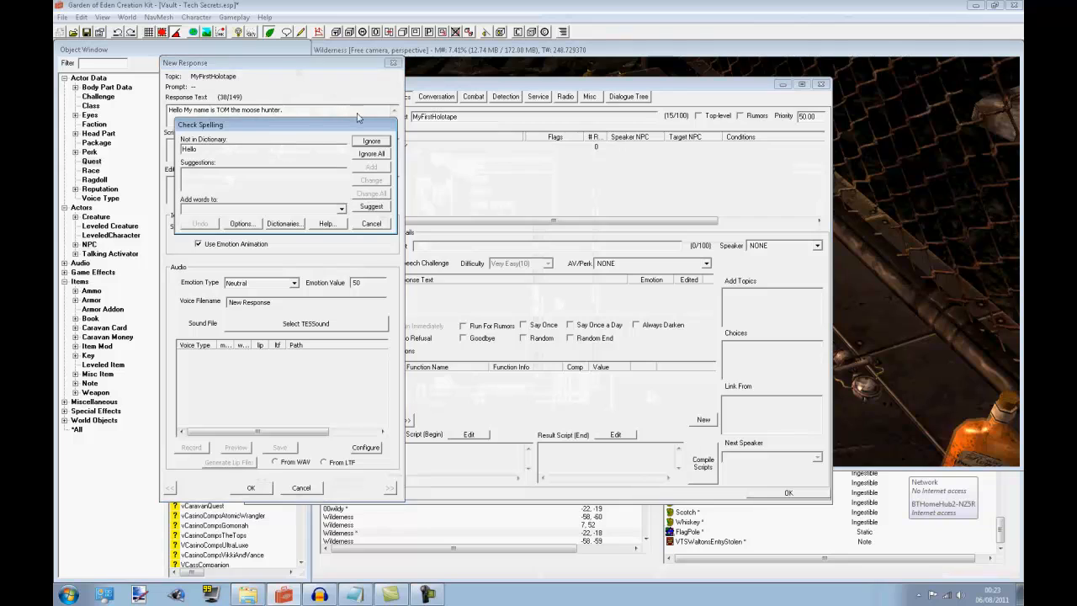
left_click(375, 226)
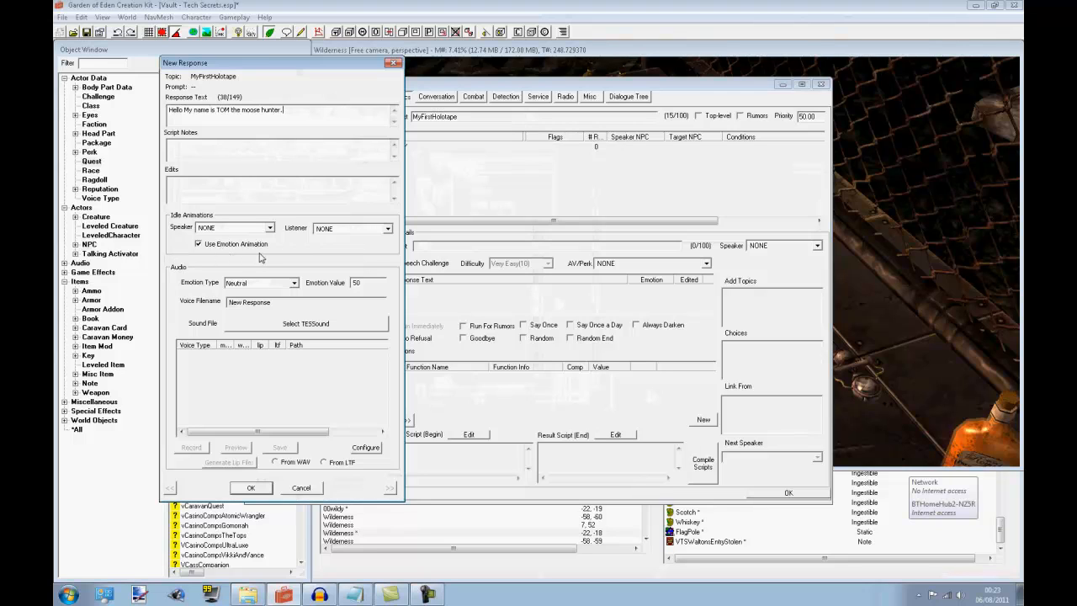
Save the response with its speaker idle animation kept at NONE, and reopen it for editing
left_click(224, 229)
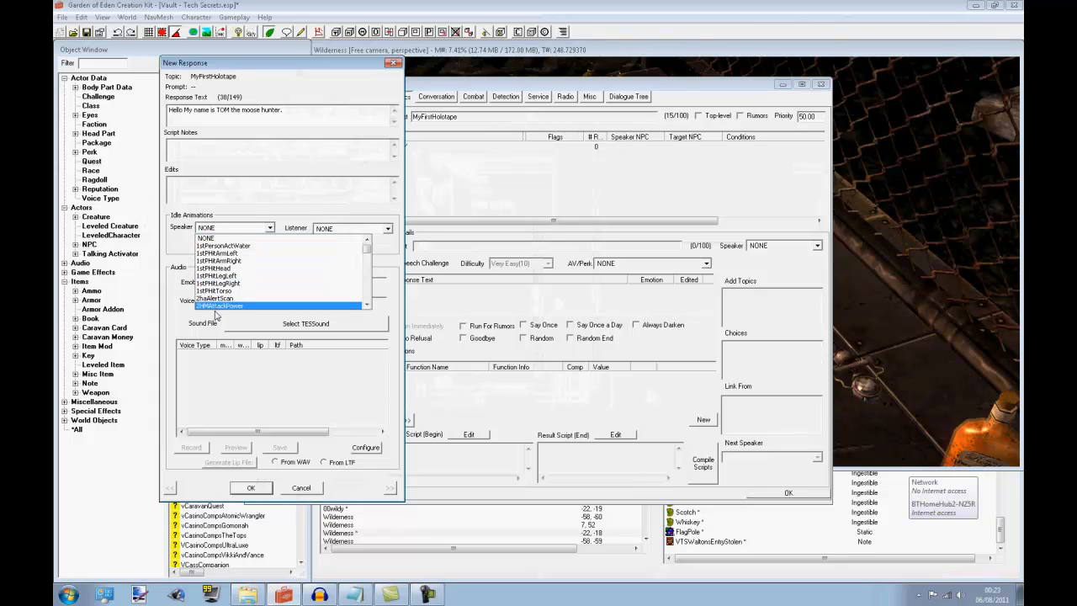
left_click(241, 237)
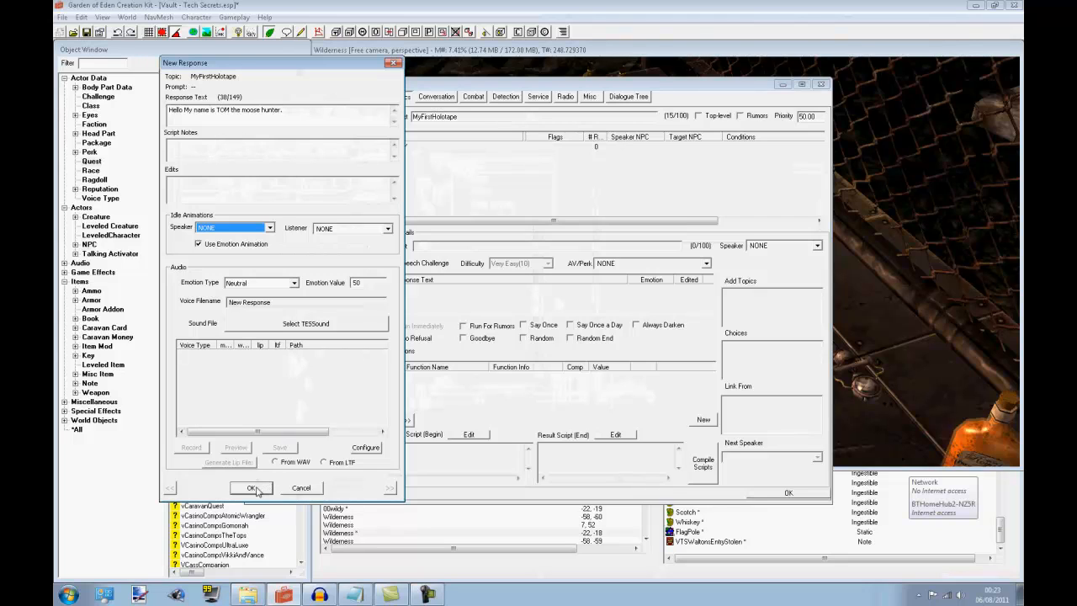
left_click(299, 110)
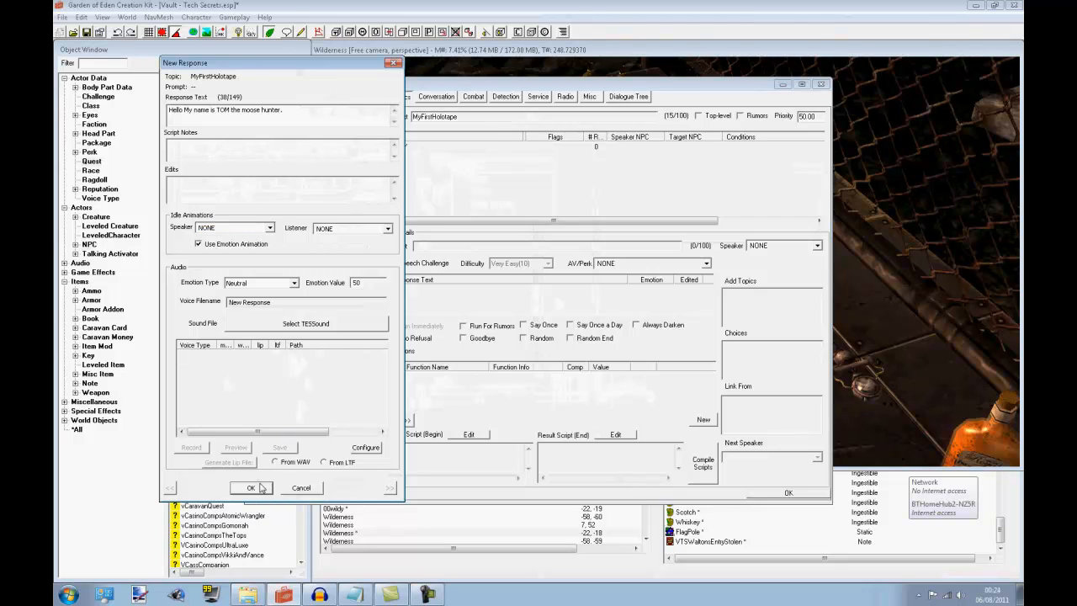
left_click(250, 488)
left_click(509, 291)
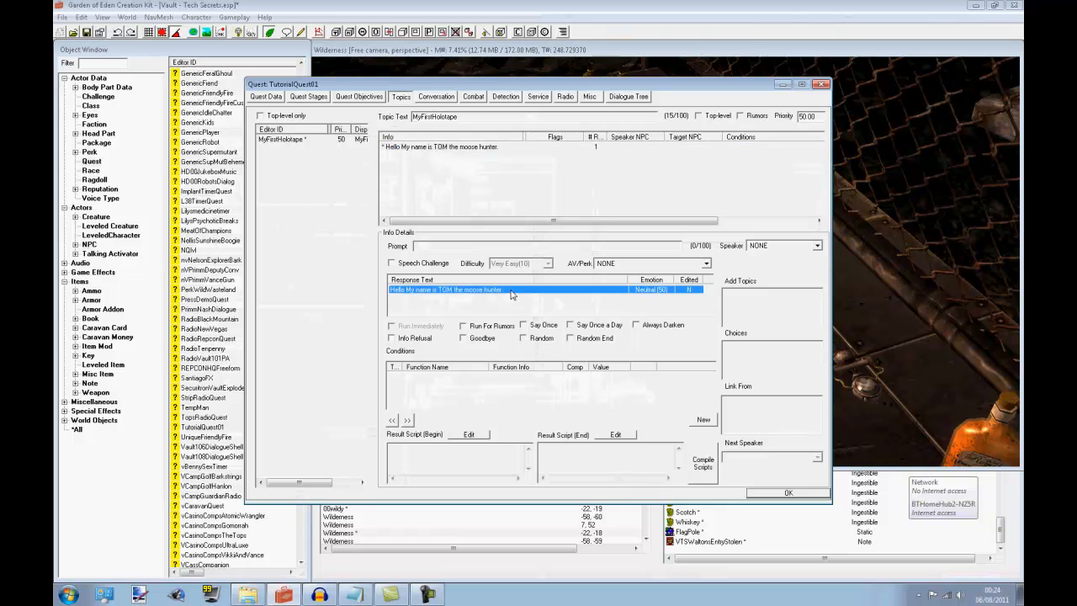
double_click(448, 293)
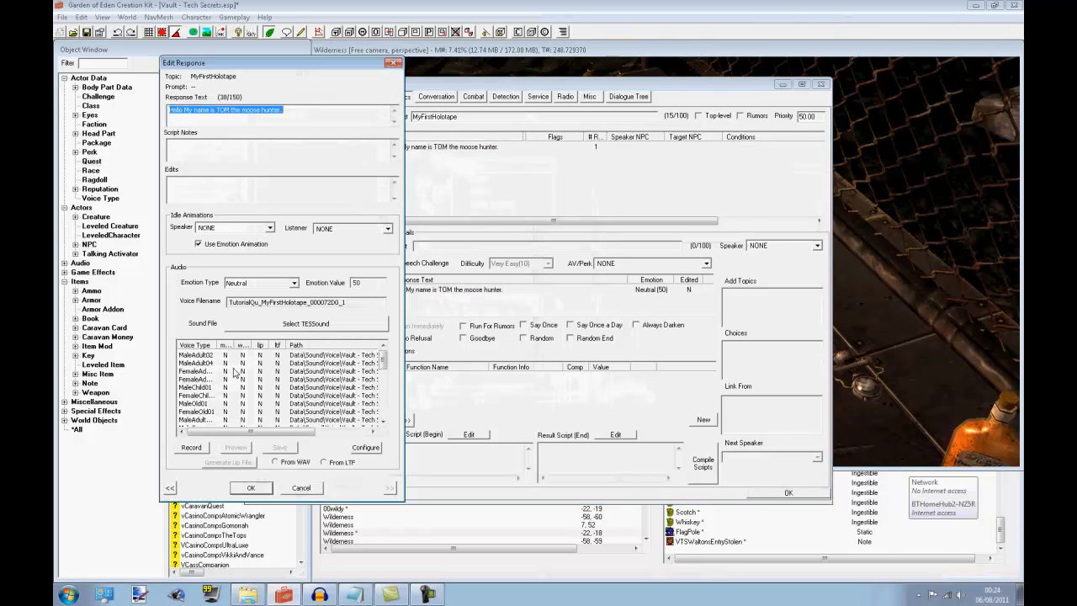
Examine the response's voice type list and voice filename, and close the response
scroll(383, 373, "down", 1)
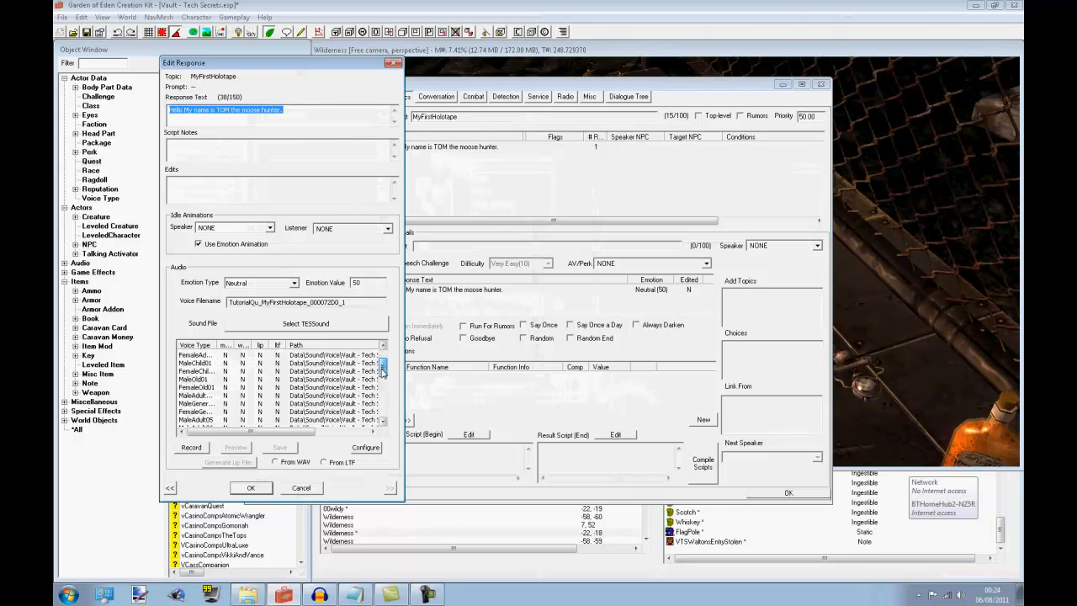
mouse_move(383, 373)
left_mouse_down()
mouse_move(385, 402)
mouse_move(387, 353)
left_mouse_up()
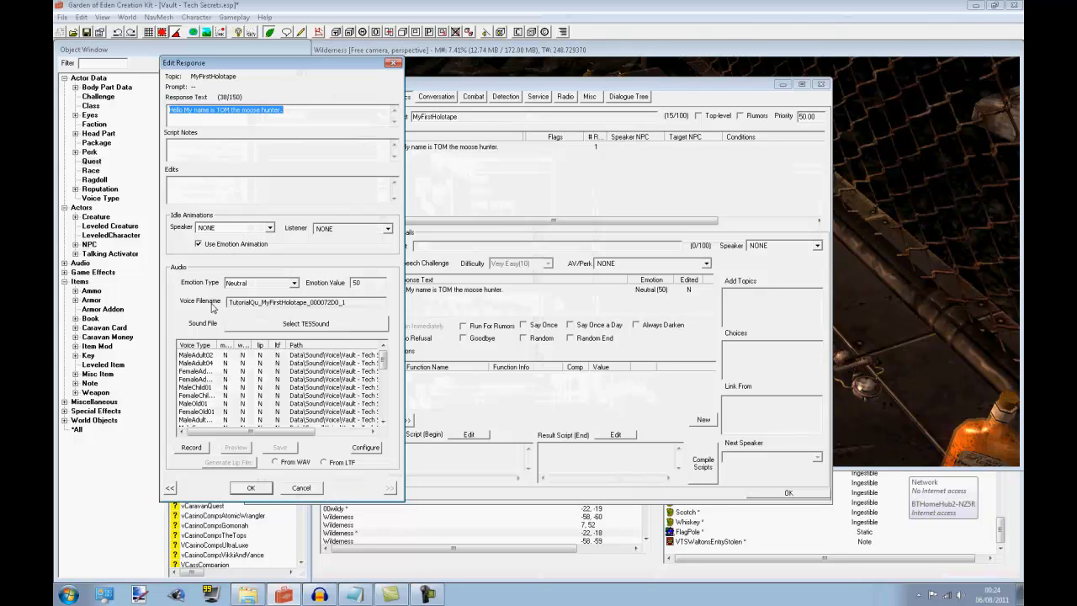
mouse_move(350, 301)
left_mouse_down()
mouse_move(237, 303)
mouse_move(350, 301)
left_mouse_up()
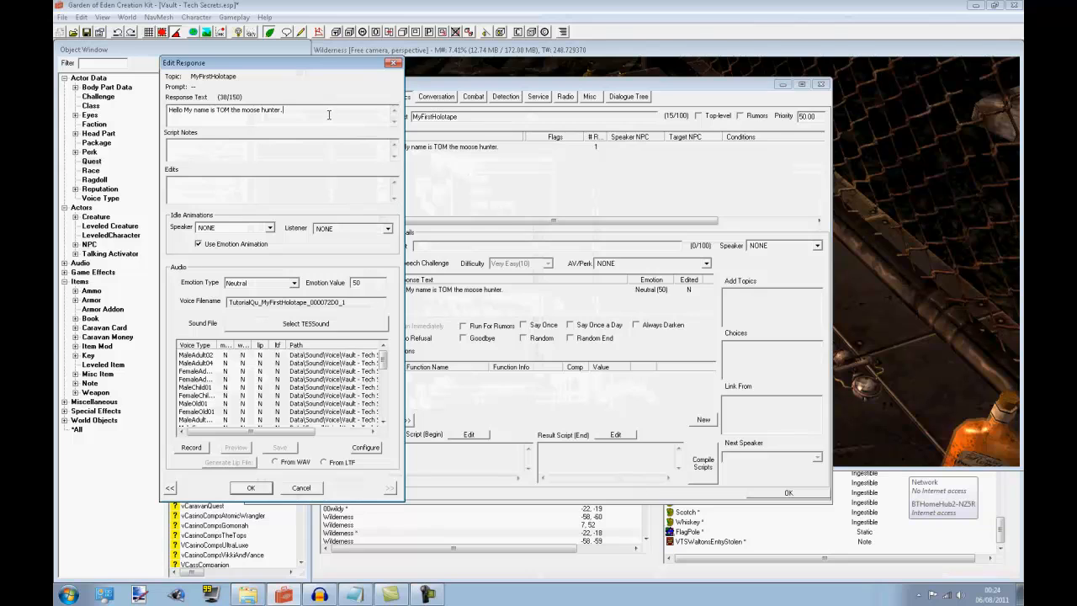
left_click(266, 490)
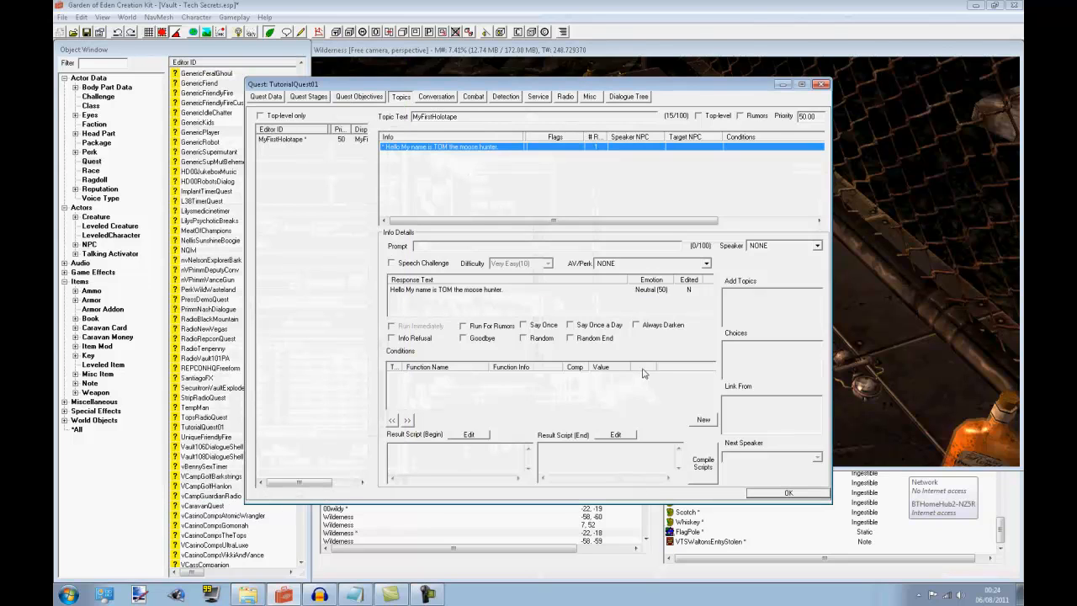
Set the speaker of the MyFirstHolotape response to TutorialNPC and accept the quest changes
left_click(580, 292)
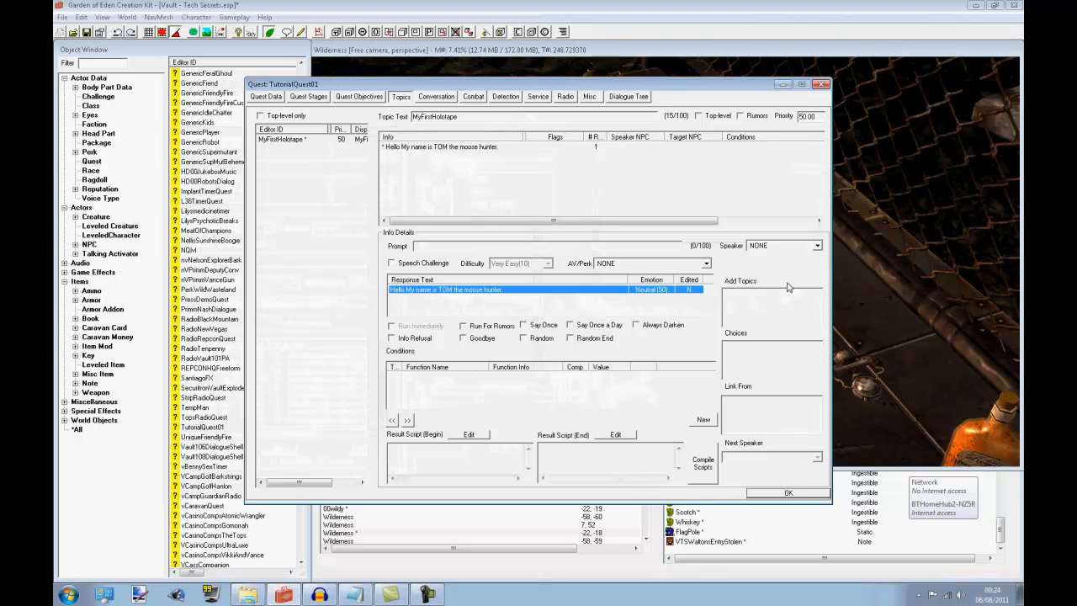
left_click(786, 245)
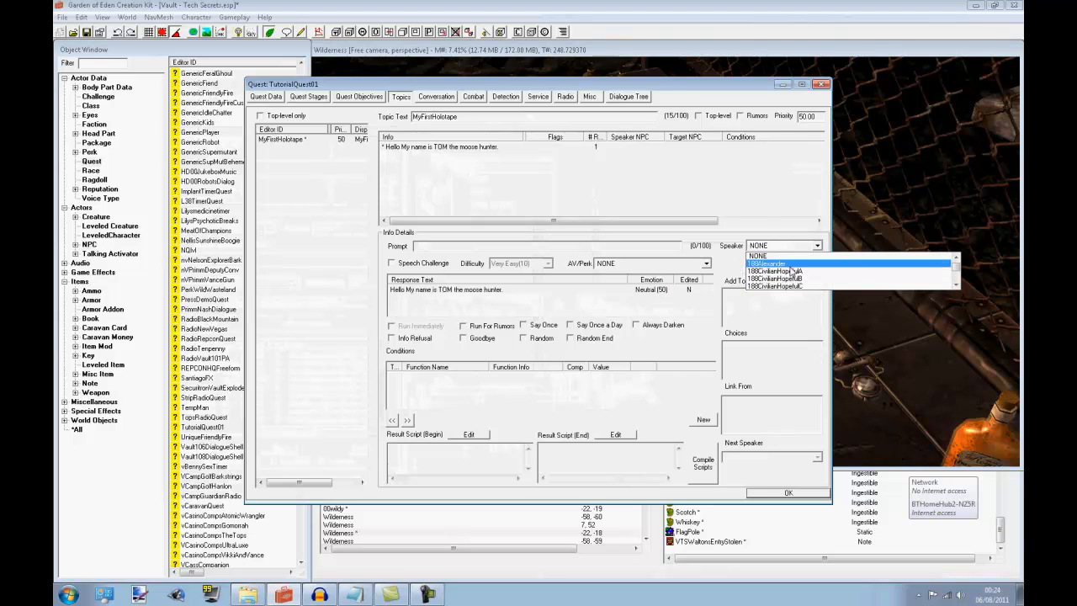
type("tu")
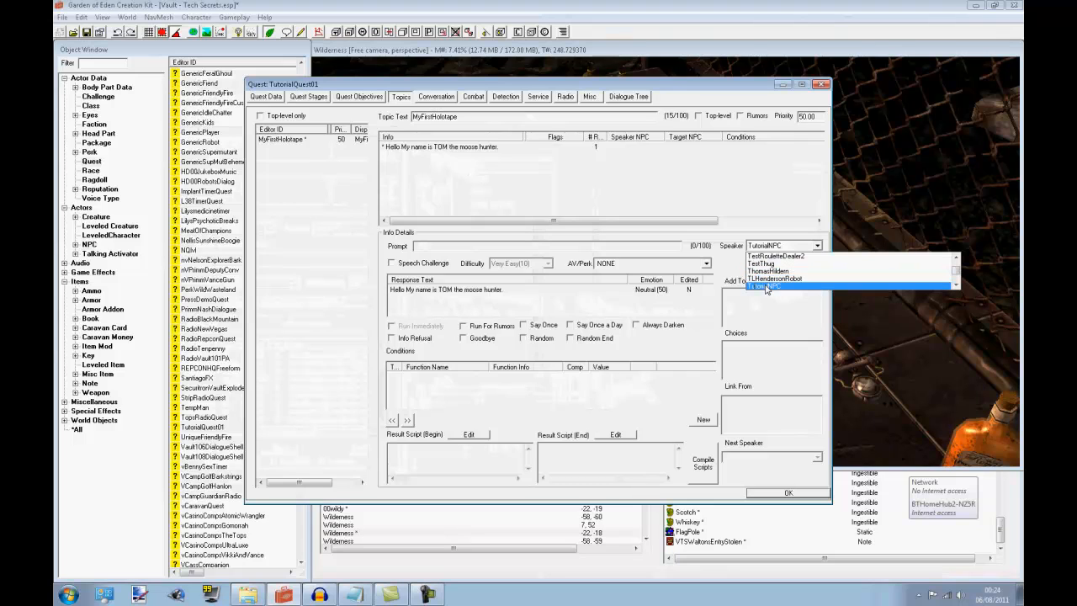
left_click(766, 287)
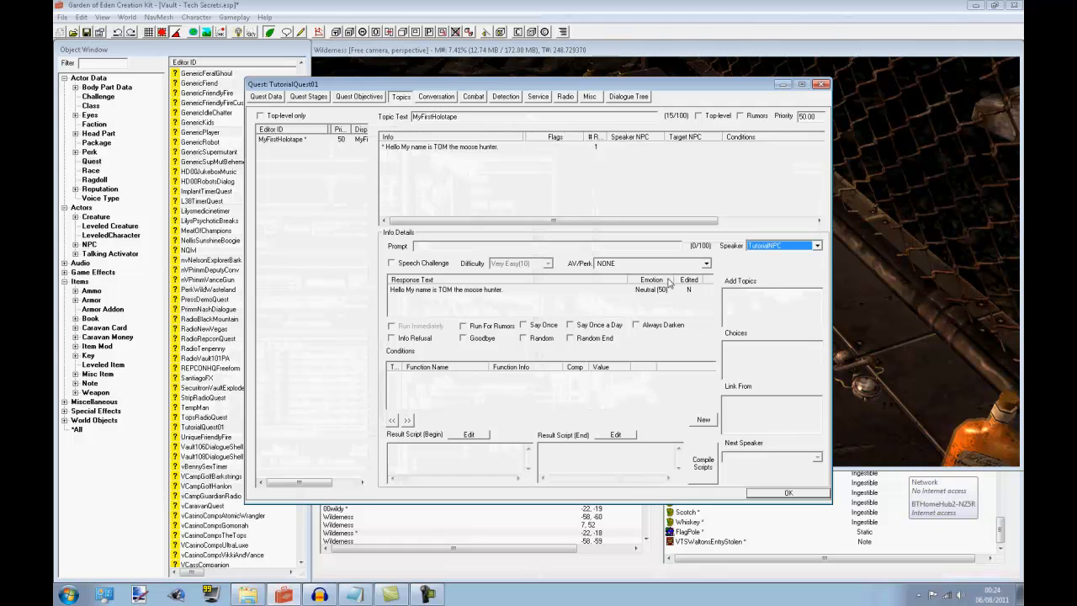
double_click(471, 292)
left_click(257, 493)
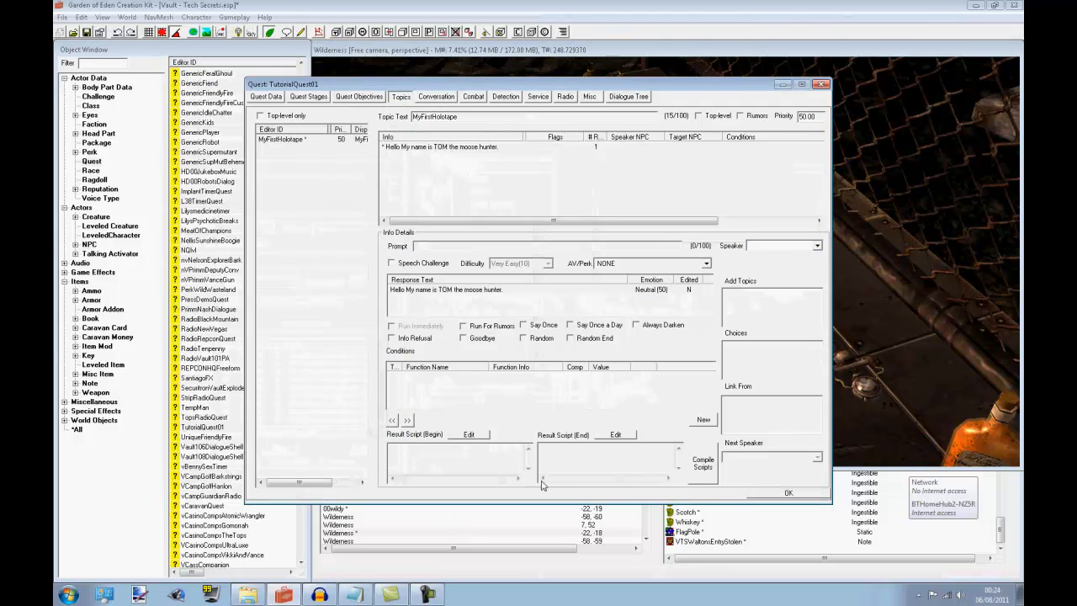
left_click(547, 292)
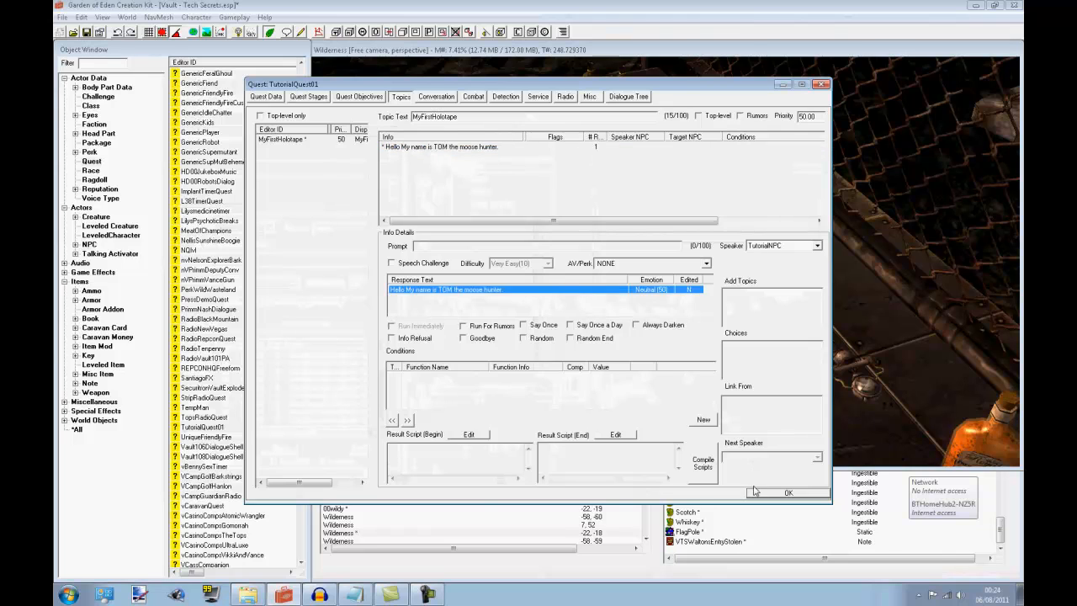
left_click(782, 492)
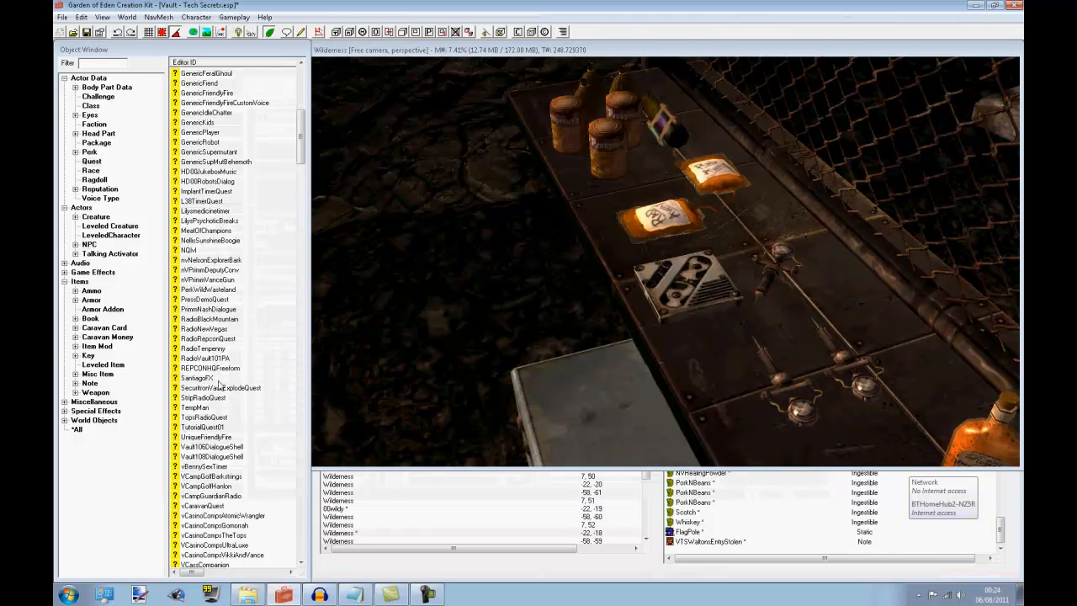
Reopen the TutorialQuest01 quest and open its MyFirstHolotape response for editing
double_click(205, 427)
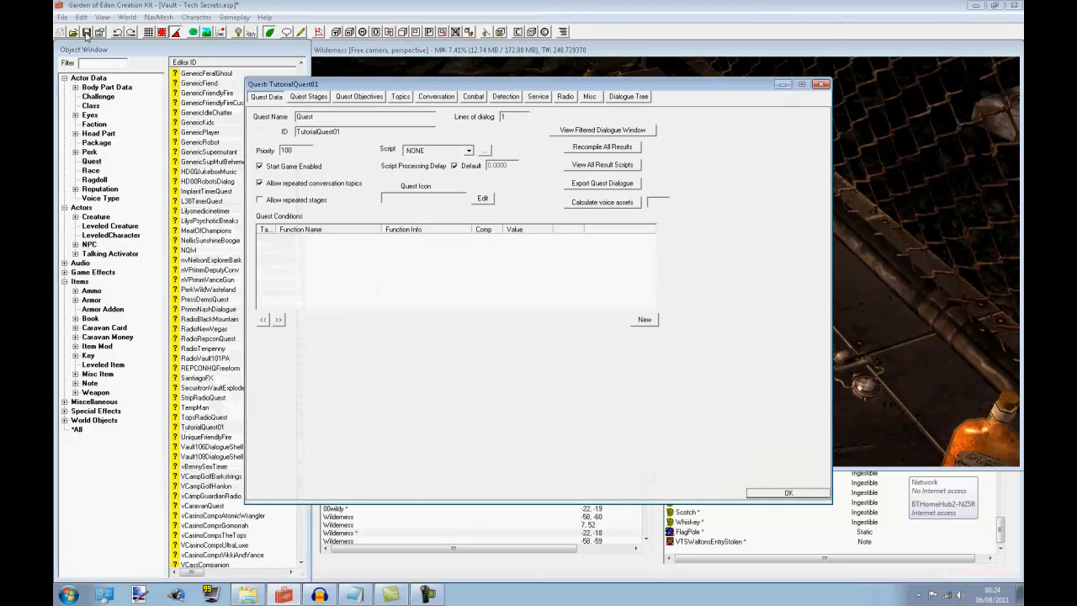
left_click(87, 34)
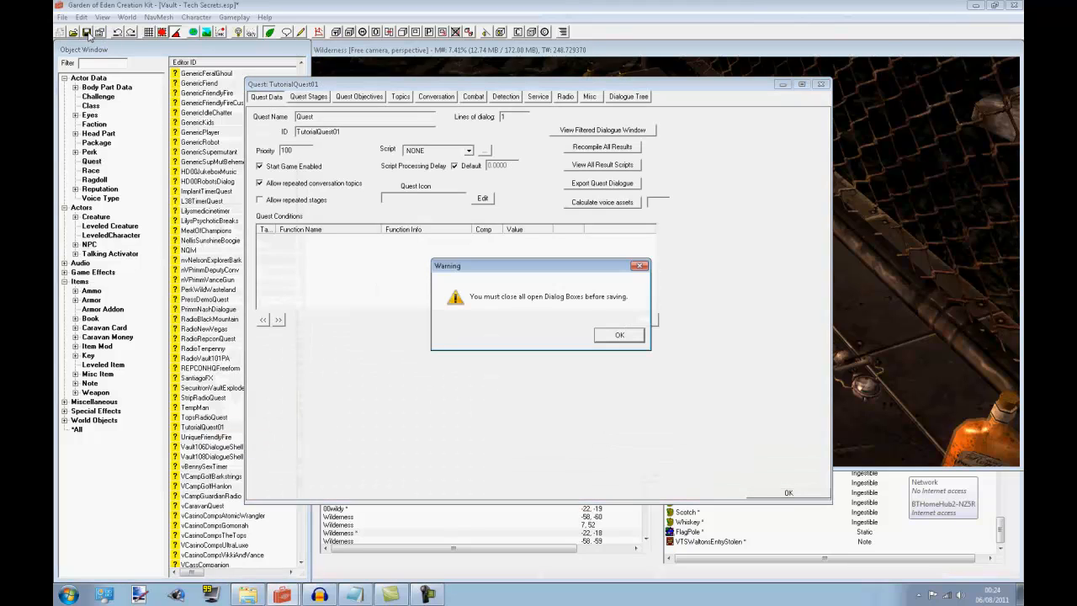
left_click(619, 336)
left_click(399, 98)
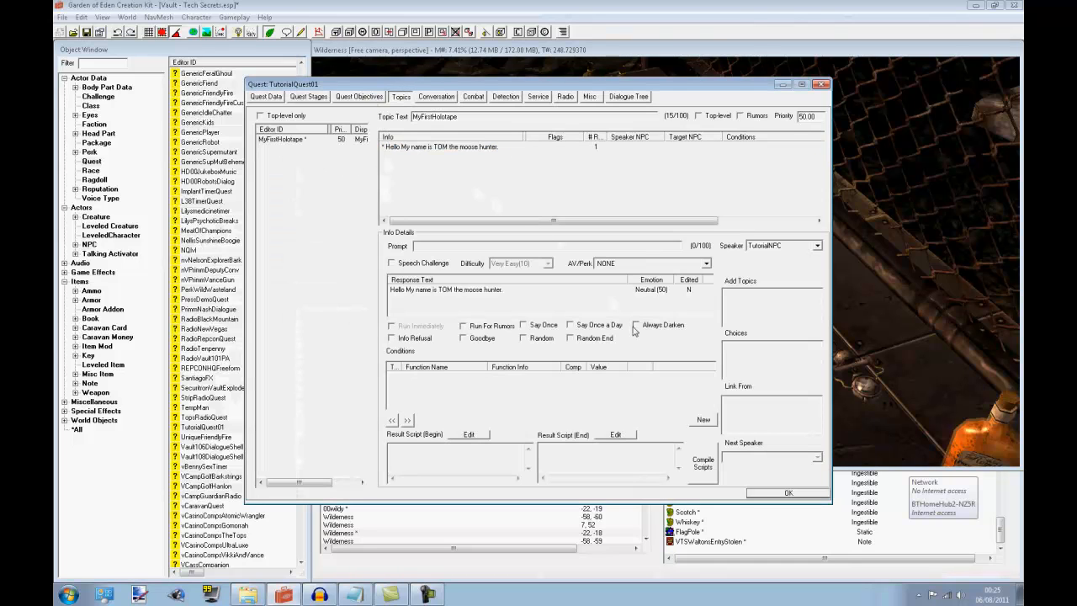
left_click(472, 290)
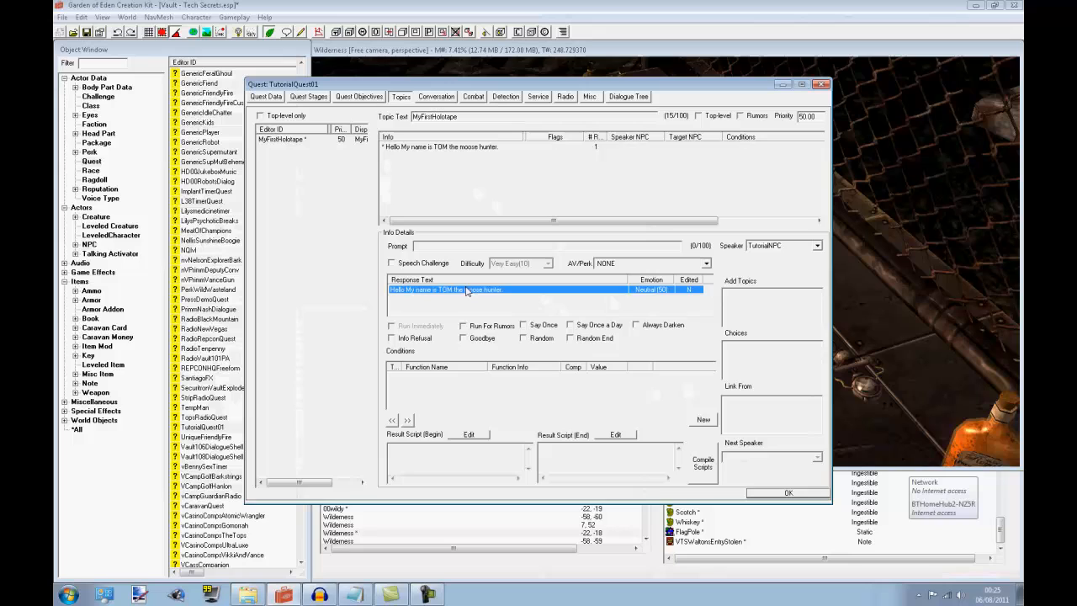
double_click(529, 290)
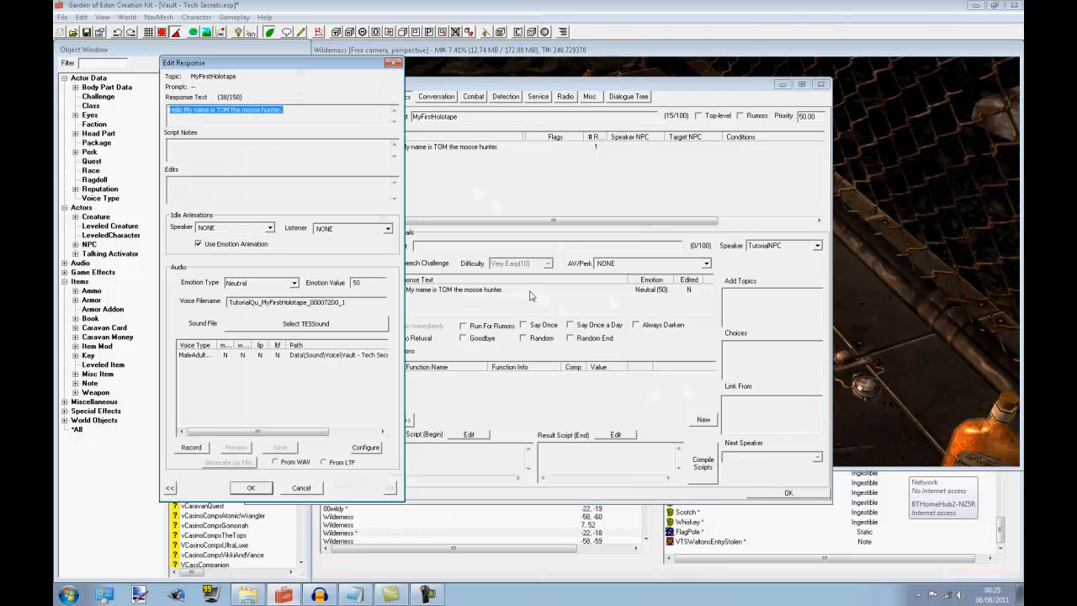
Examine the voice filename and the full sound path of the speaker's voice type entry
left_click(325, 356)
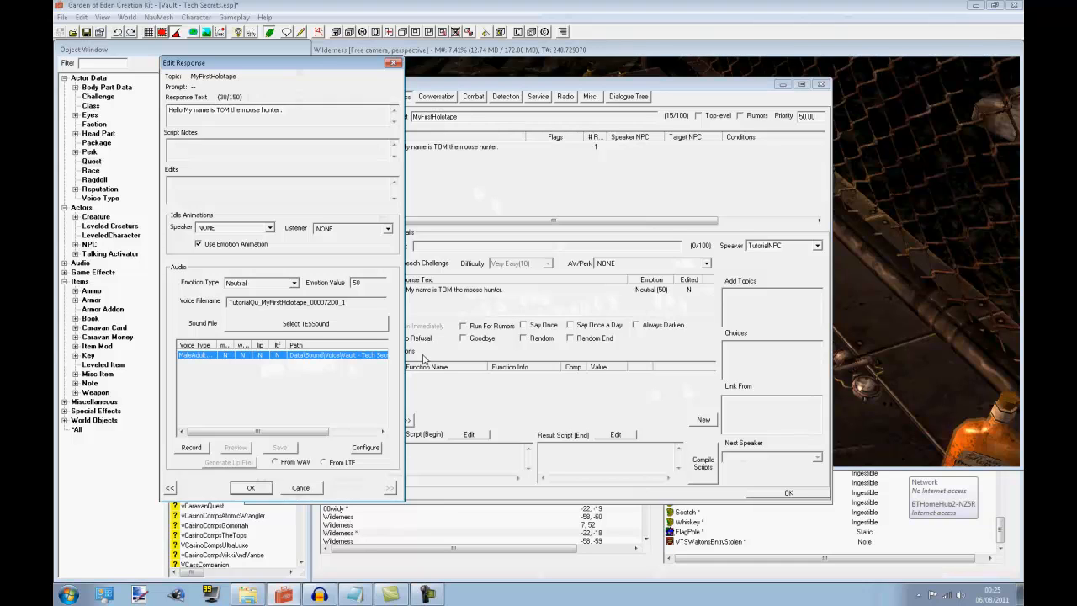
left_click_drag(300, 431, 367, 436)
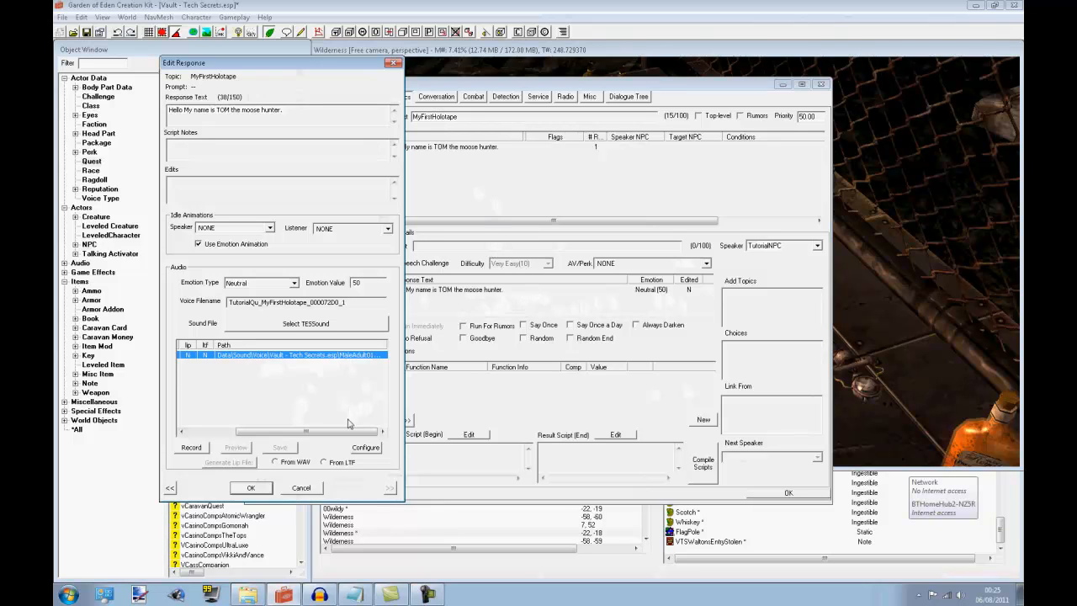
left_click_drag(349, 430, 245, 431)
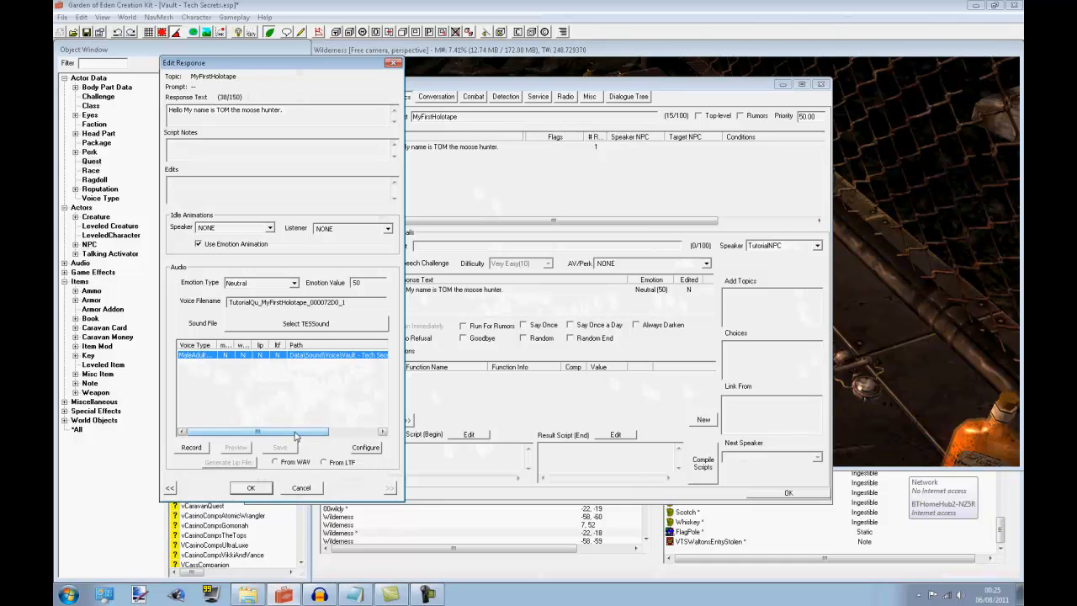
left_click_drag(295, 433, 333, 433)
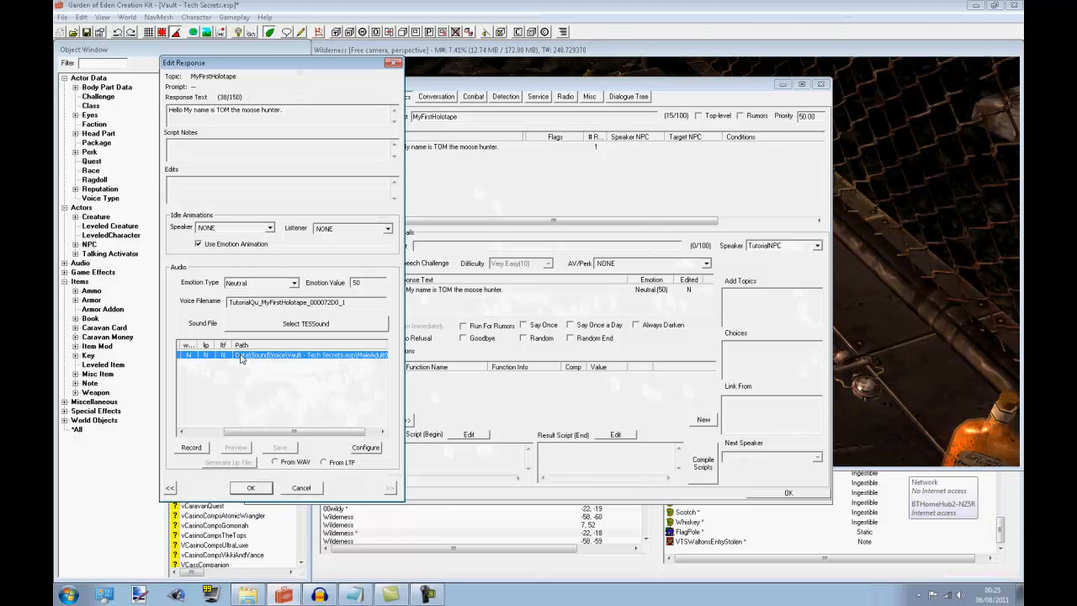
left_click_drag(241, 433, 294, 435)
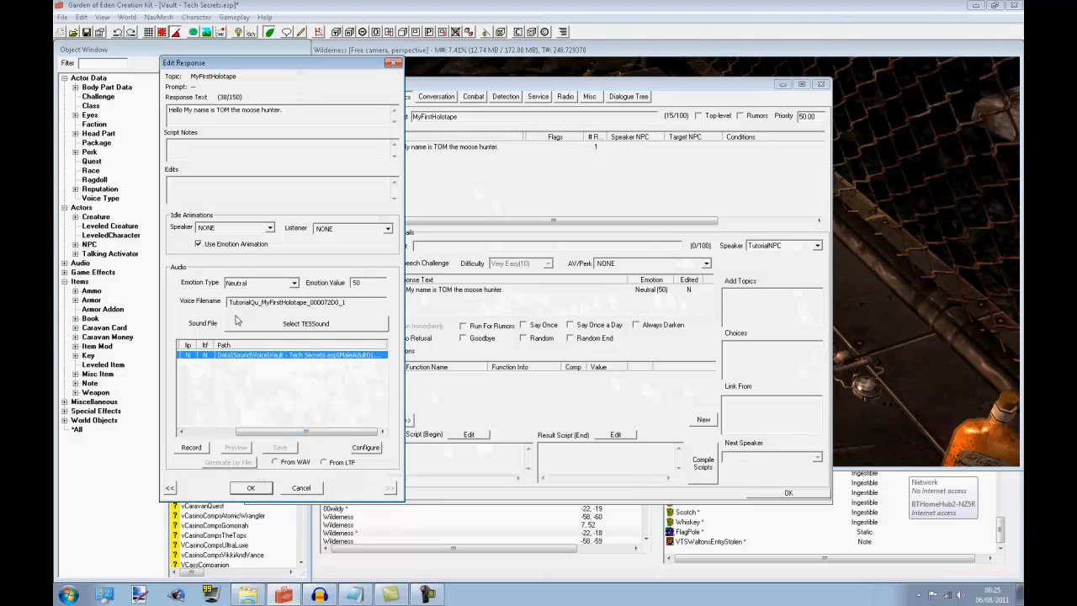
left_click_drag(355, 303, 376, 323)
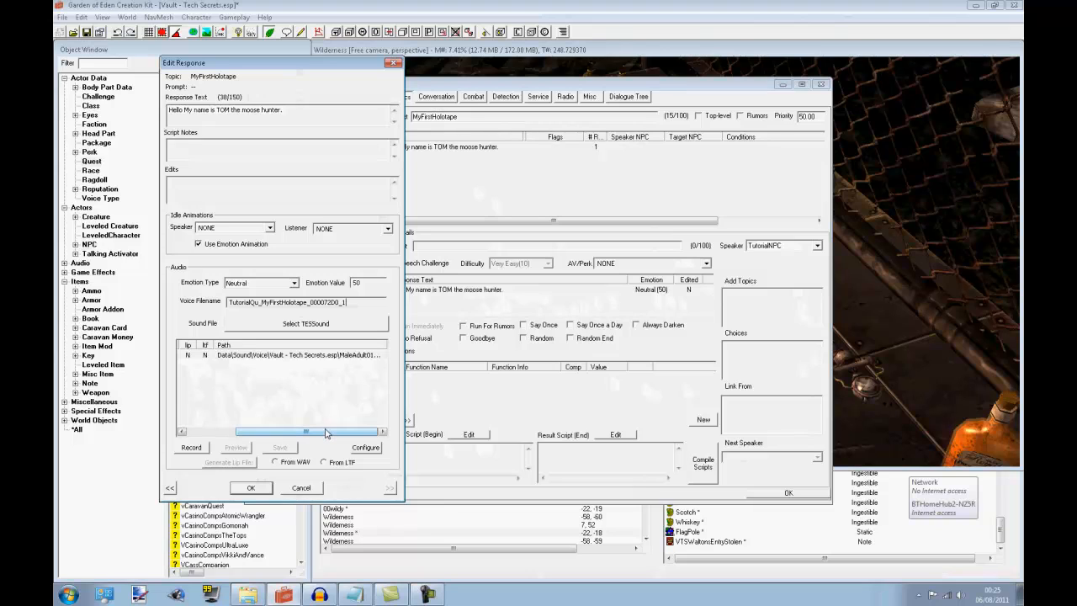
left_click_drag(326, 432, 301, 432)
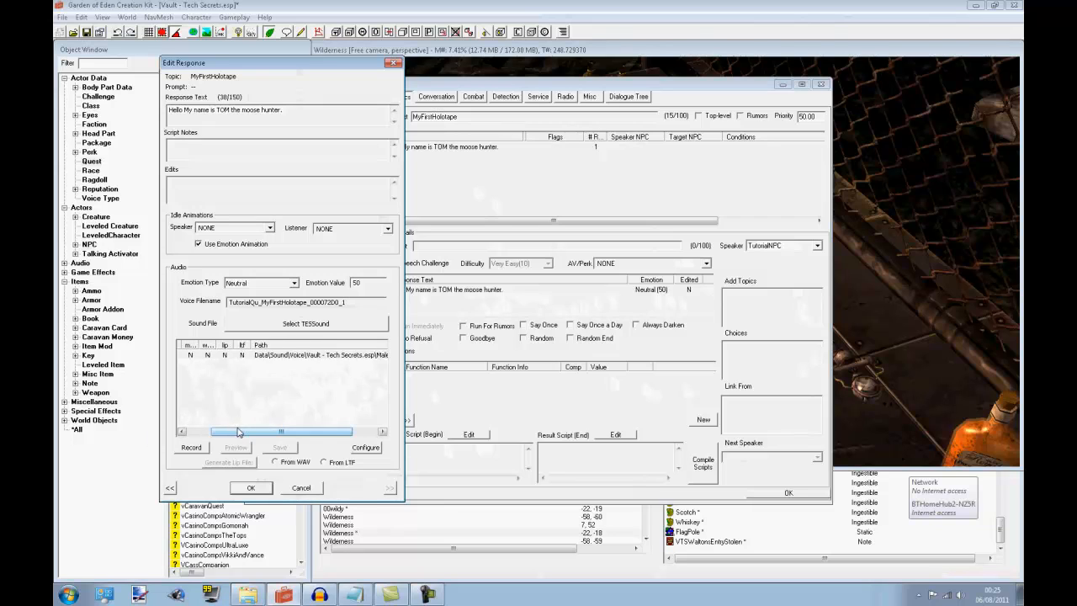
left_click_drag(239, 433, 206, 434)
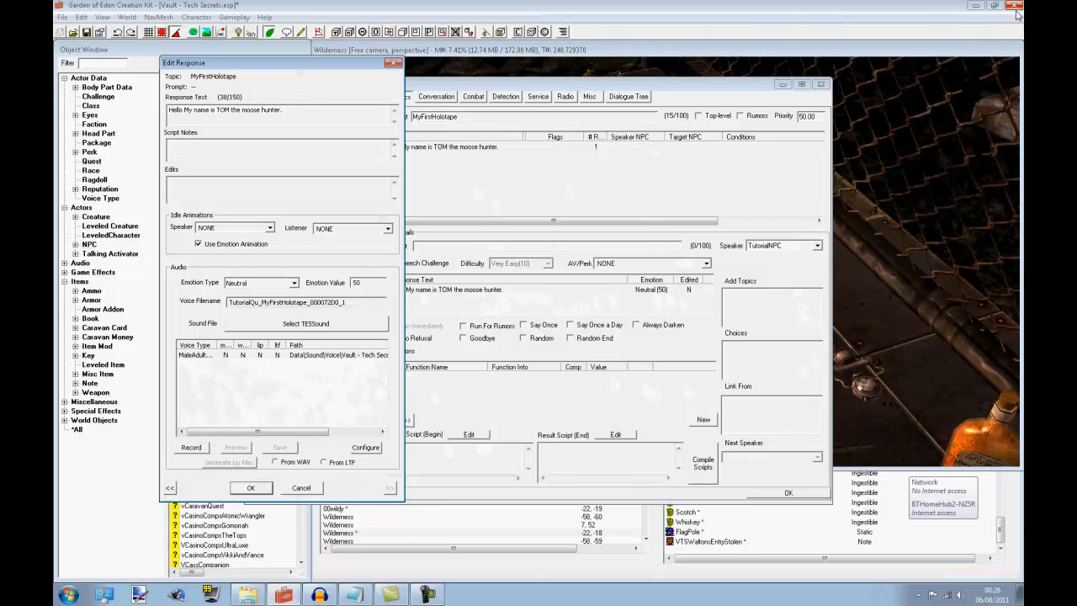
Record a short voice clip for the response's voice type and save it, overwriting the existing WAV file
left_click(191, 447)
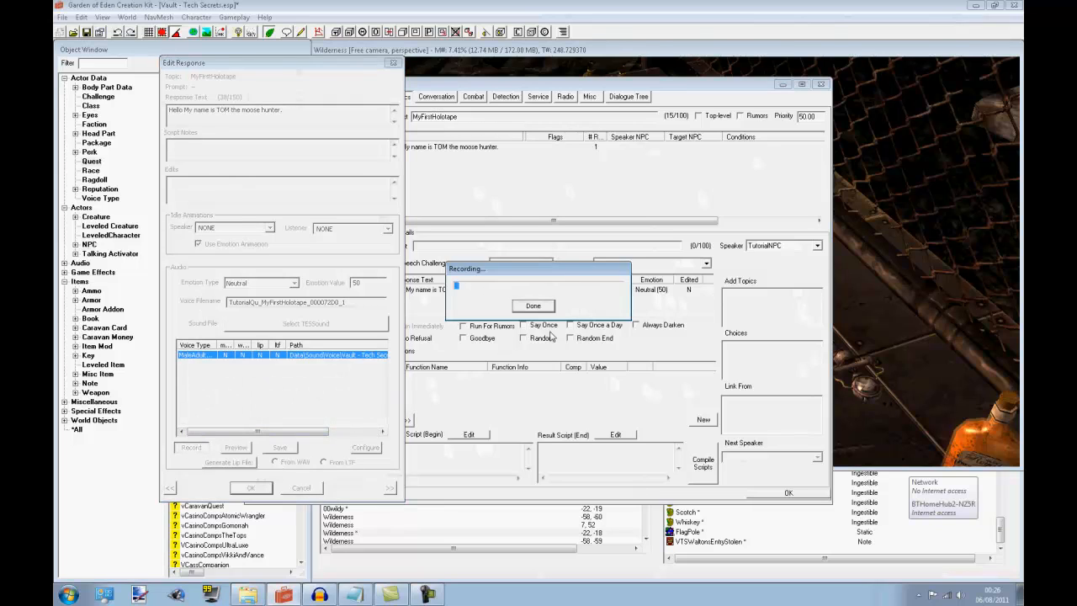
left_click(532, 306)
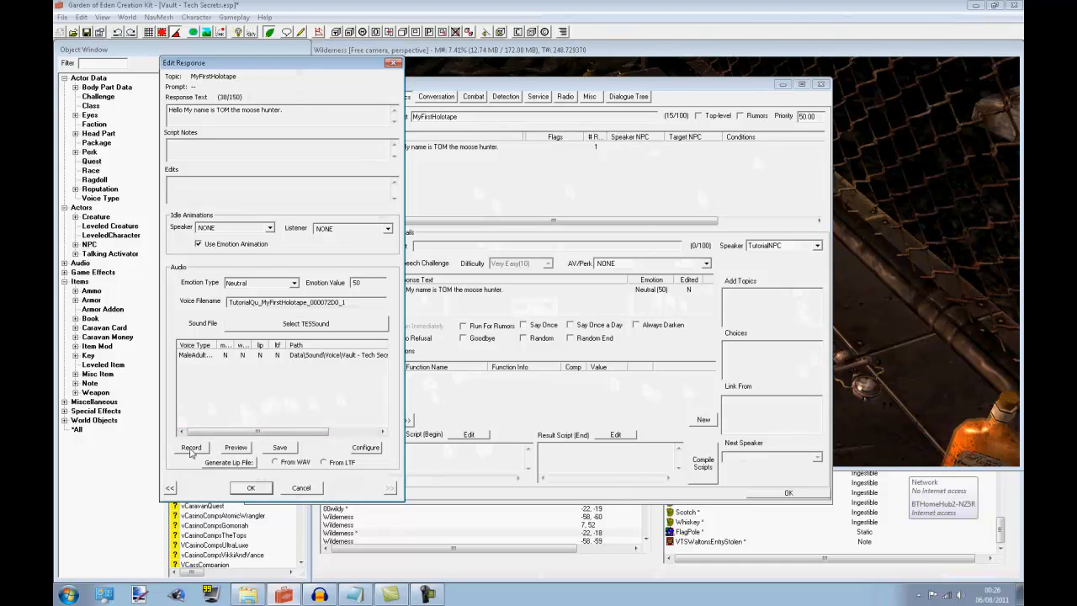
left_click(271, 448)
left_click(275, 448)
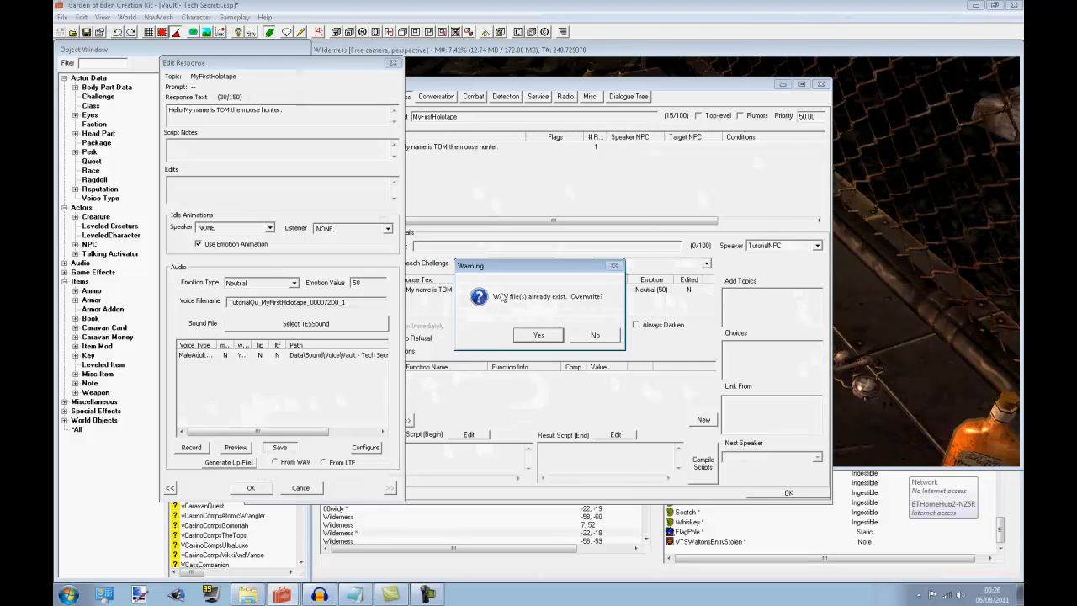
left_click(539, 335)
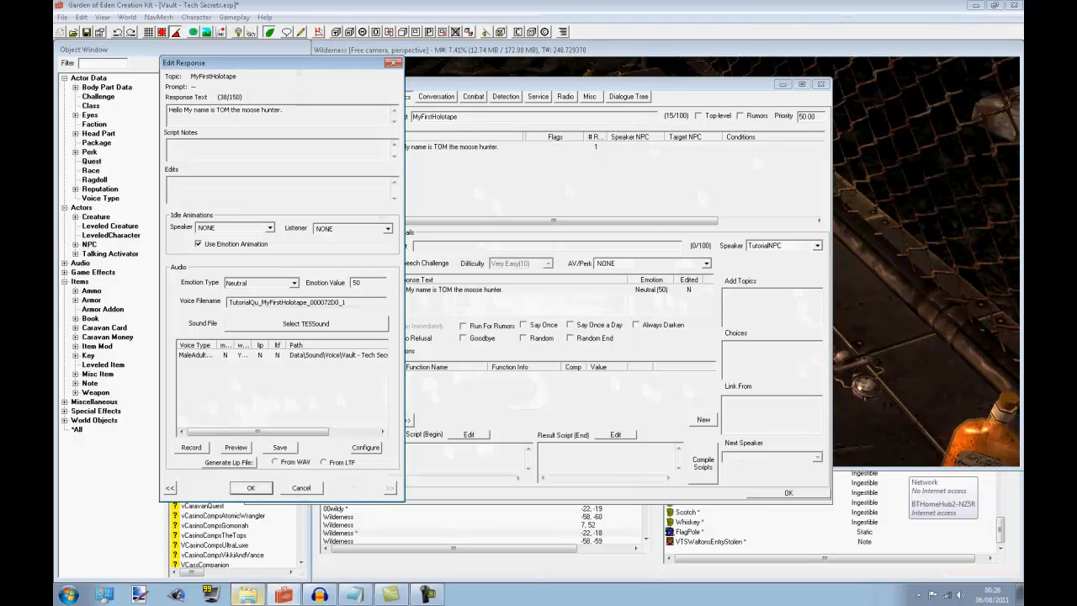
Switch to Windows Explorer, show the Voice folder over a cleared desktop, and select Temp.wav
left_click(256, 595)
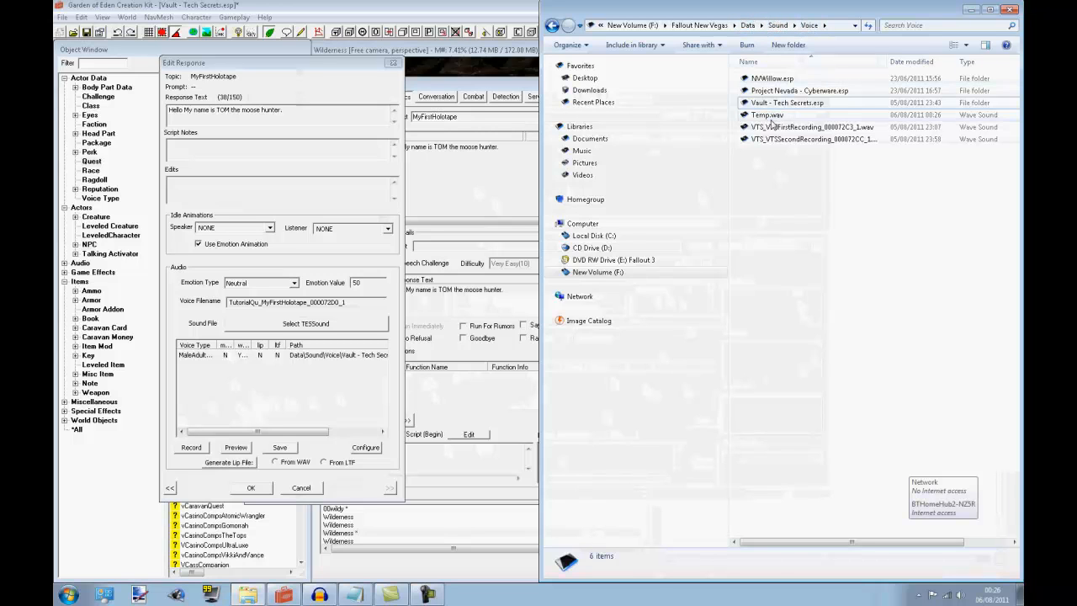
left_click(767, 116)
left_click(1020, 594)
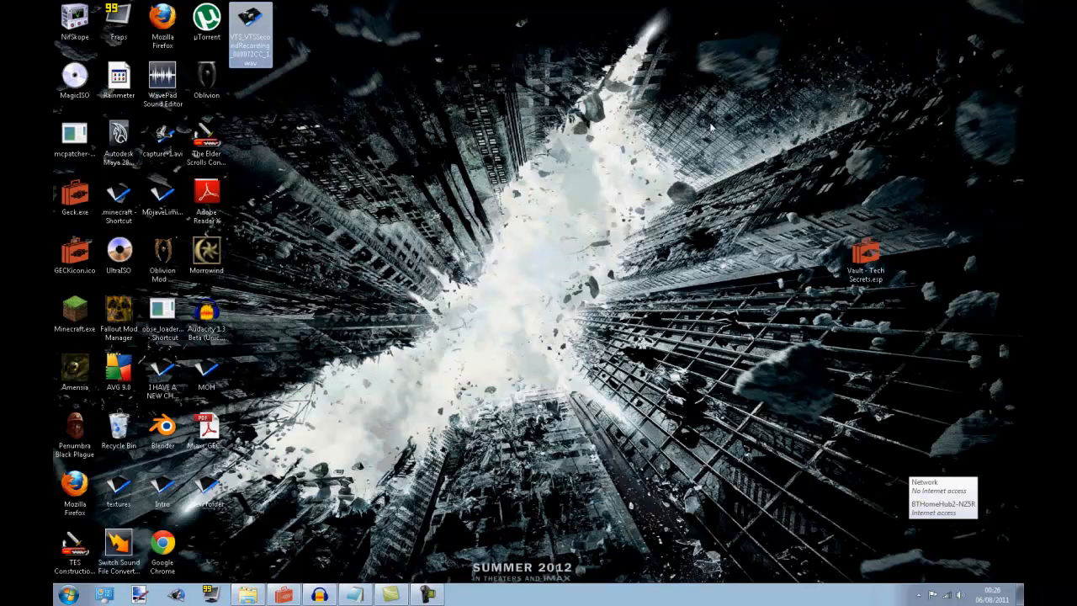
left_click(248, 594)
left_click(797, 104)
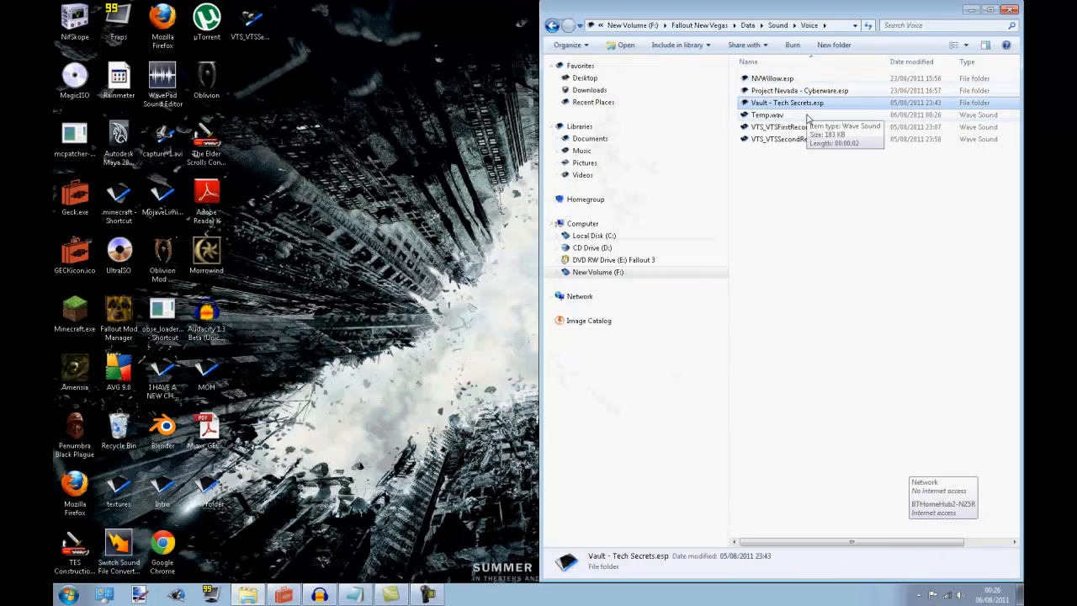
left_click(784, 116)
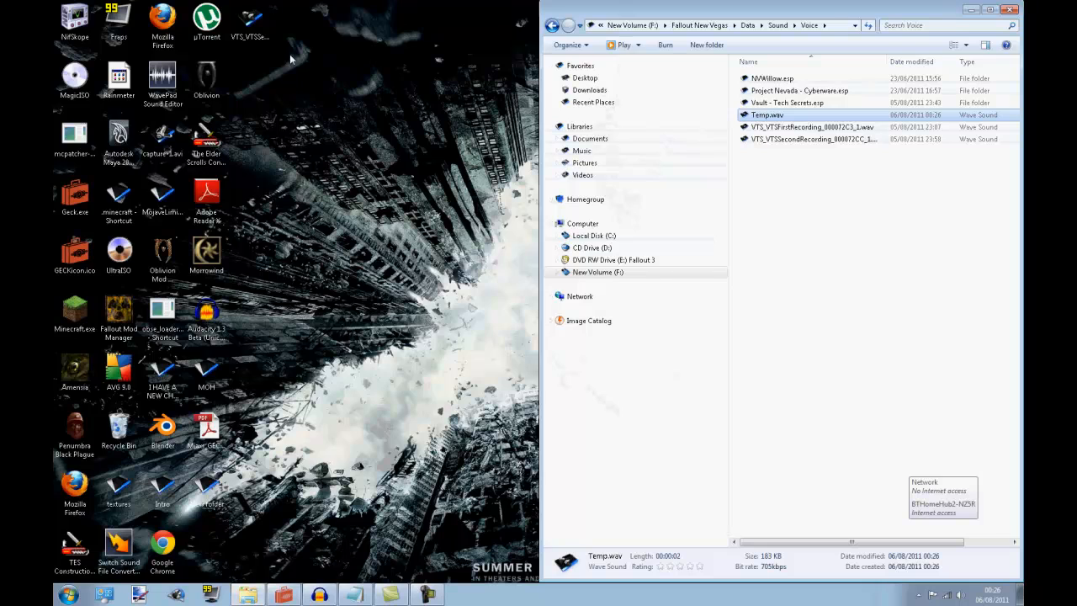
Rename the desktop's VTS second recording WAV file as Hello.wav
left_click(249, 23)
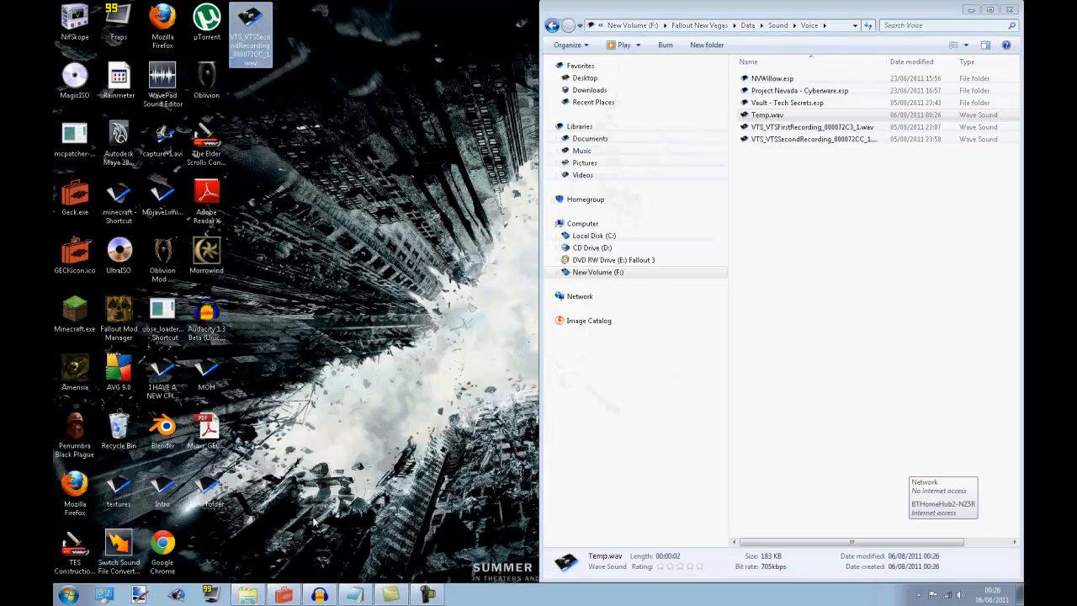
left_click(319, 595)
left_click(319, 596)
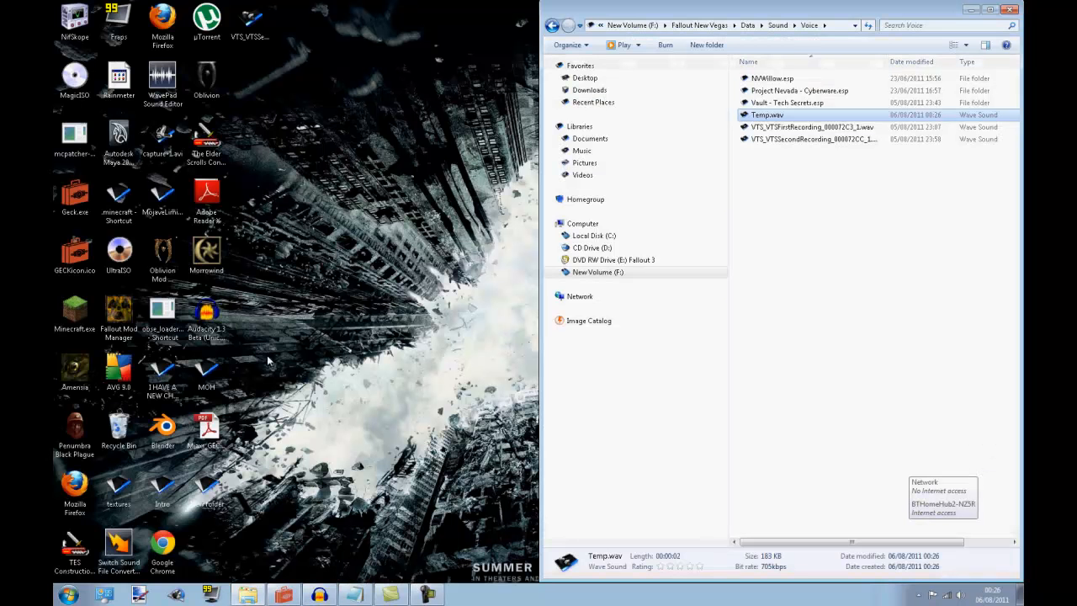
left_click(258, 30)
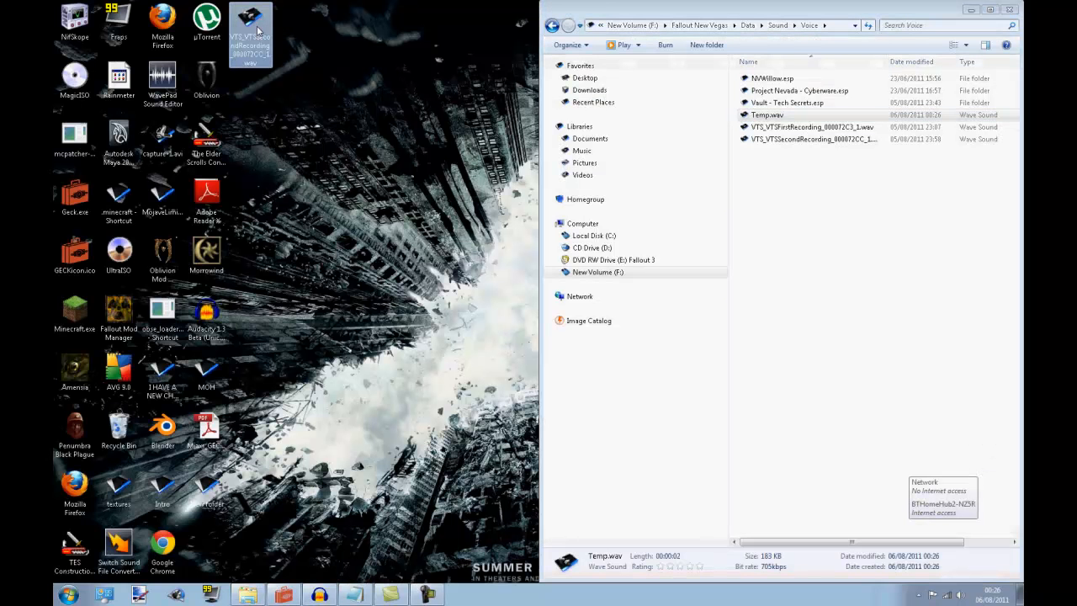
key("F2")
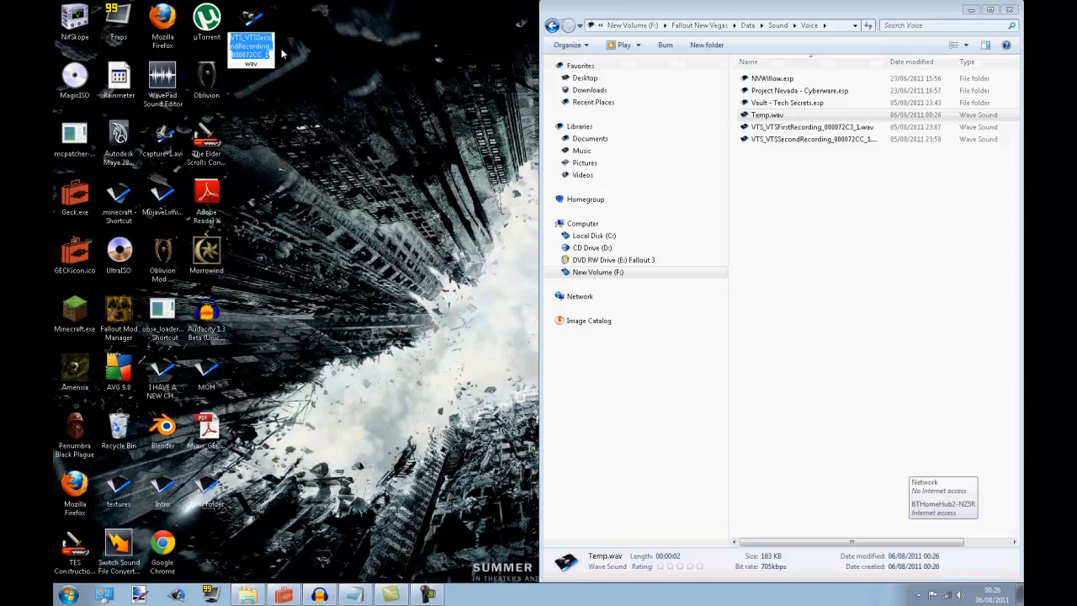
type("Hello")
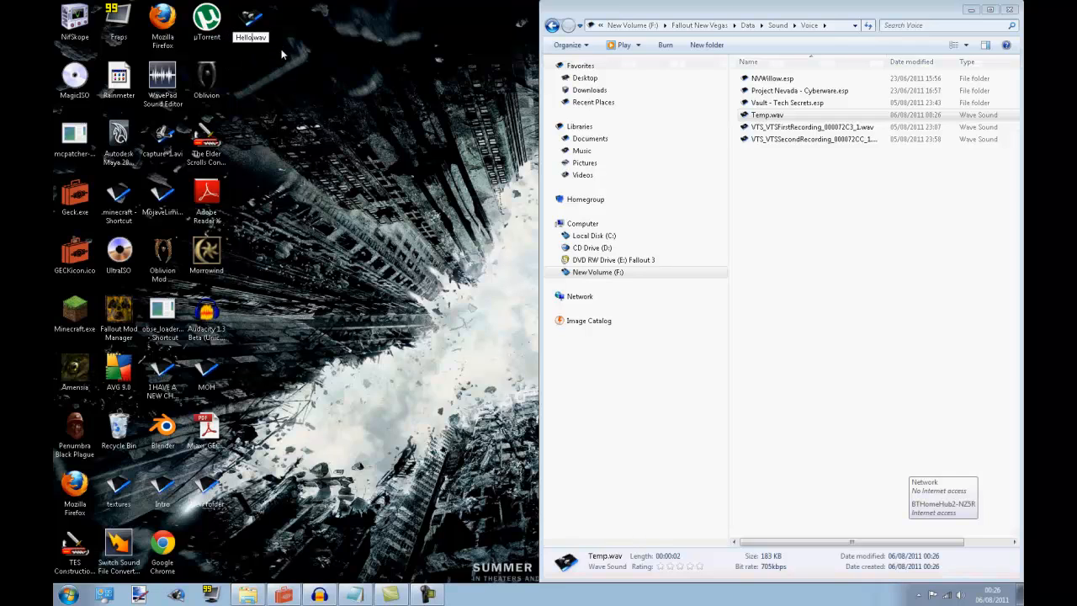
key("Return")
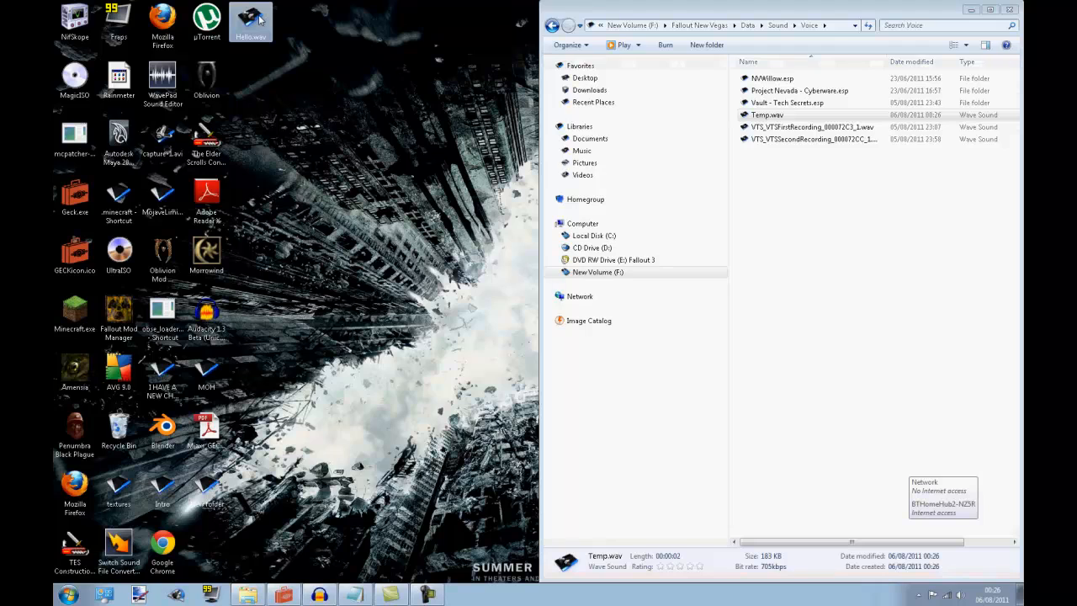
Rename the desktop recording as Temp.wav and copy it into the Voice folder, replacing the existing Temp.wav
key("F2")
type("Temp")
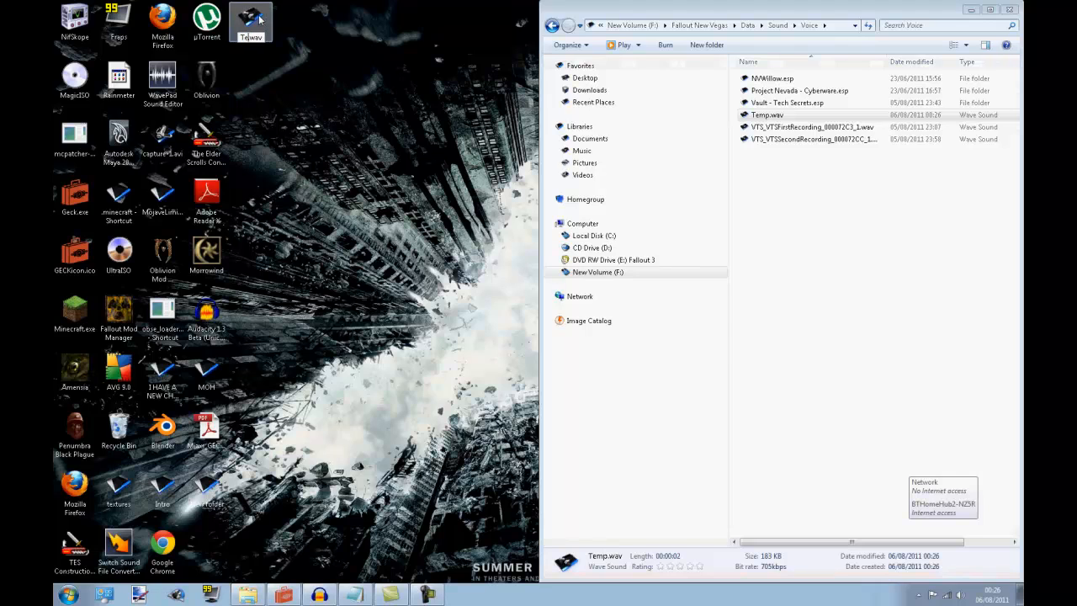
key("Return")
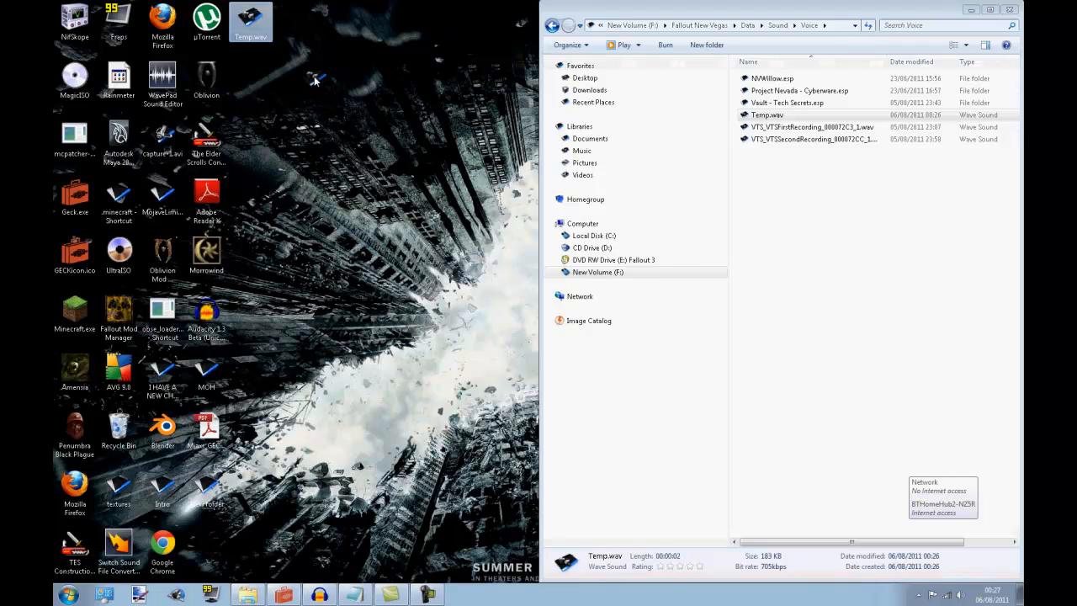
left_click_drag(250, 21, 878, 268)
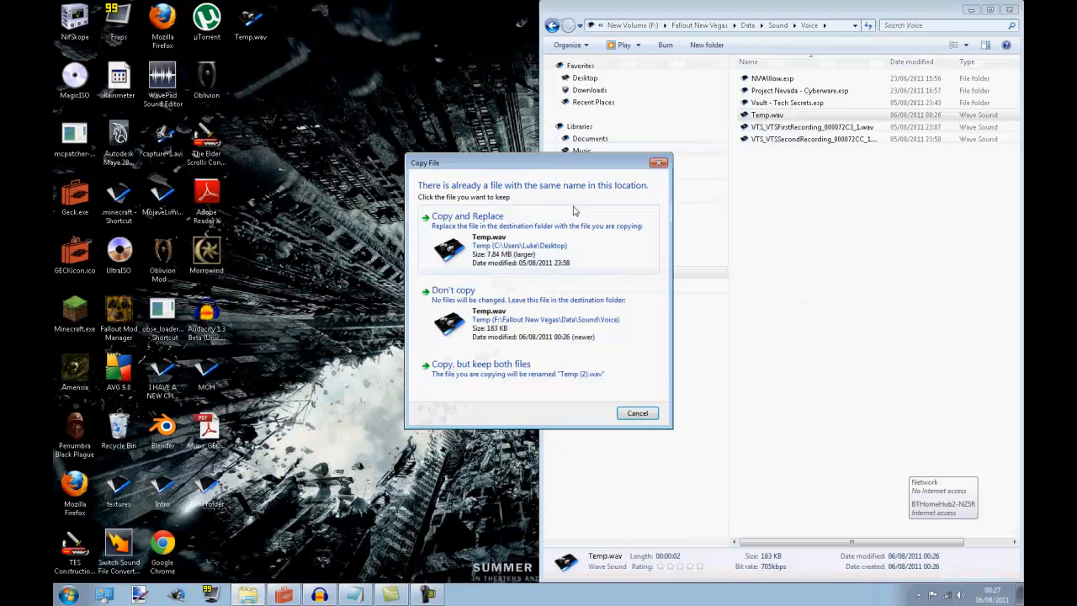
left_click(543, 221)
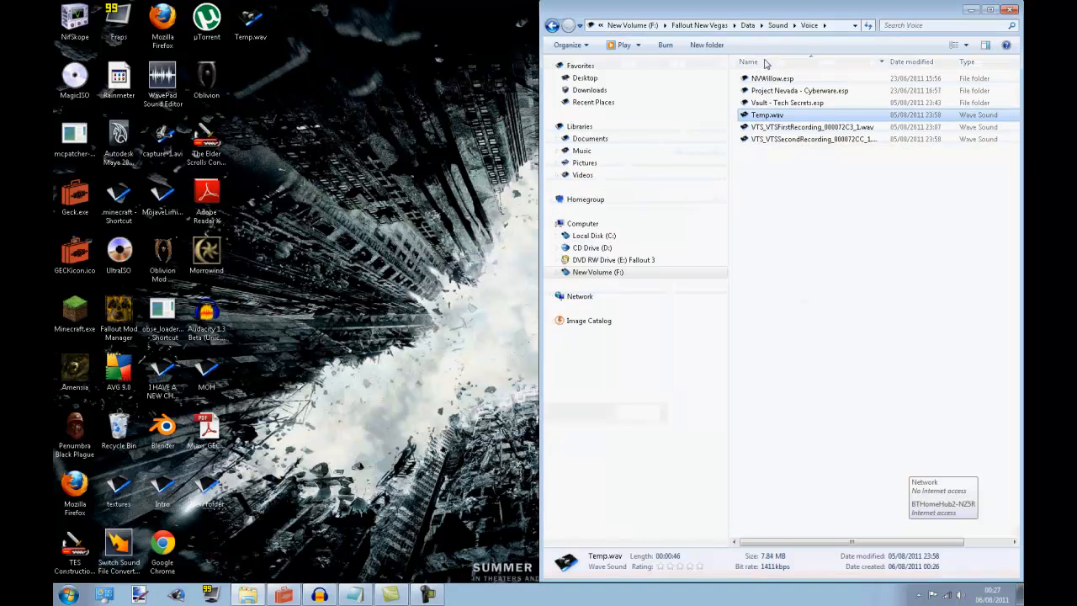
Switch to the Garden of Eden Creation Kit, cancel the open response dialog and reopen the MyFirstHolotape response
left_click(284, 596)
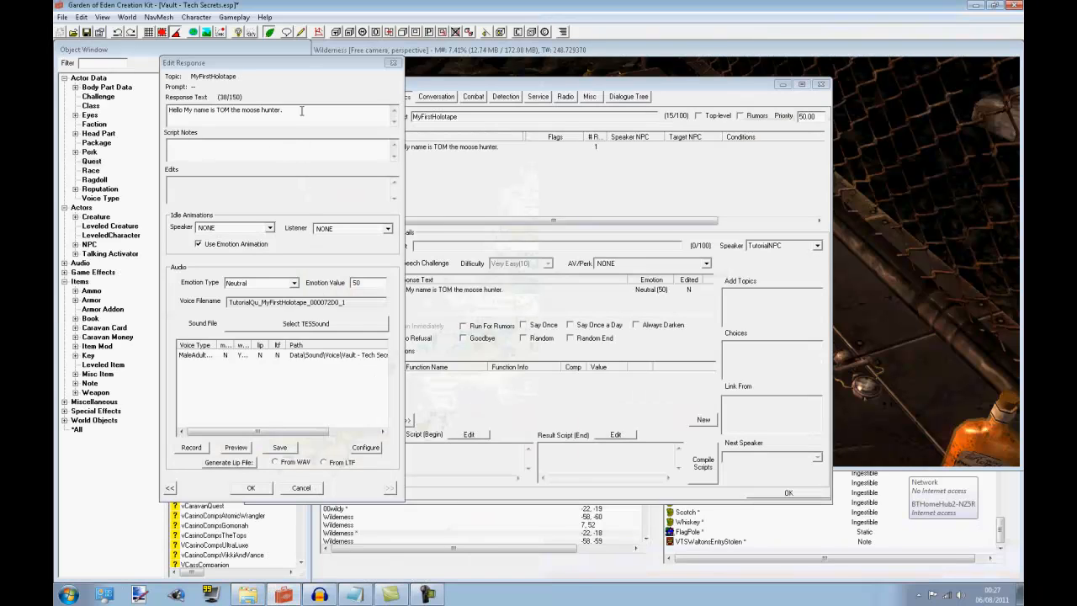
left_click(301, 111)
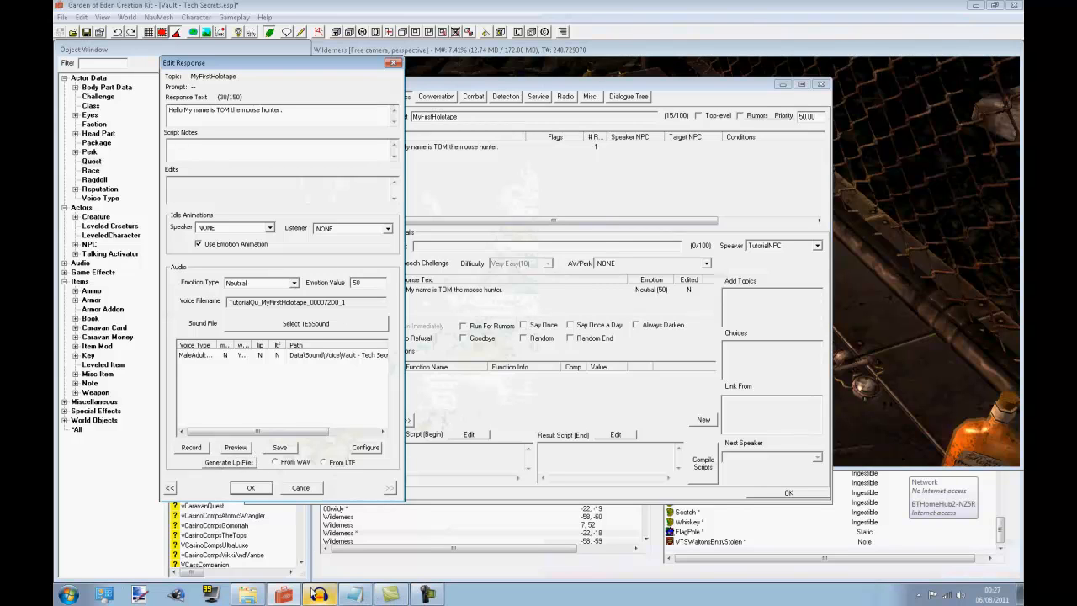
left_click(318, 594)
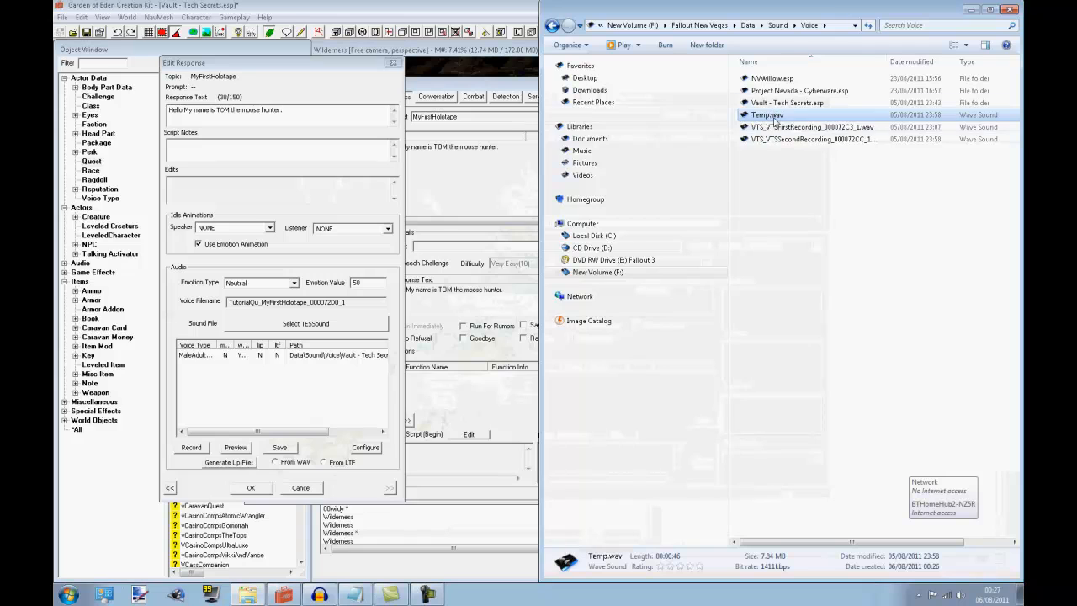
left_click(972, 12)
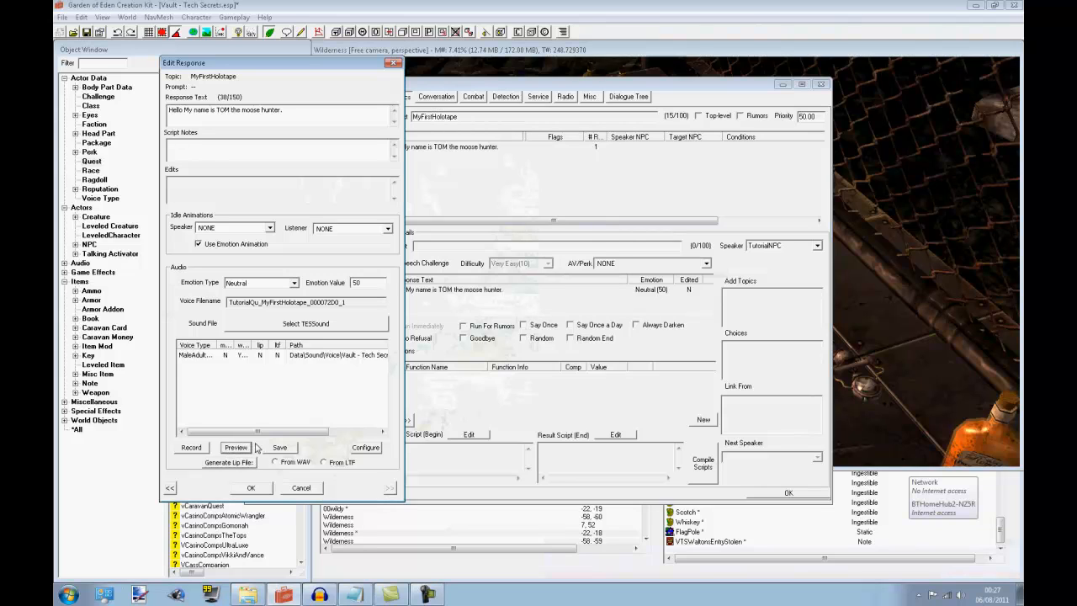
left_click(294, 488)
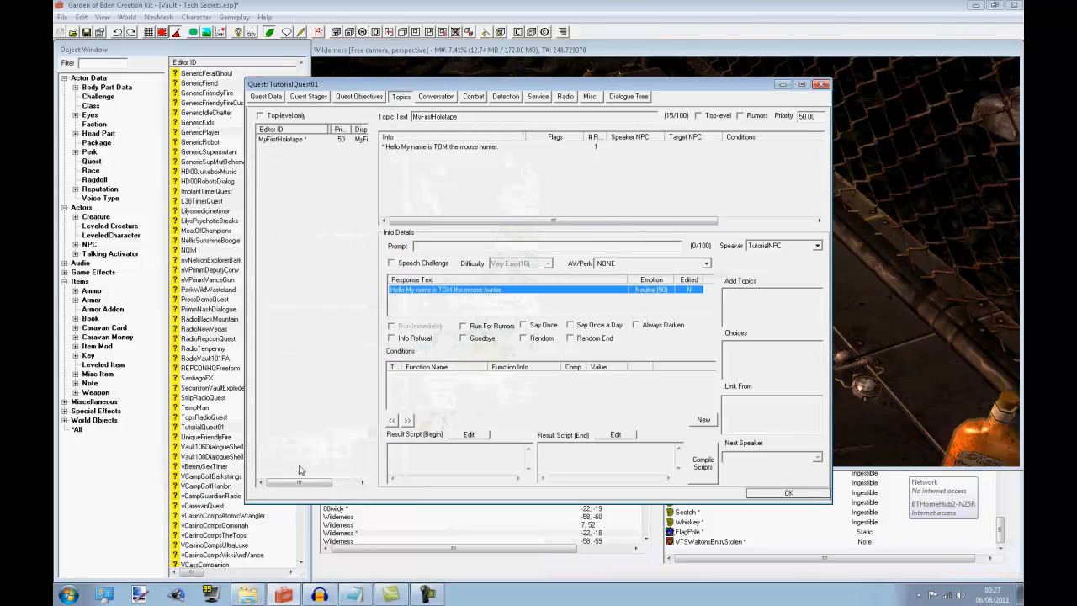
right_click(467, 294)
double_click(439, 293)
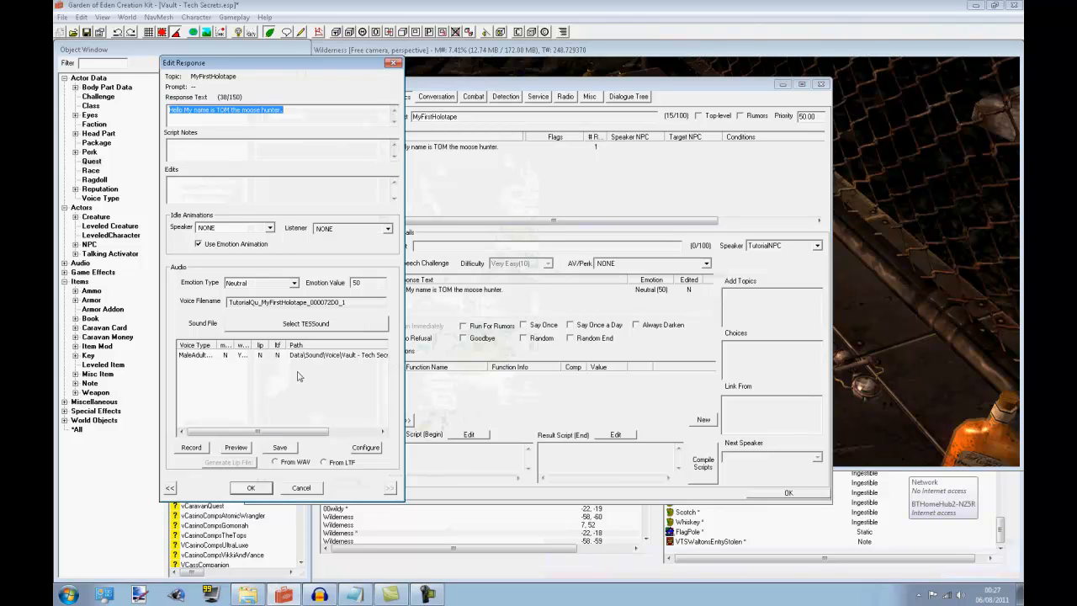
Reposition the response editing window over the quest window and accept the response
left_click_drag(346, 68, 256, 76)
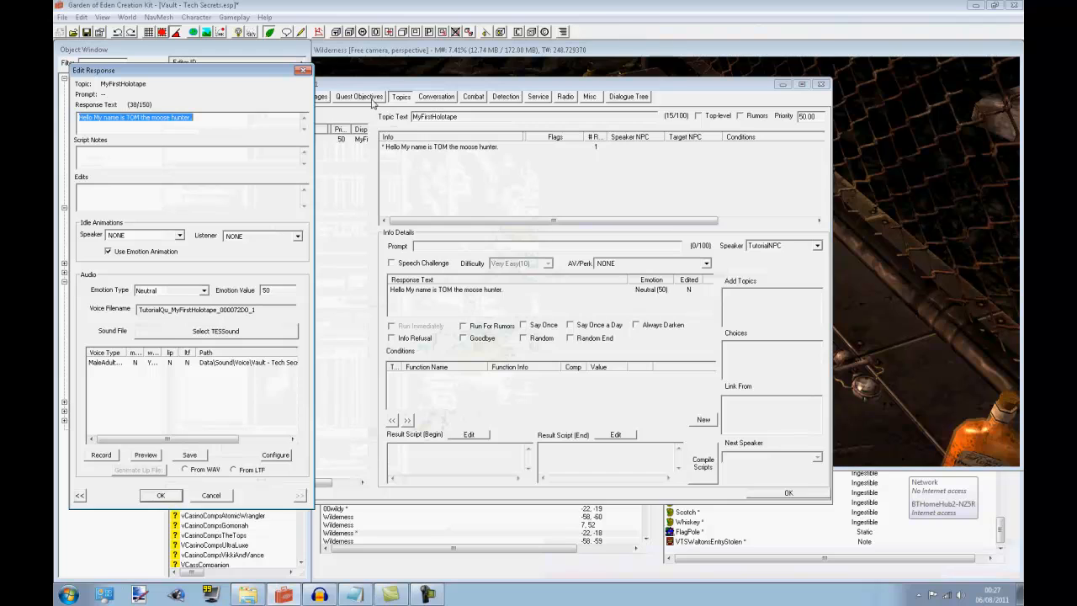
left_click_drag(257, 70, 581, 48)
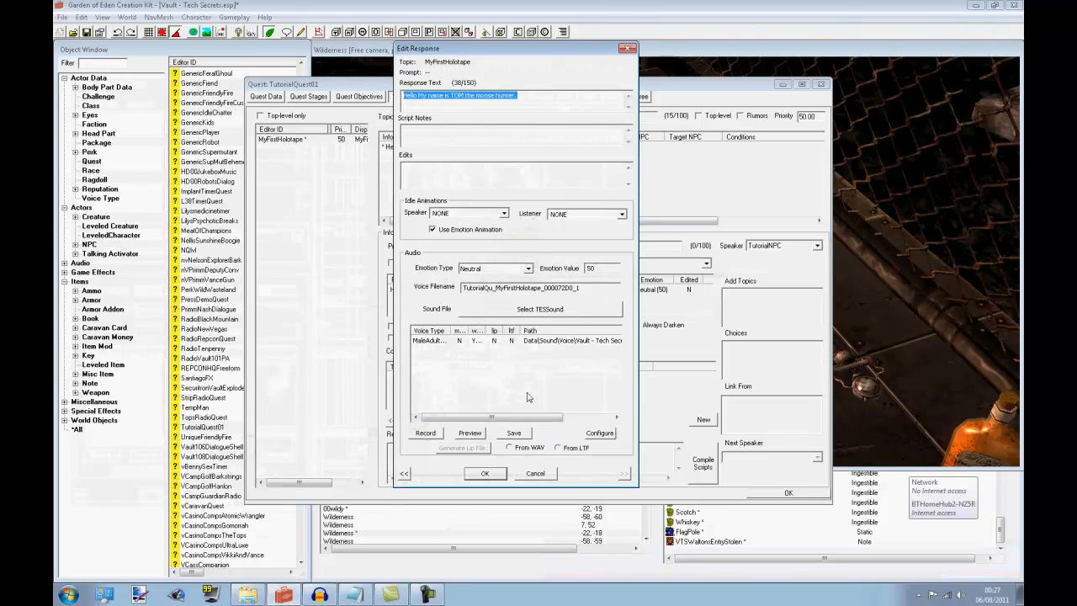
left_click(486, 474)
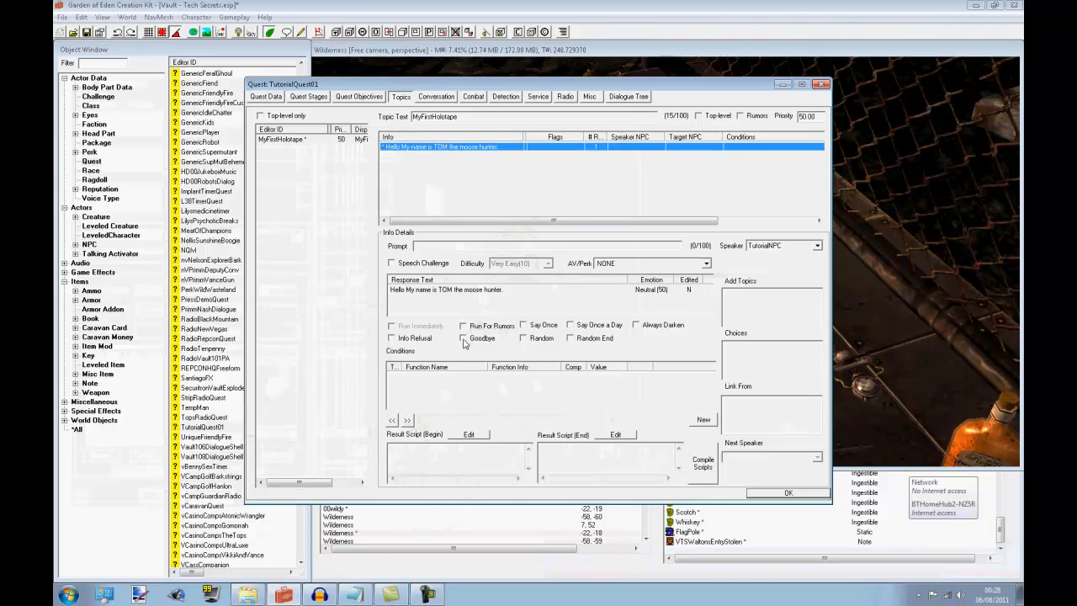
Check the VTS first recording's filename in Windows Explorer as a naming reference, and reopen the MyFirstHolotape response to copy its full voice filename
left_click(269, 596)
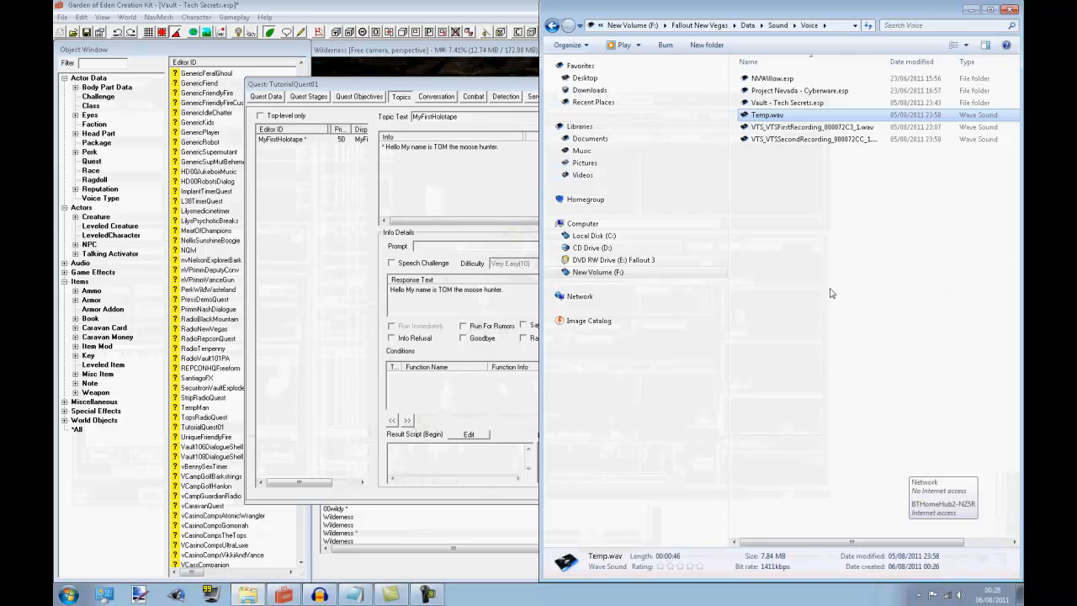
left_click(814, 128)
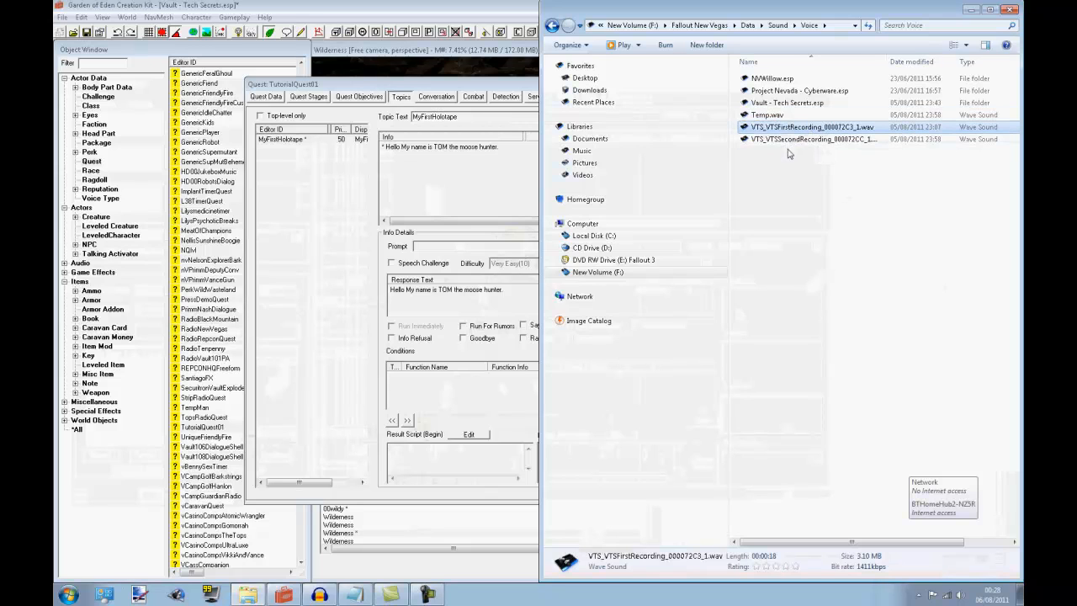
double_click(497, 296)
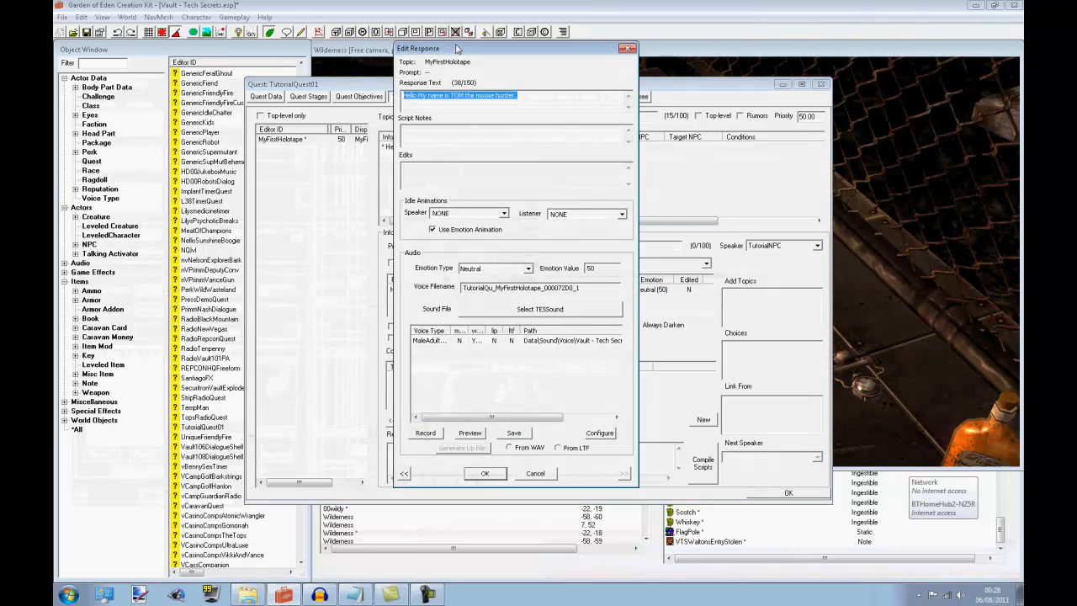
left_click_drag(458, 49, 191, 69)
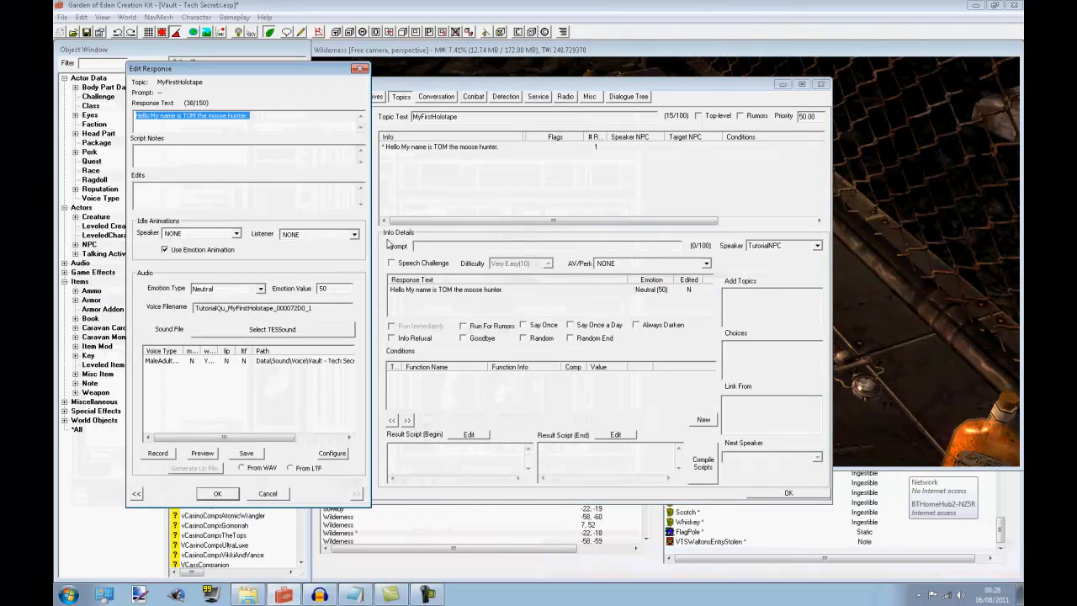
left_click(257, 116)
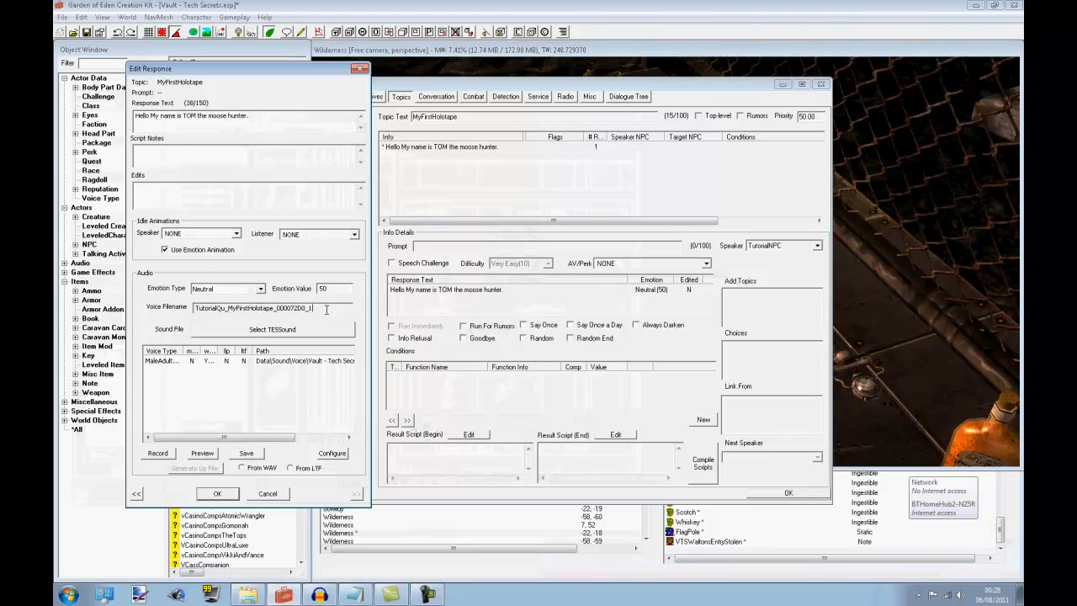
left_click_drag(311, 307, 191, 309)
key("ctrl+c")
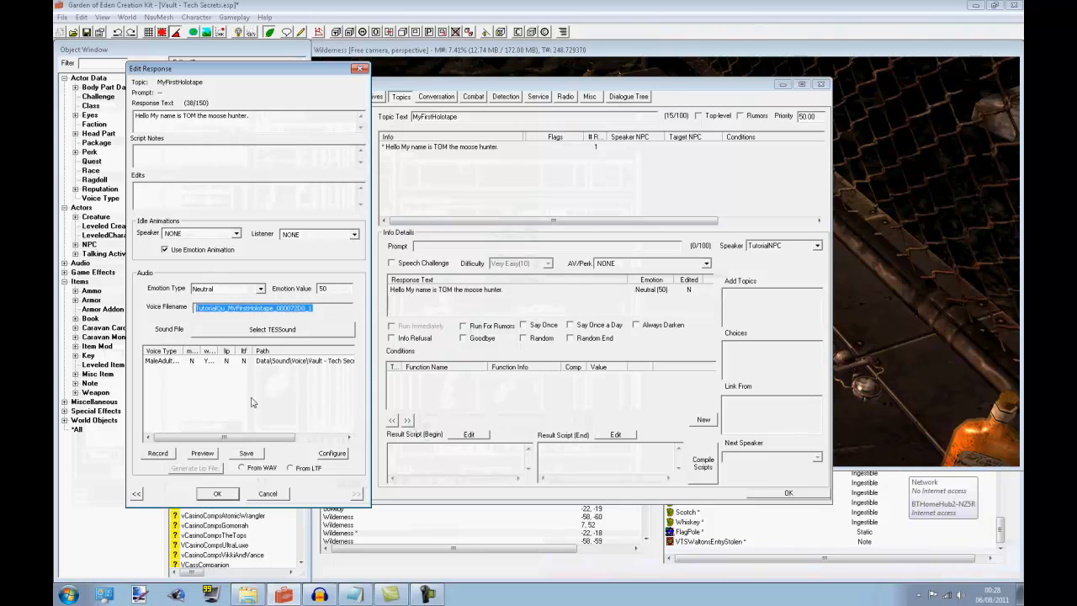
Switch to Windows Explorer and rename Temp.wav in the Voice folder as TutorialQu_MyFirstHolotape_000072D0_1.wav
left_click(249, 594)
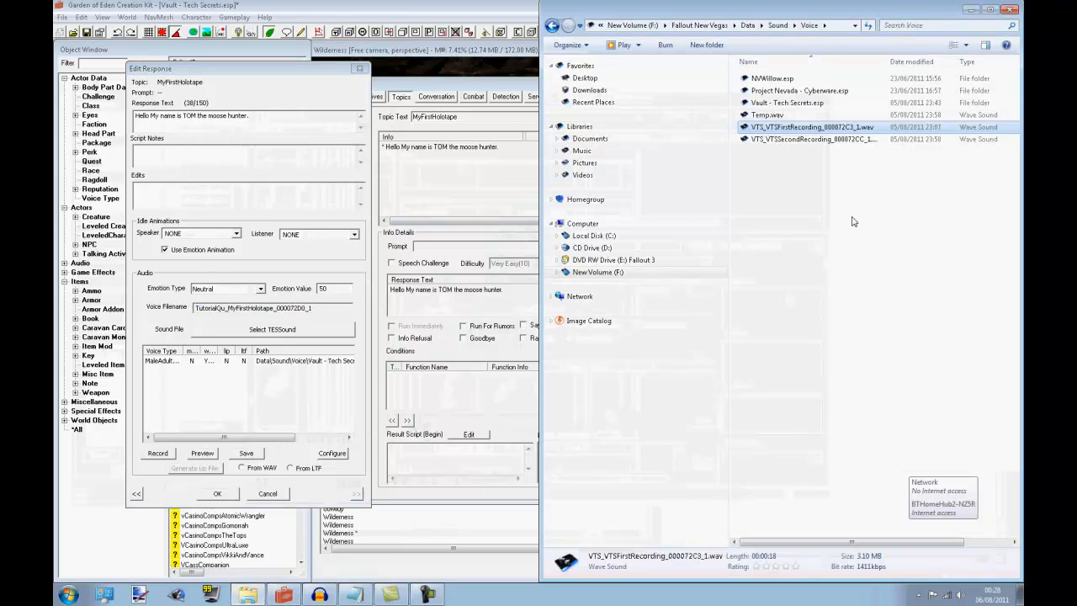
left_click(765, 115)
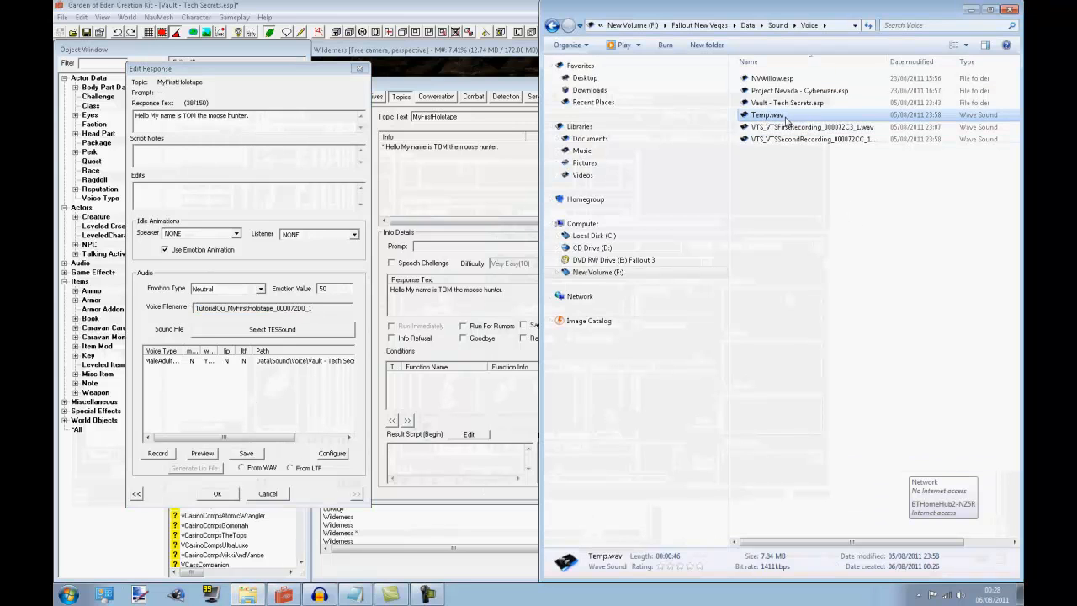
left_click(787, 117)
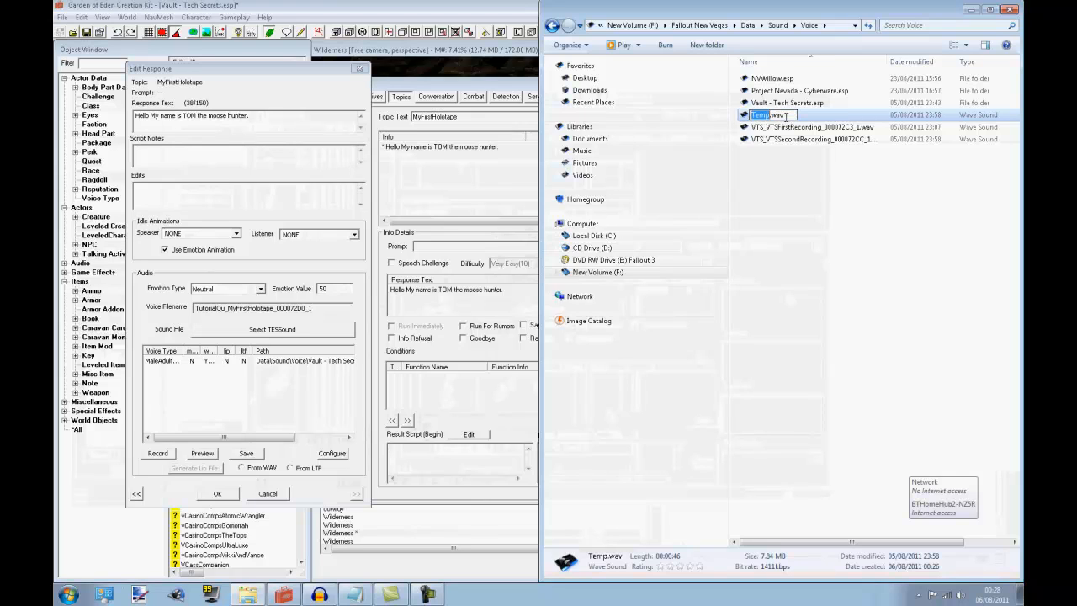
left_click_drag(786, 117, 713, 125)
key("ctrl+v")
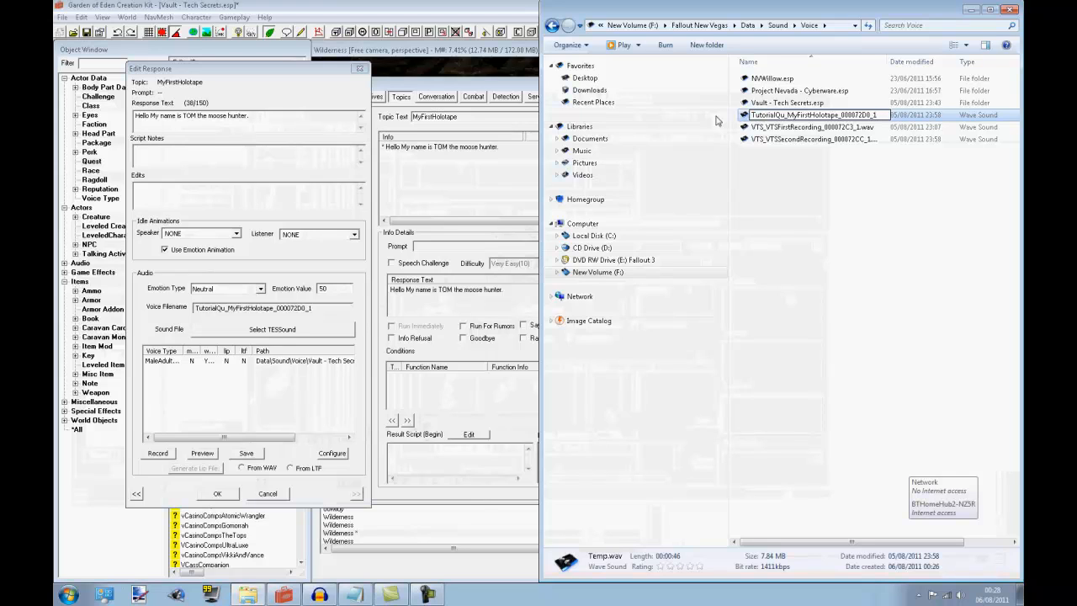
type(".wav")
key("Return")
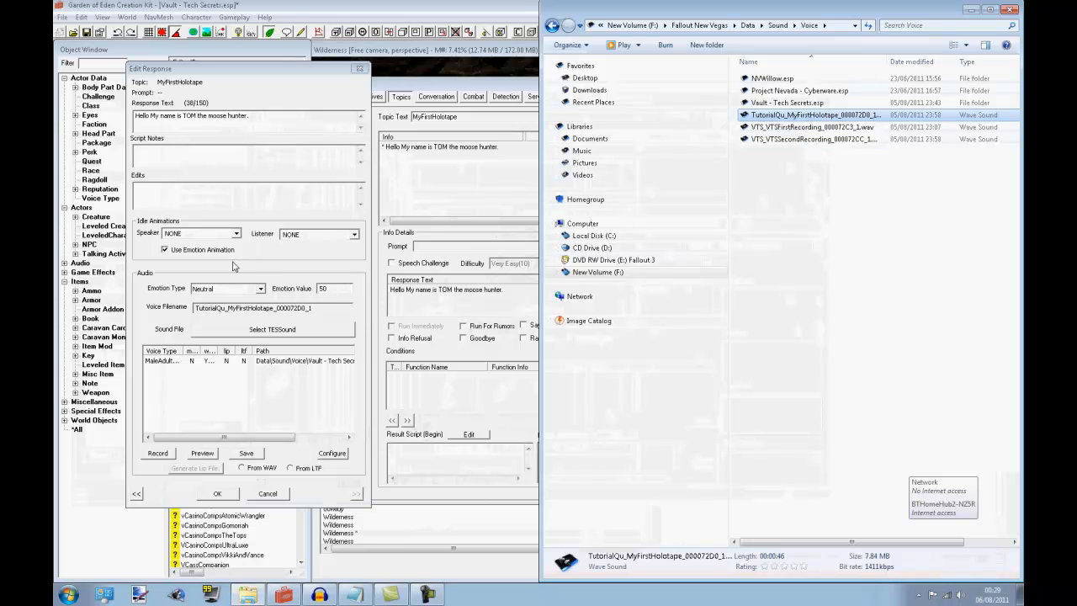
Accept and reopen the MyFirstHolotape response to check its voice type entry, and return to the Voice folder in Windows Explorer
left_click(225, 494)
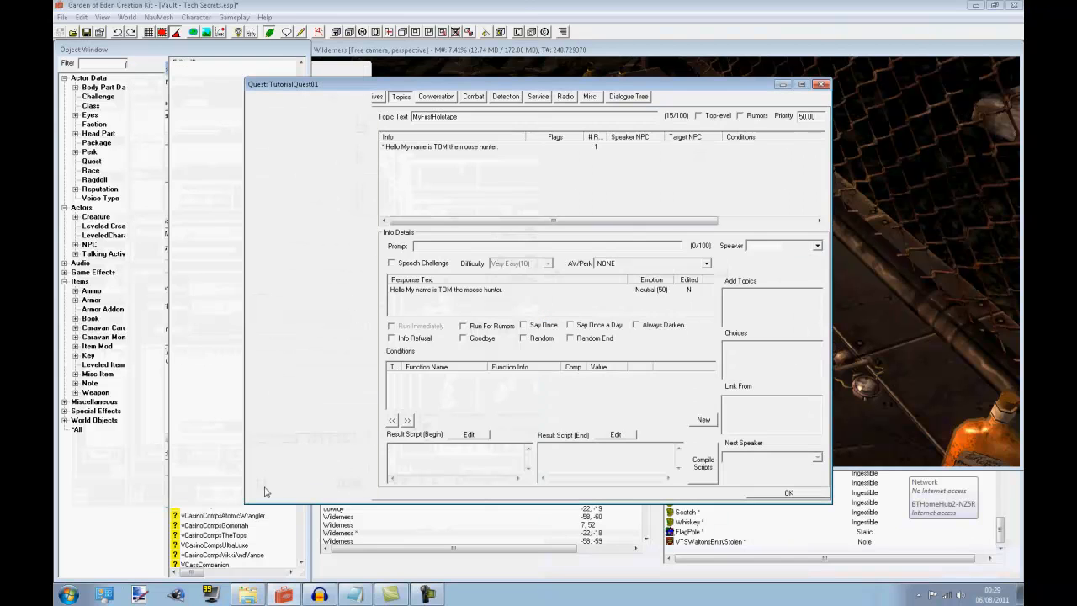
right_click(501, 291)
double_click(460, 290)
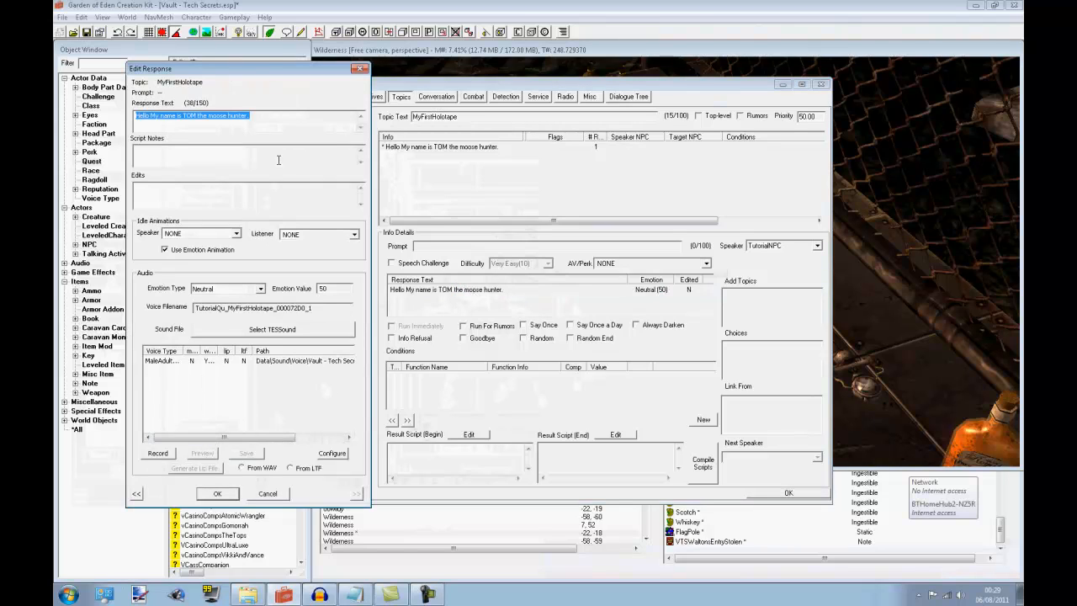
left_click(291, 118)
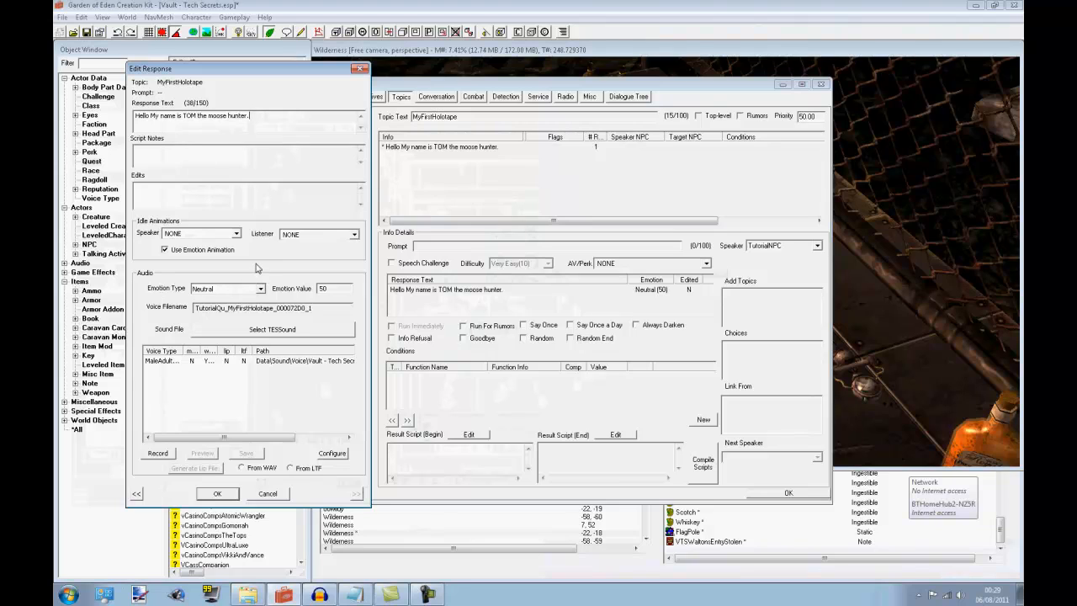
left_click(211, 362)
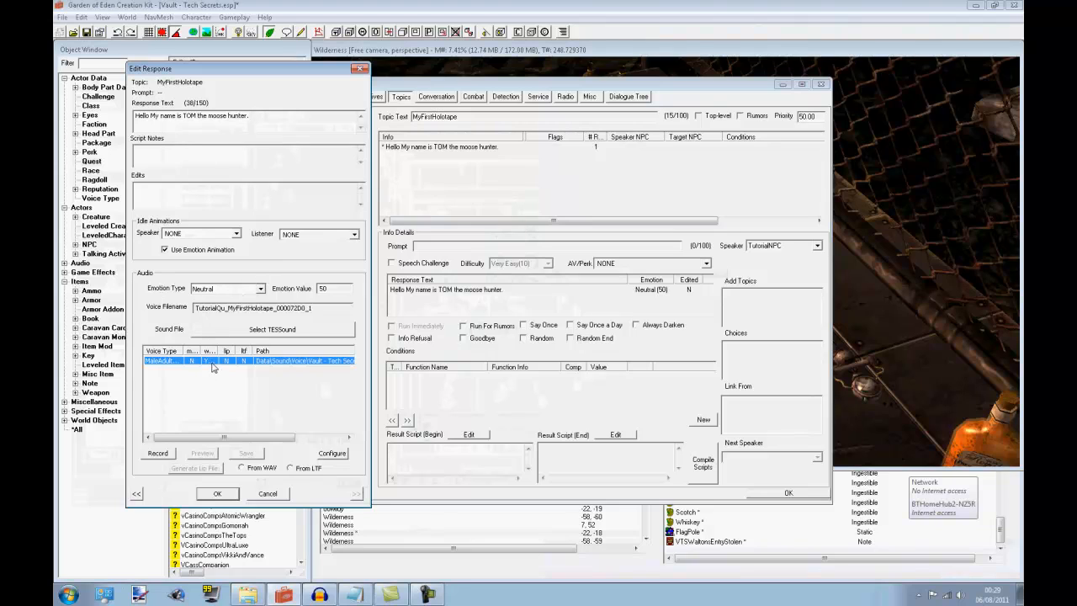
left_click(247, 594)
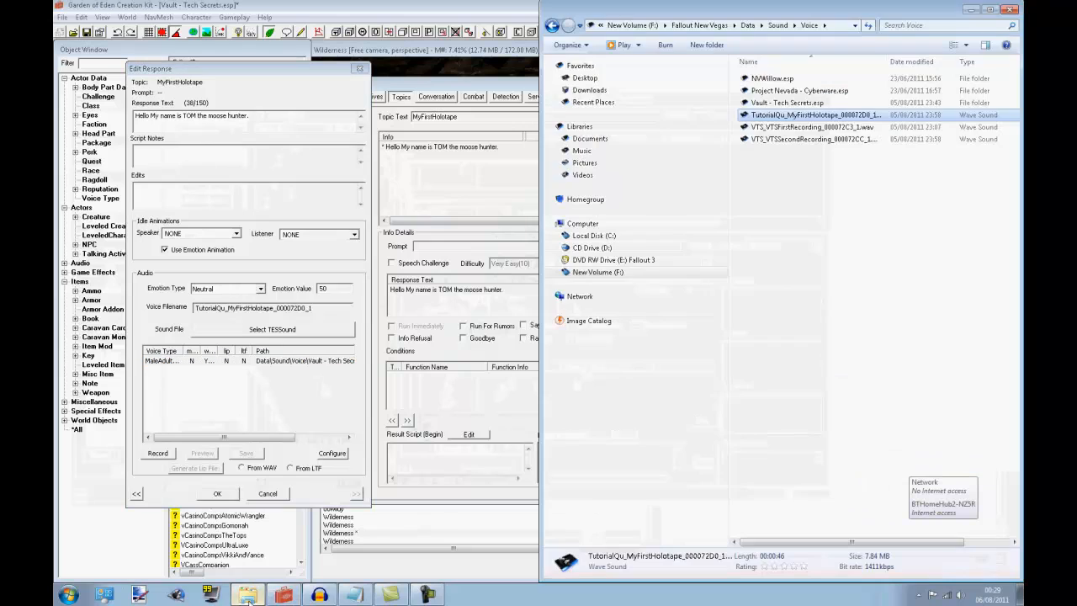
Compare the MyFirstHolotape response's voice filename with the renamed WAV in Windows Explorer's Voice folder, switching back to the response each time
left_click(973, 11)
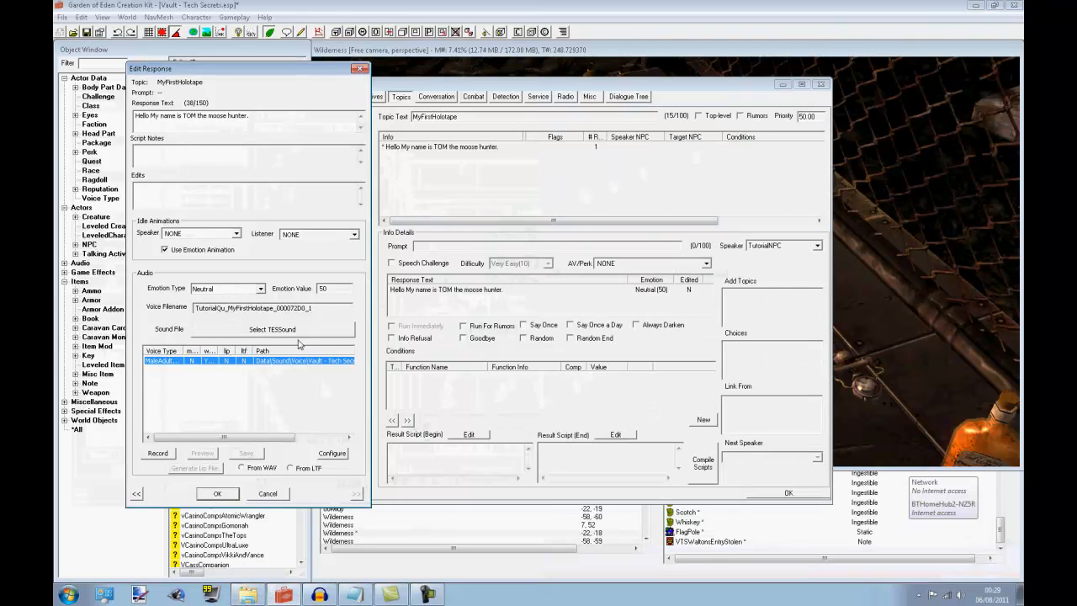
left_click(250, 592)
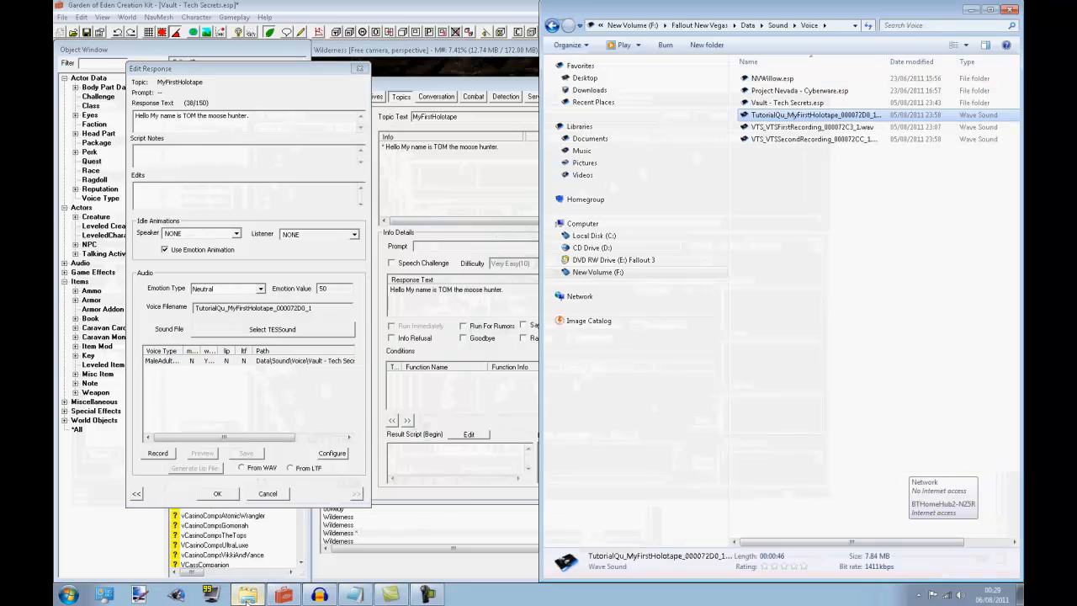
left_click(971, 9)
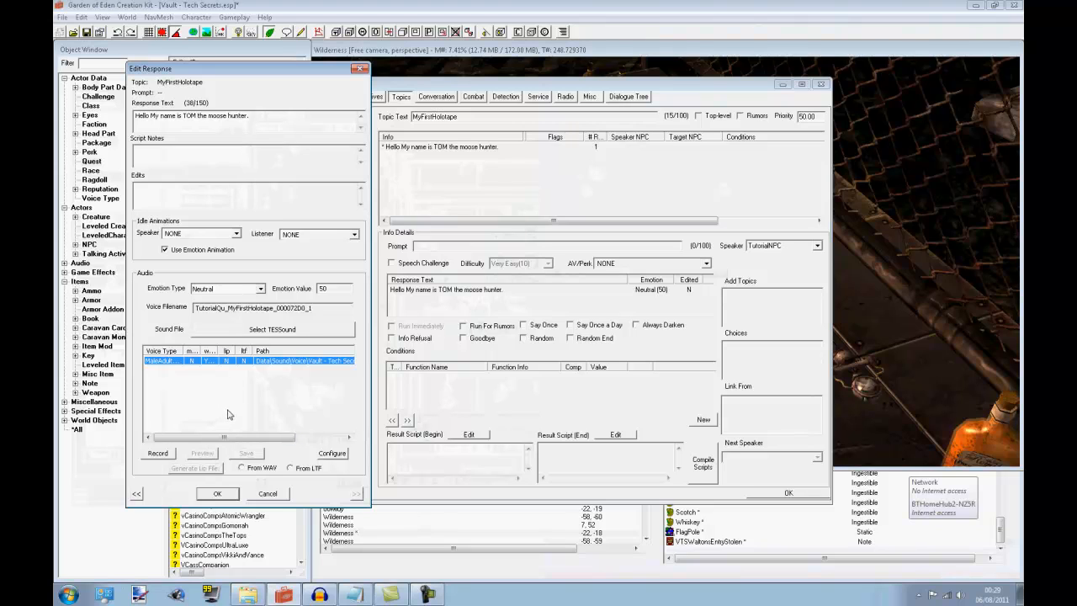
left_click(247, 594)
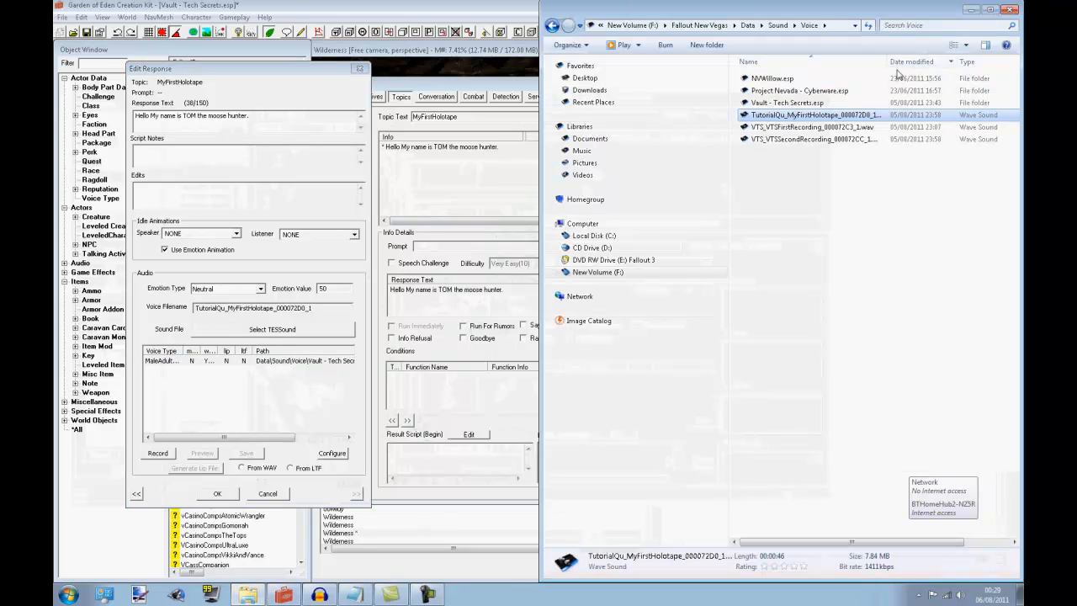
left_click(973, 11)
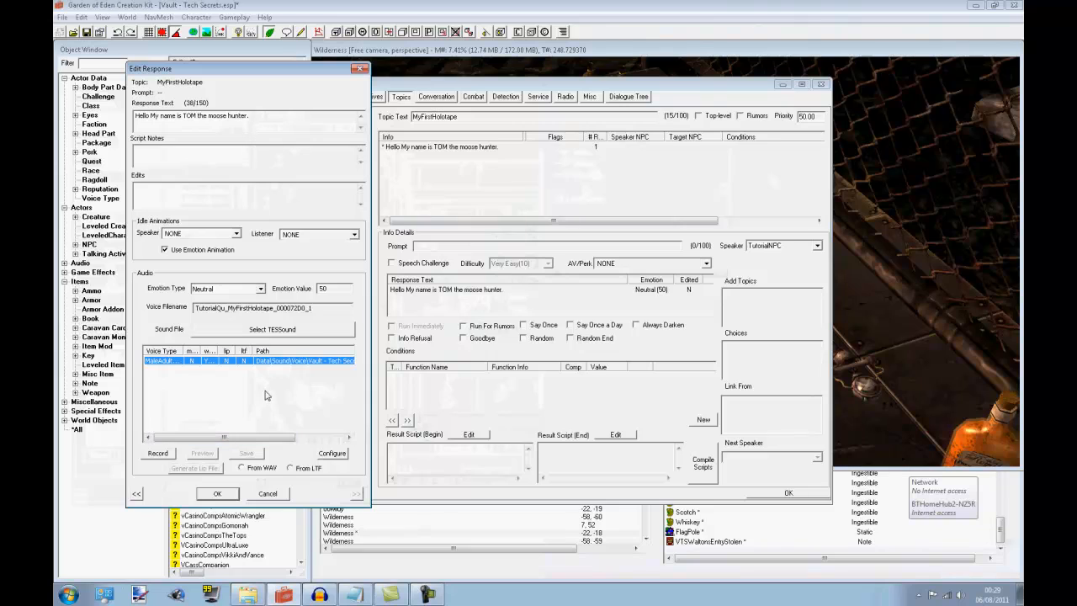
left_click(308, 307)
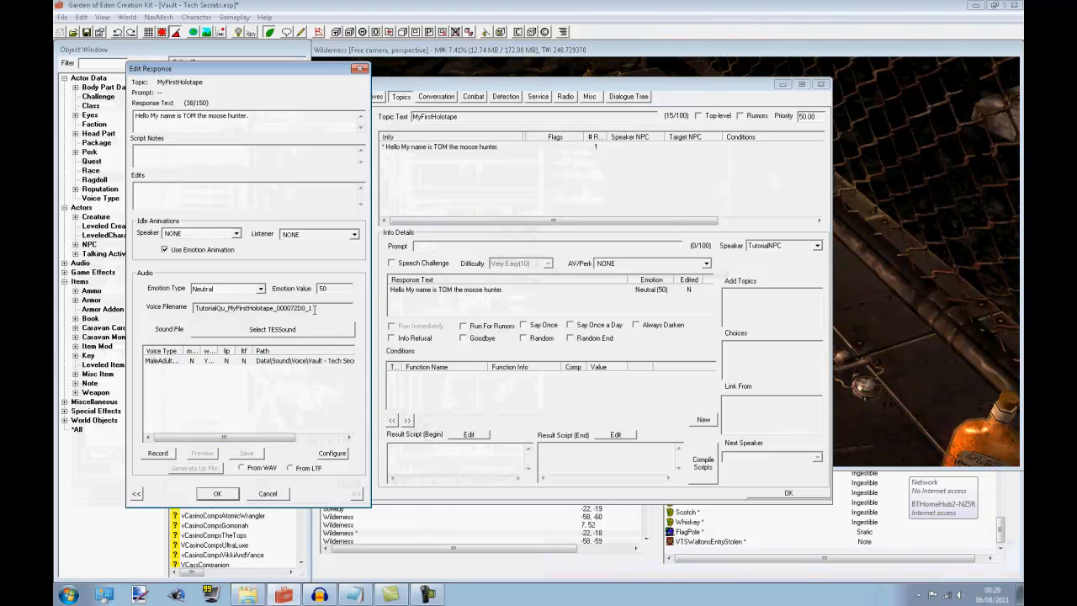
left_click_drag(314, 308, 176, 325)
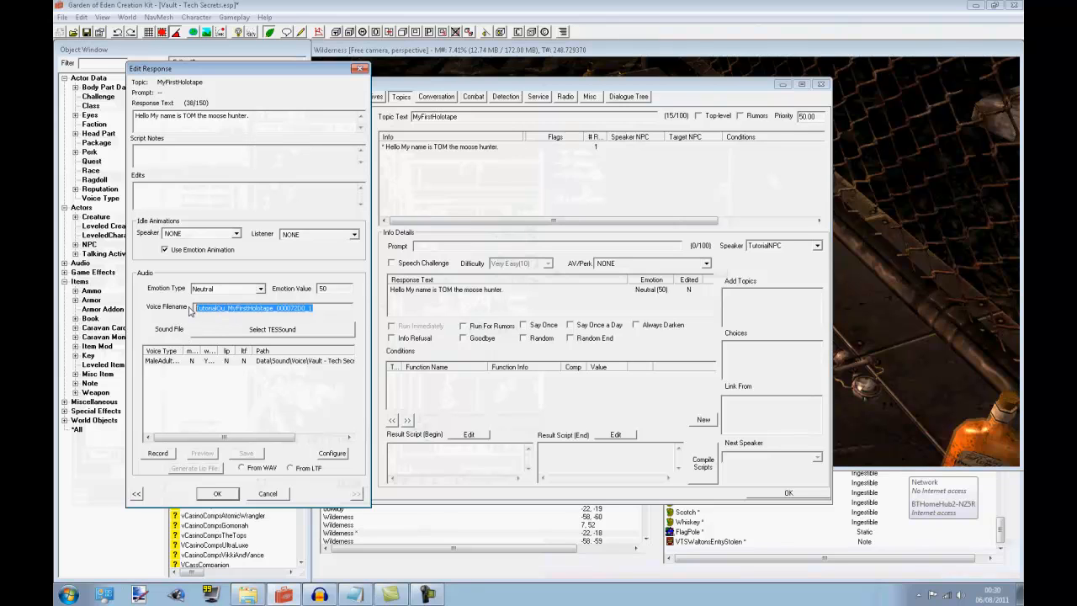
left_click(323, 307)
left_click(249, 594)
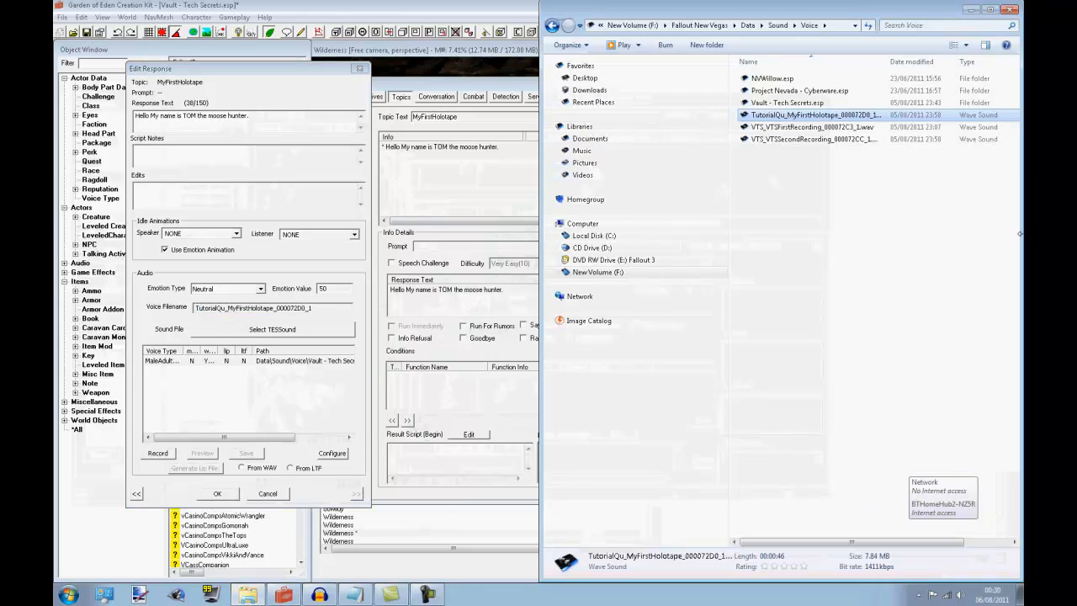
left_click(974, 9)
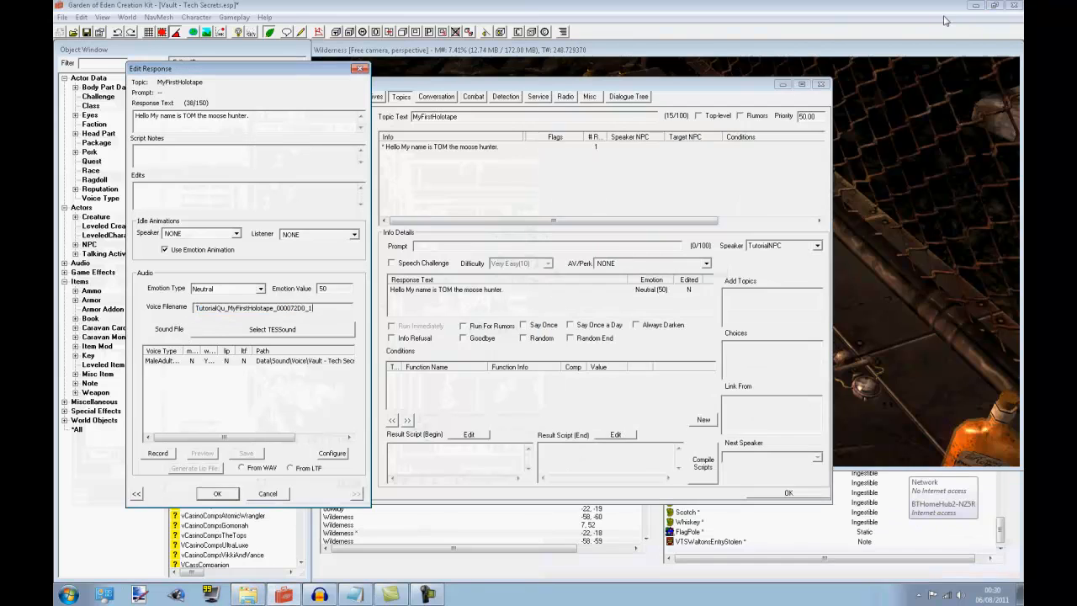
Accept the response and the TutorialQuest01 quest, and save the plugin
left_click(218, 494)
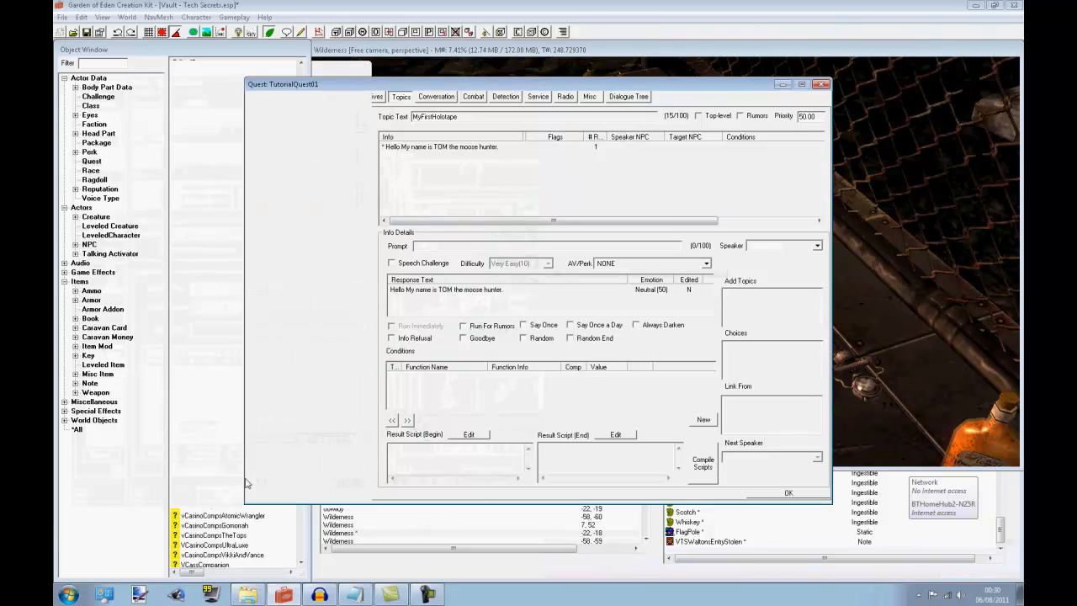
left_click(249, 595)
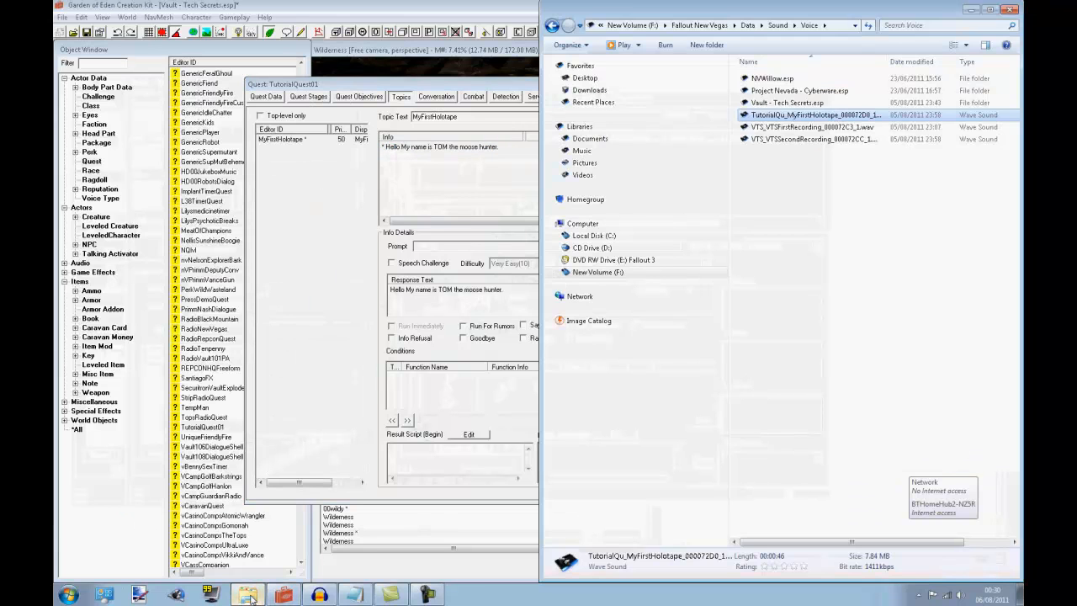
left_click(517, 221)
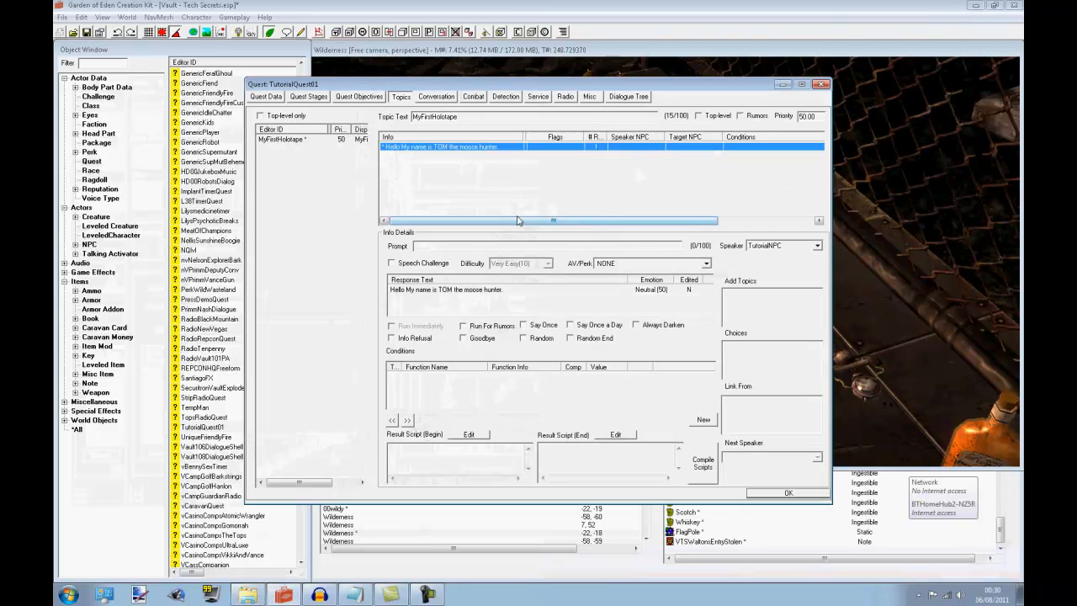
left_click(768, 496)
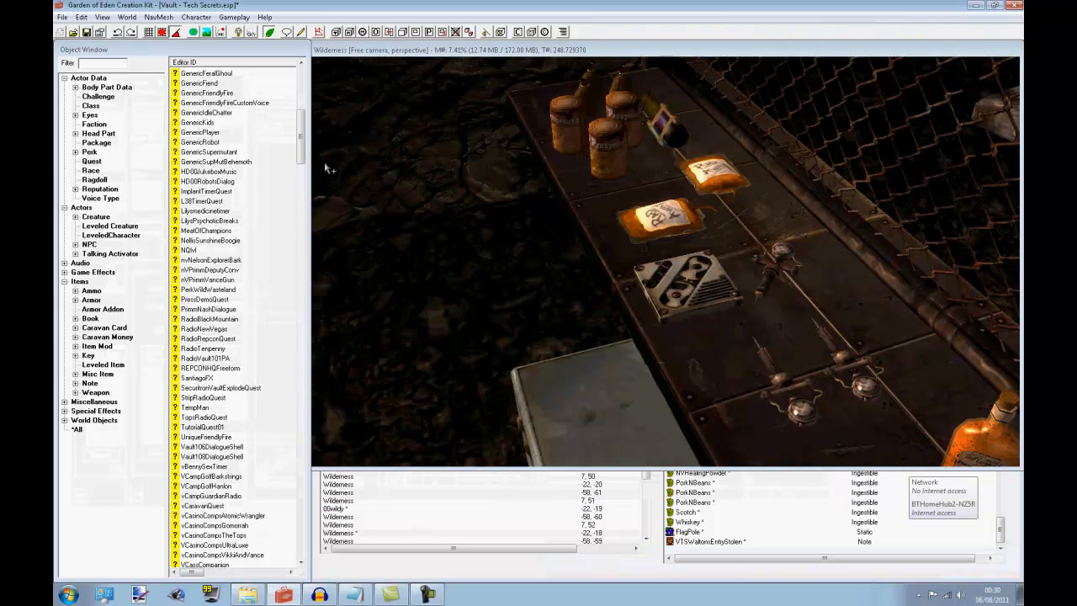
left_click(86, 33)
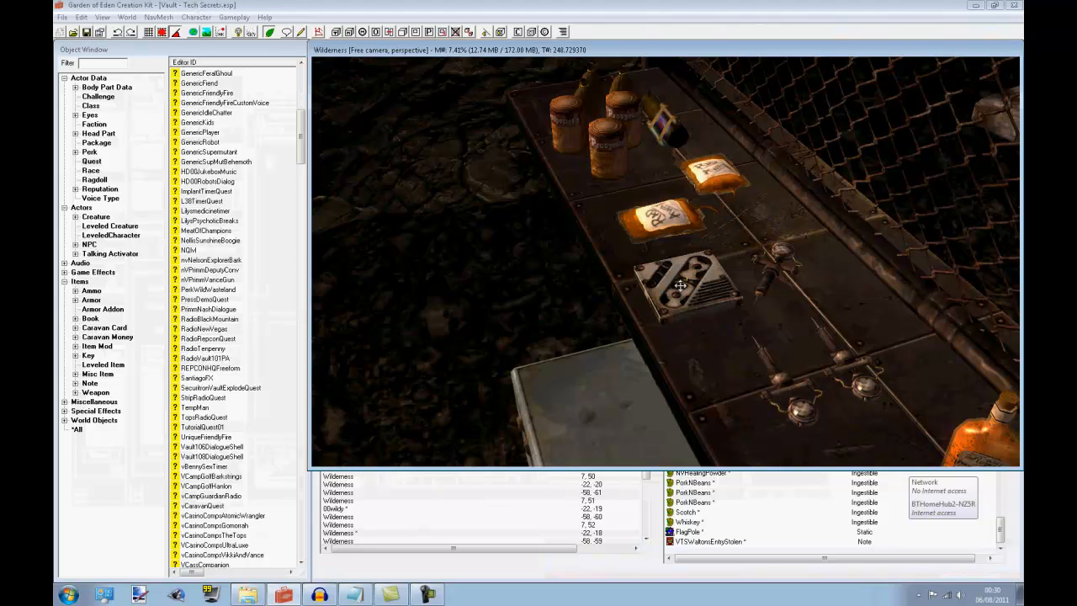
Nudge the holotape slightly on the table in the Wilderness cell, and list the Note items
left_click_drag(684, 284, 678, 275)
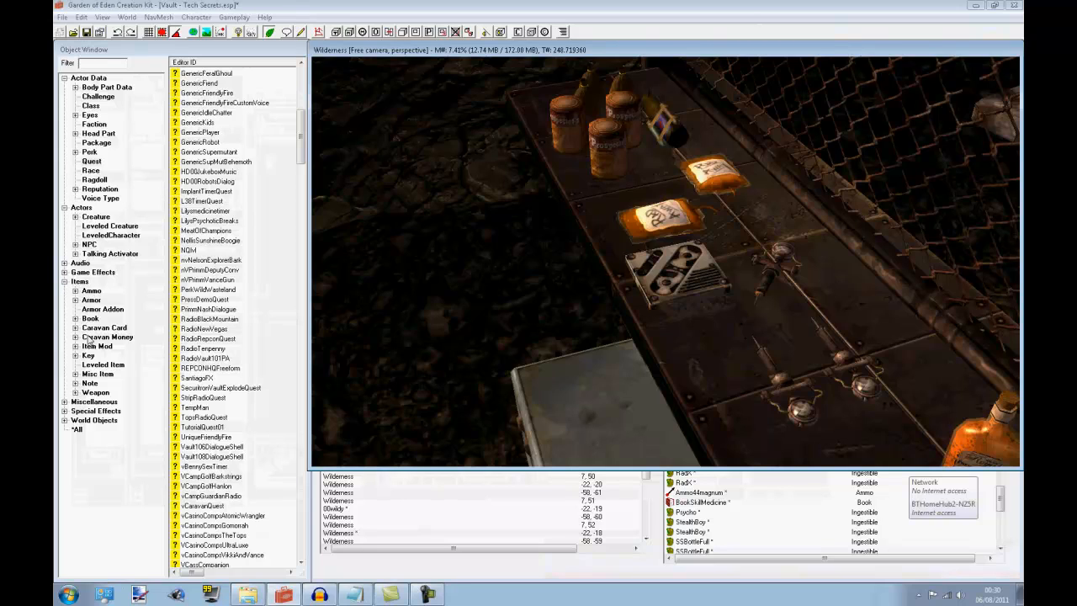
left_click(90, 383)
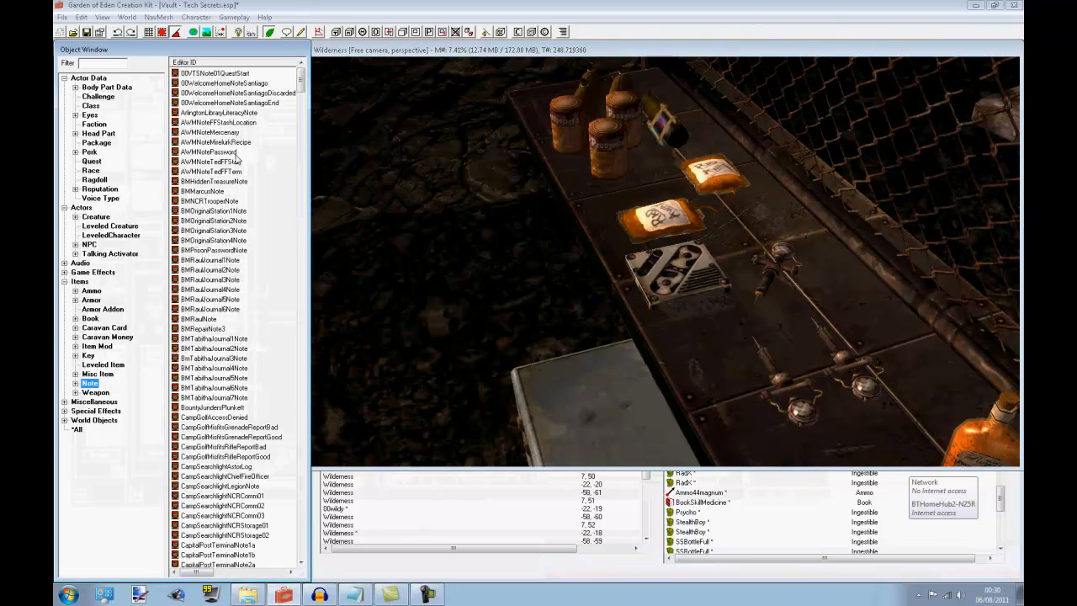
left_click(230, 103)
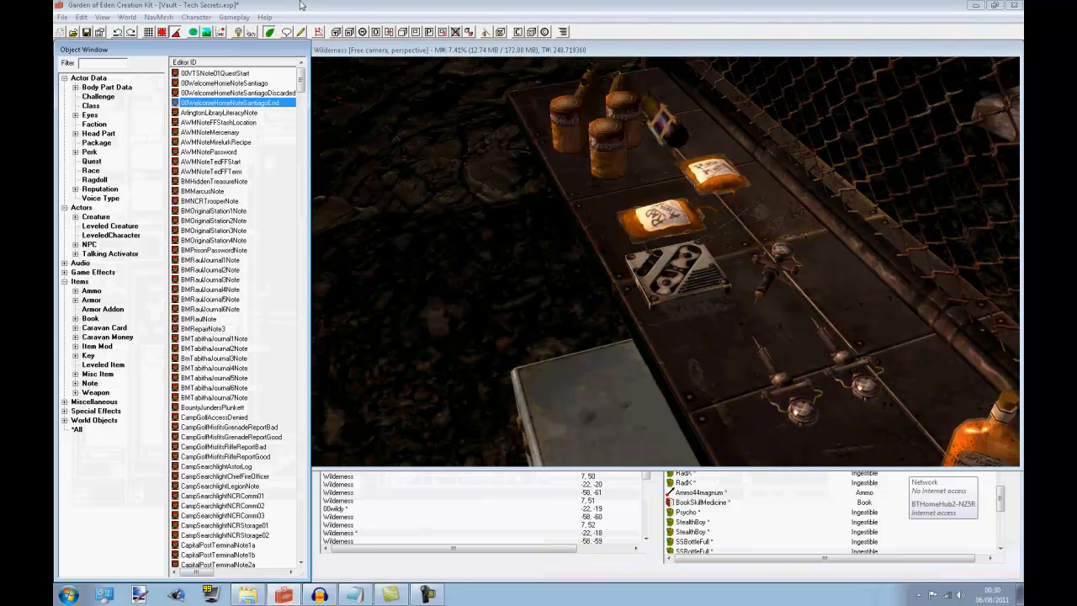
left_click(697, 271)
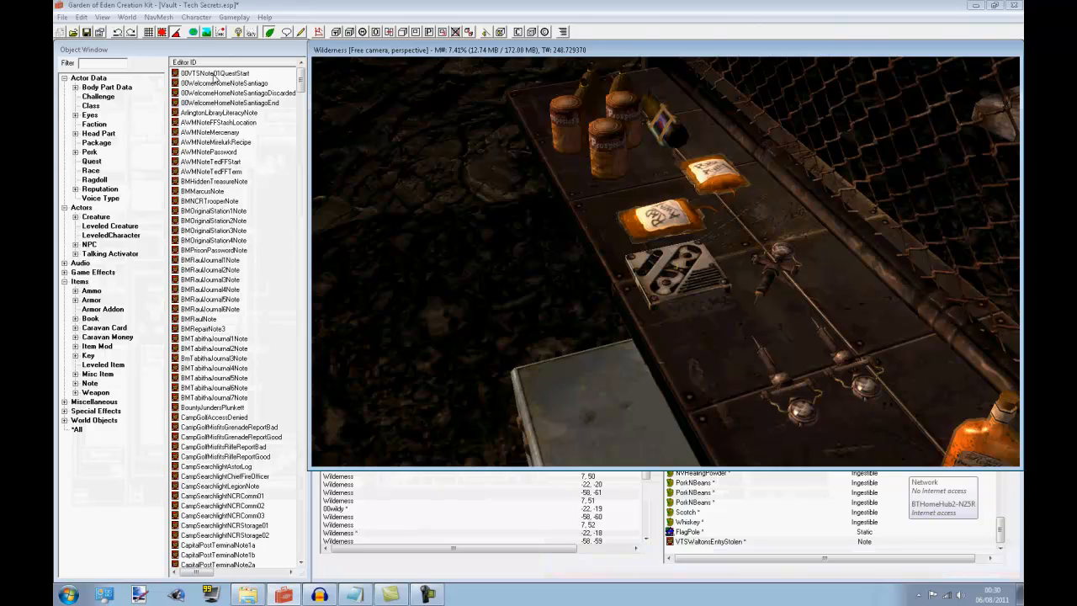
Open the 00VTSNote01QuestStart note and change its ID to TutorialNote
double_click(214, 74)
left_click(502, 152)
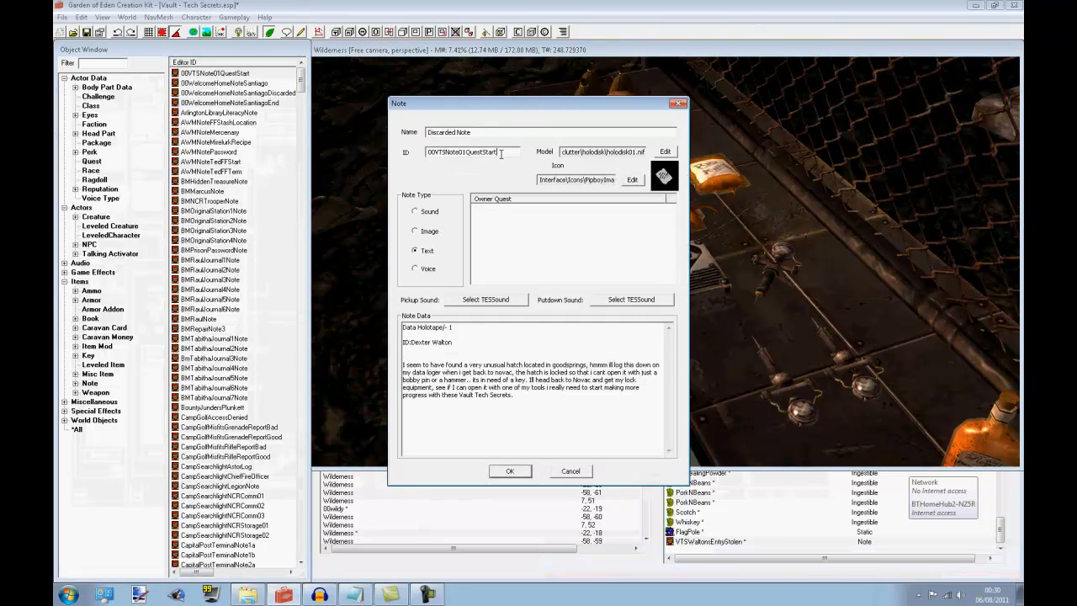
left_click_drag(501, 152, 371, 189)
type("TutorialNote")
left_click(449, 327)
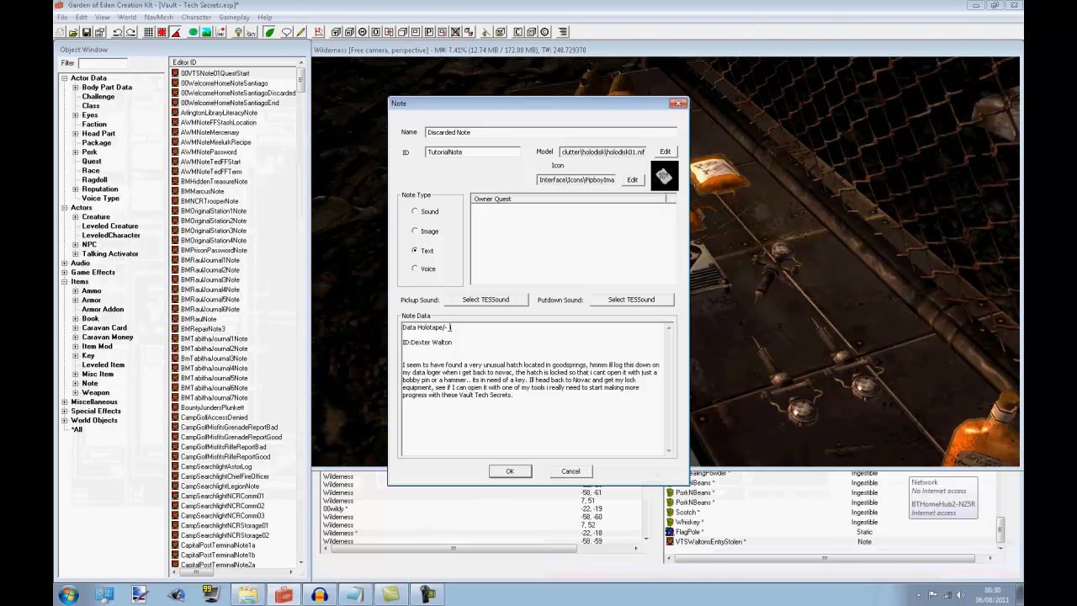
left_click(488, 153)
Name the note Tutorial Note and set its note type to Voice
left_click_drag(486, 131, 284, 140)
type("Tutorial Note")
left_click(426, 270)
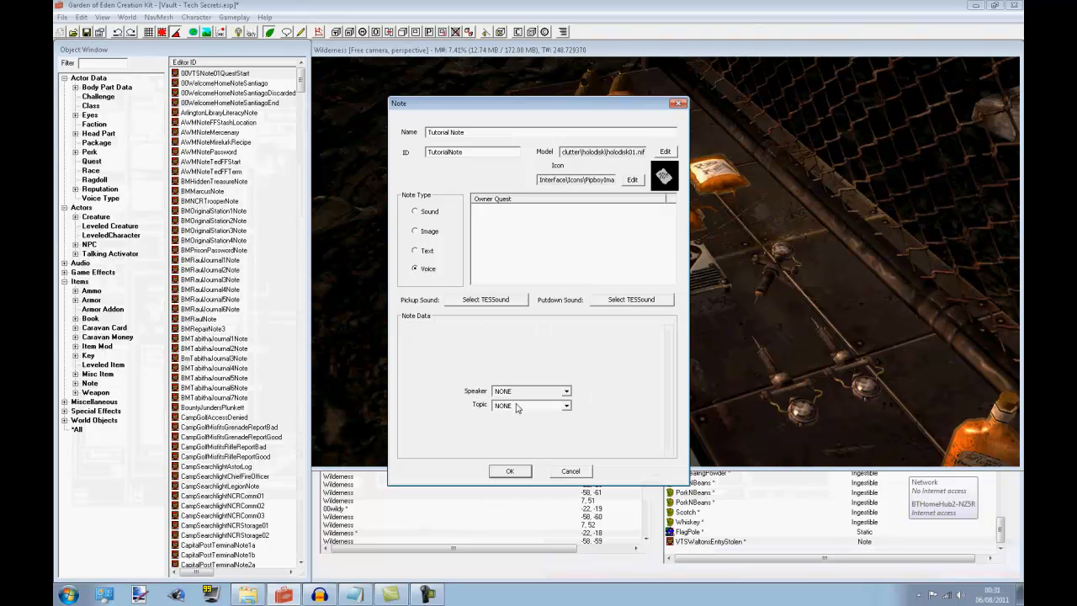
Set the voice note's speaker to TutorialNPC
left_click(567, 392)
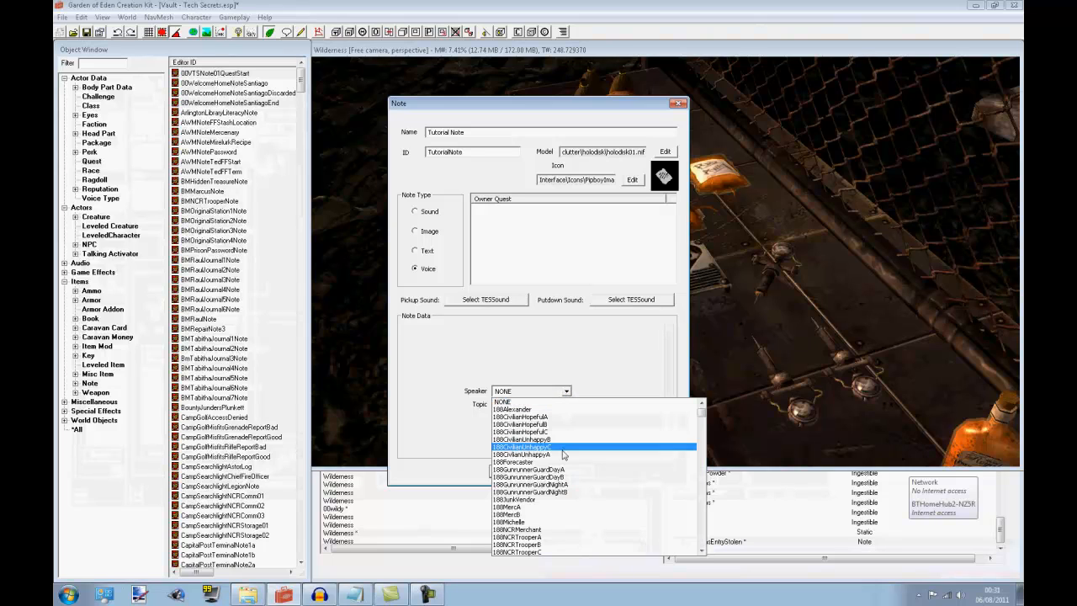
type("vts")
scroll(582, 513, "down", 1)
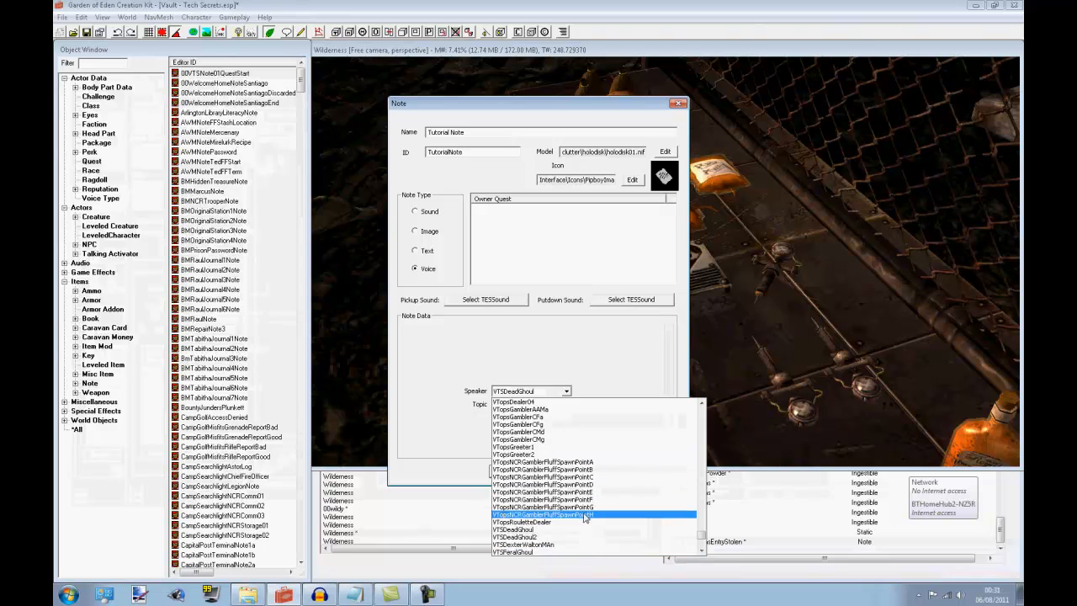
scroll(579, 530, "down", 1)
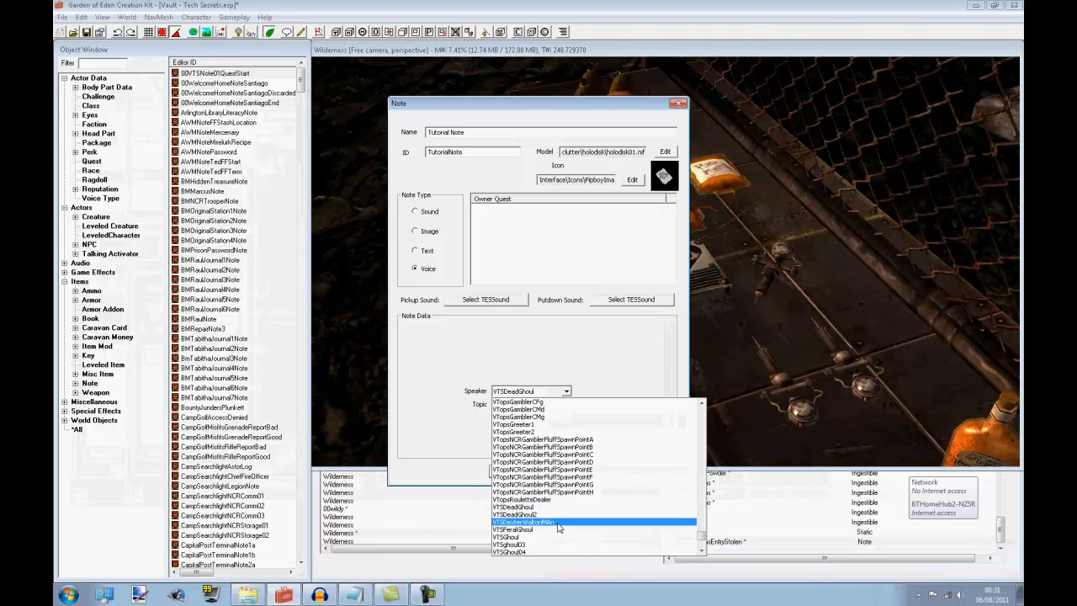
key("t")
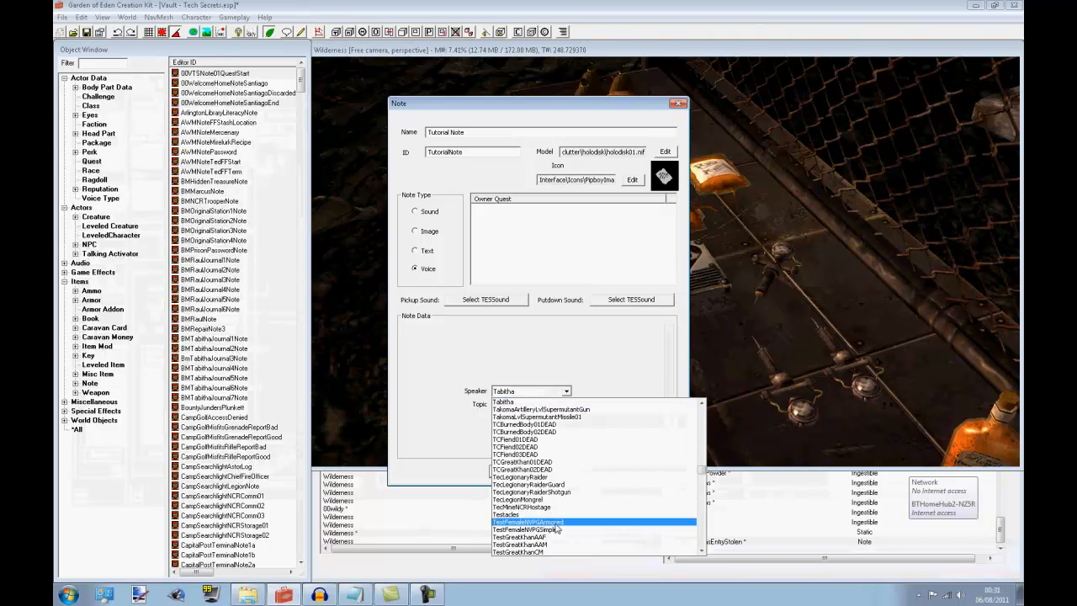
scroll(556, 528, "down", 6)
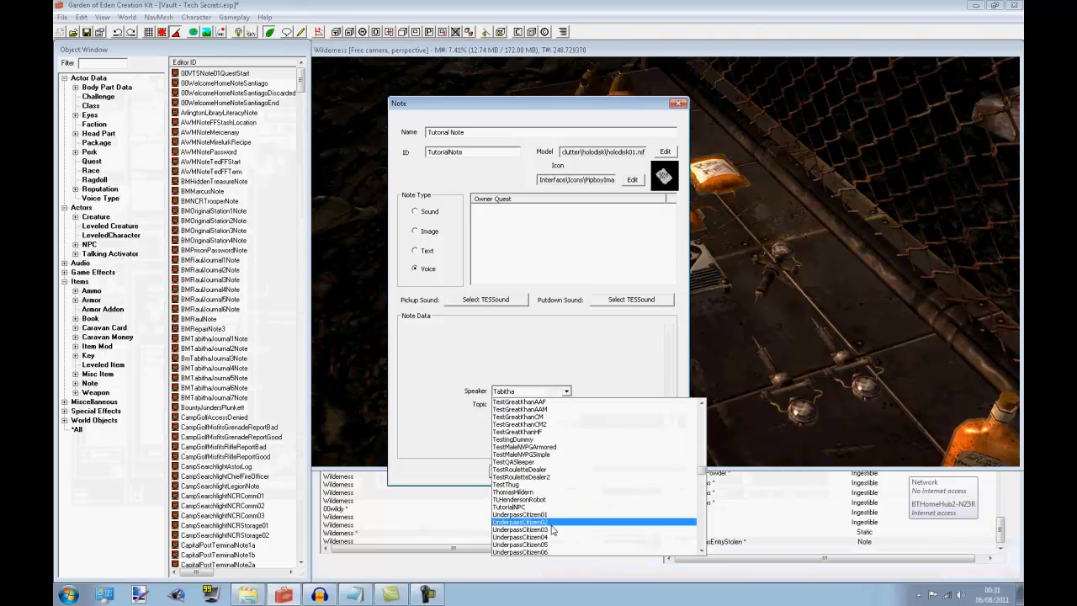
left_click(537, 507)
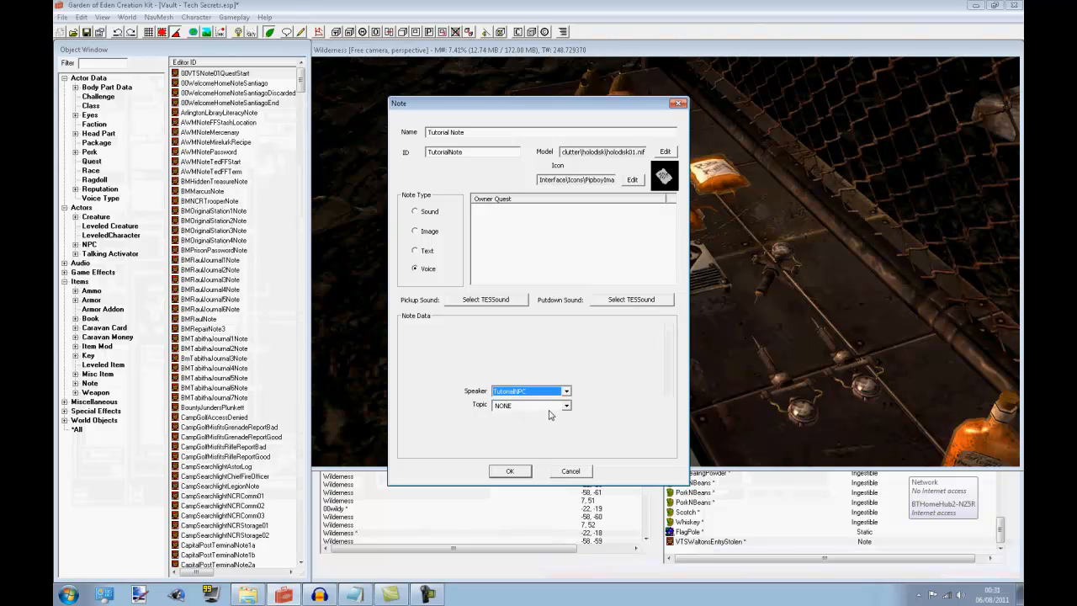
Search the note's available topics under T for the tutorial topic
left_click(540, 407)
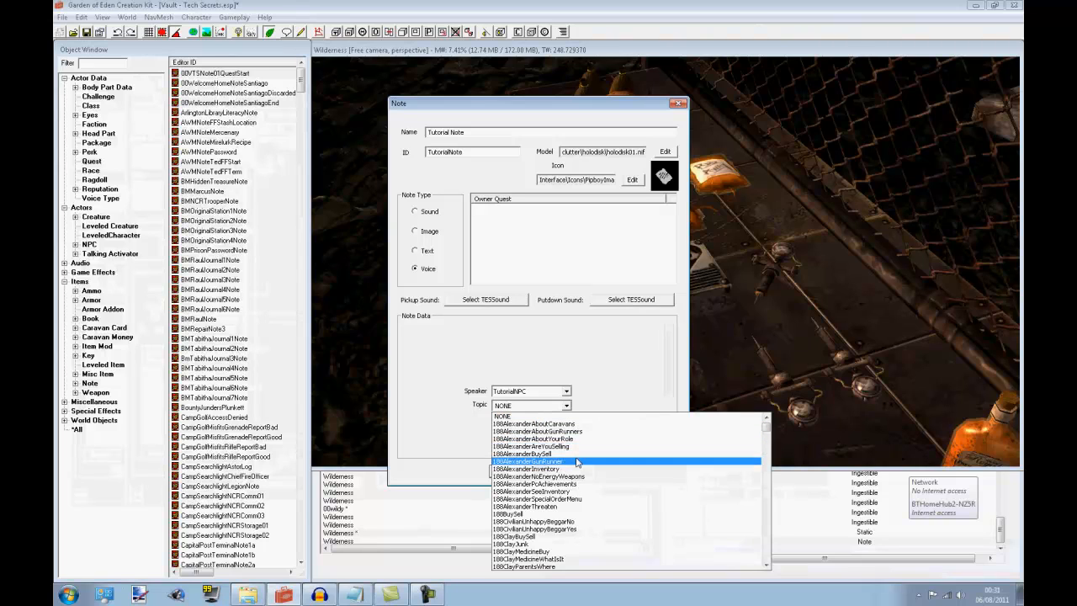
key("t")
scroll(577, 462, "down", 7)
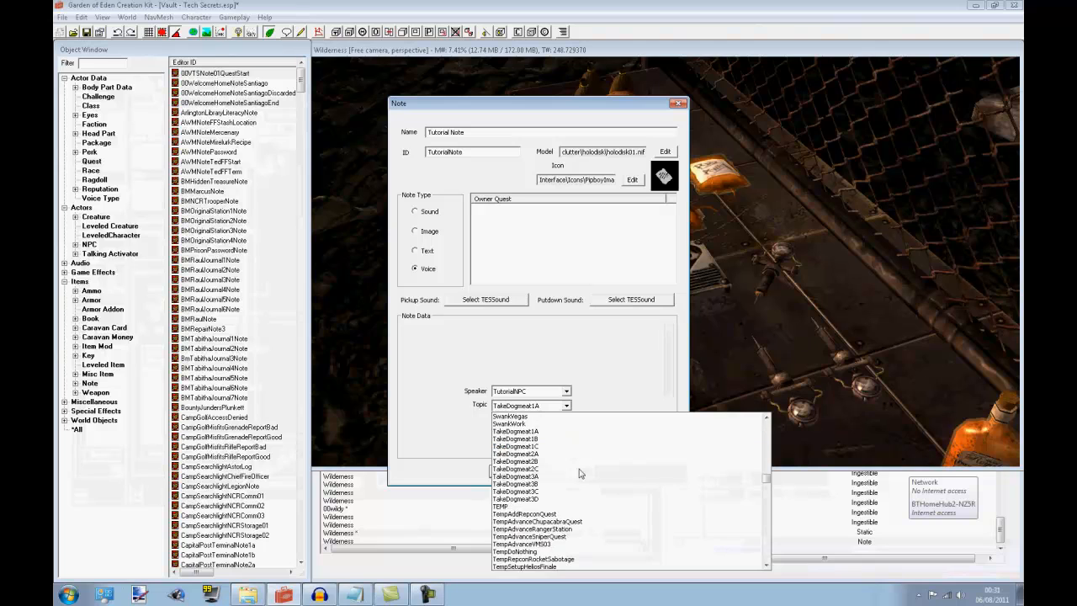
scroll(582, 485, "down", 12)
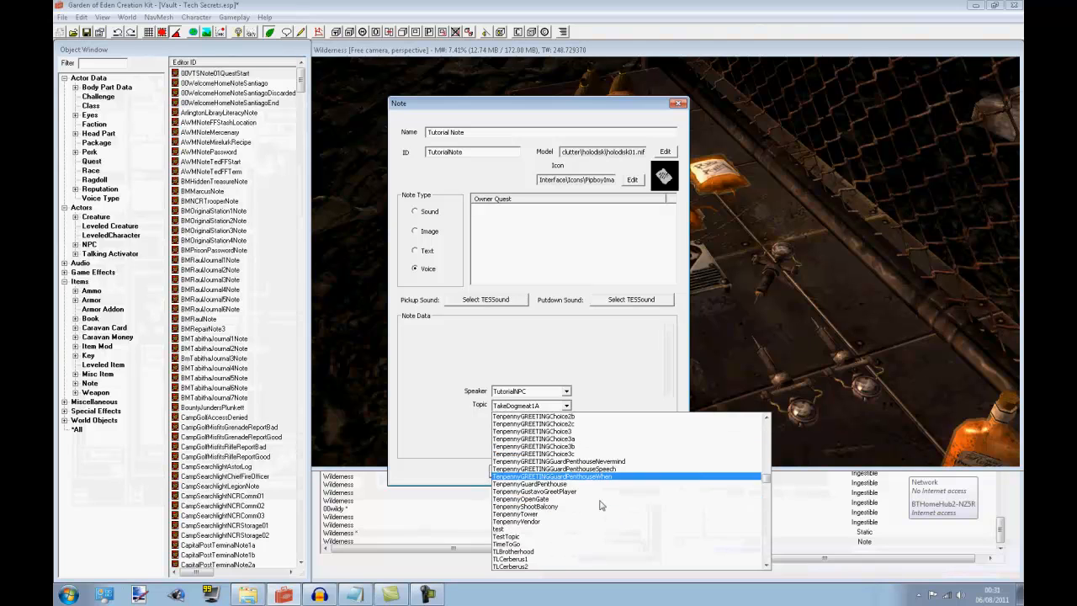
scroll(594, 518, "down", 8)
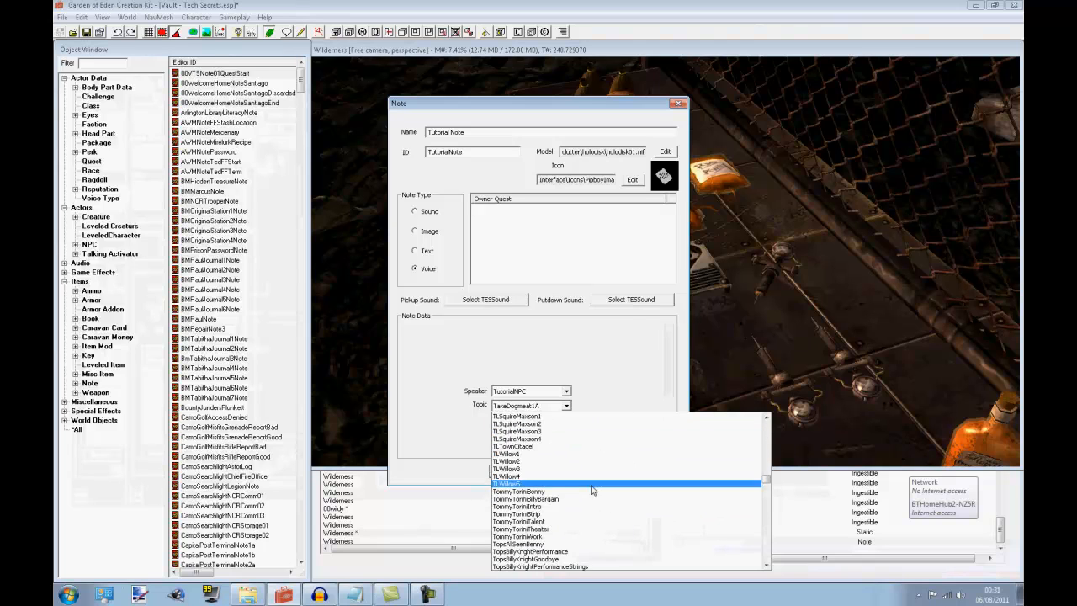
scroll(585, 467, "down", 8)
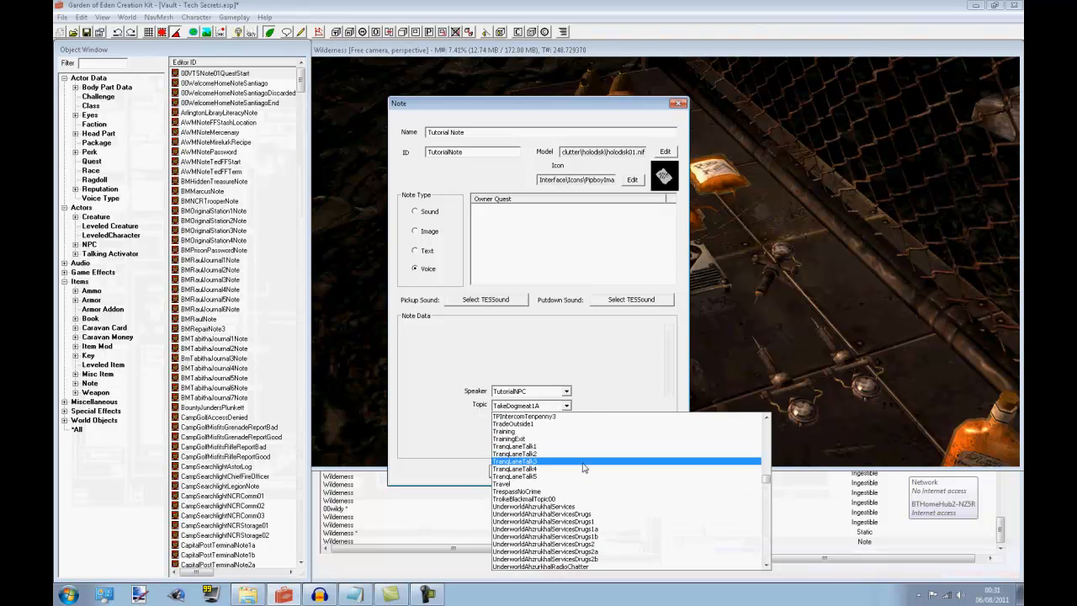
left_click(448, 363)
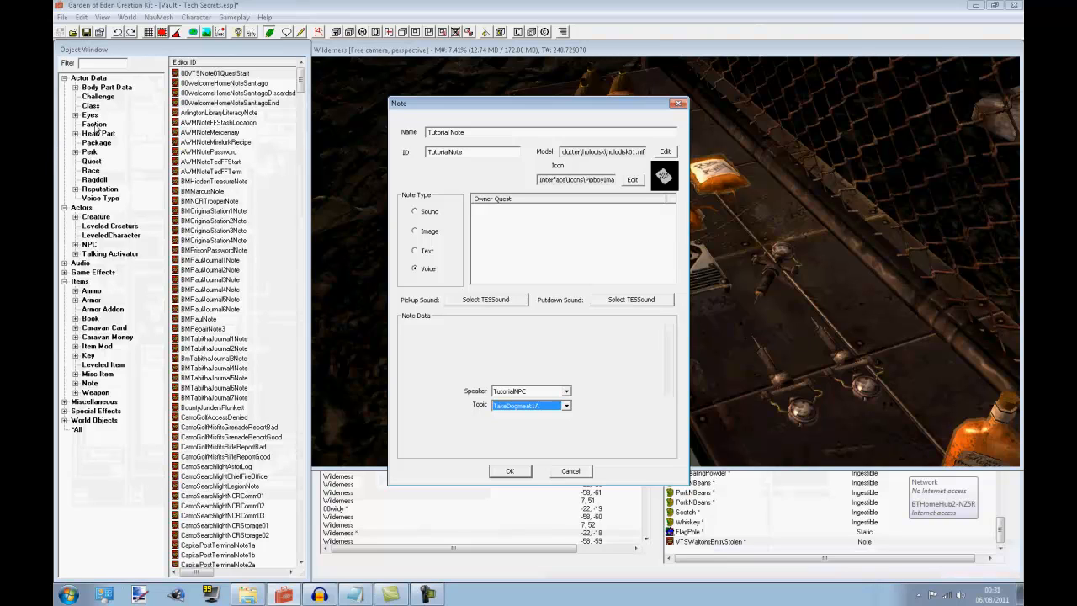
Check the topics of TutorialQuest01 for the ID of its holotape topic, and close the quest
left_click_drag(416, 103, 420, 140)
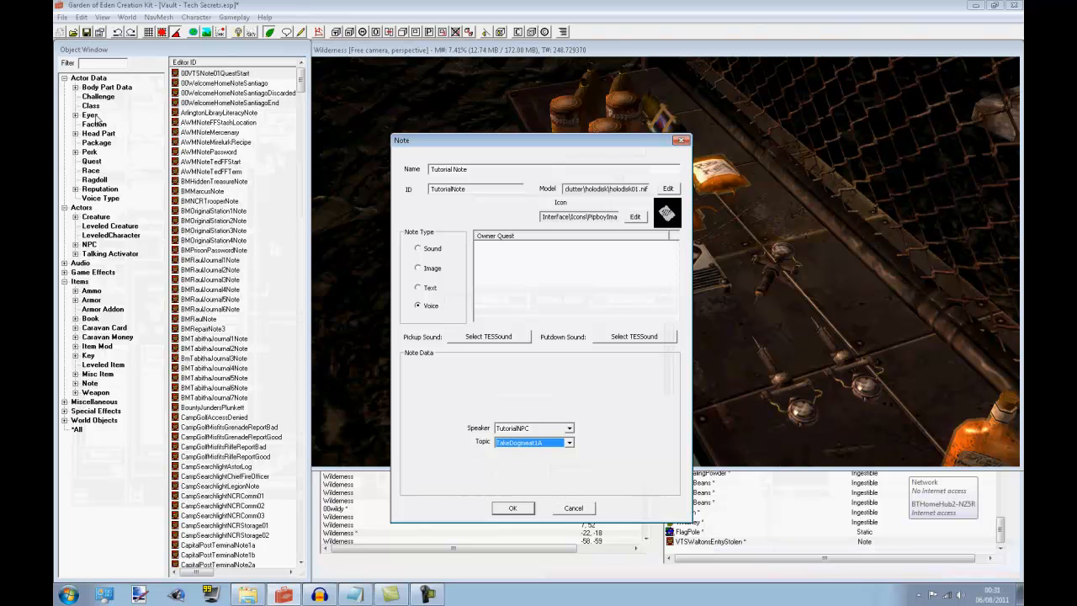
left_click(91, 160)
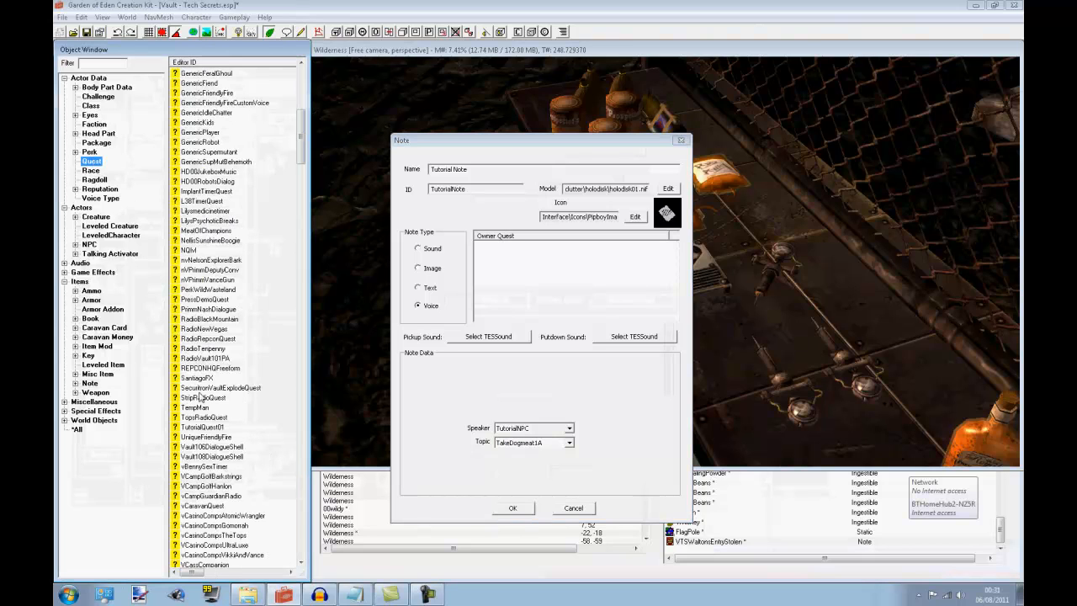
double_click(202, 426)
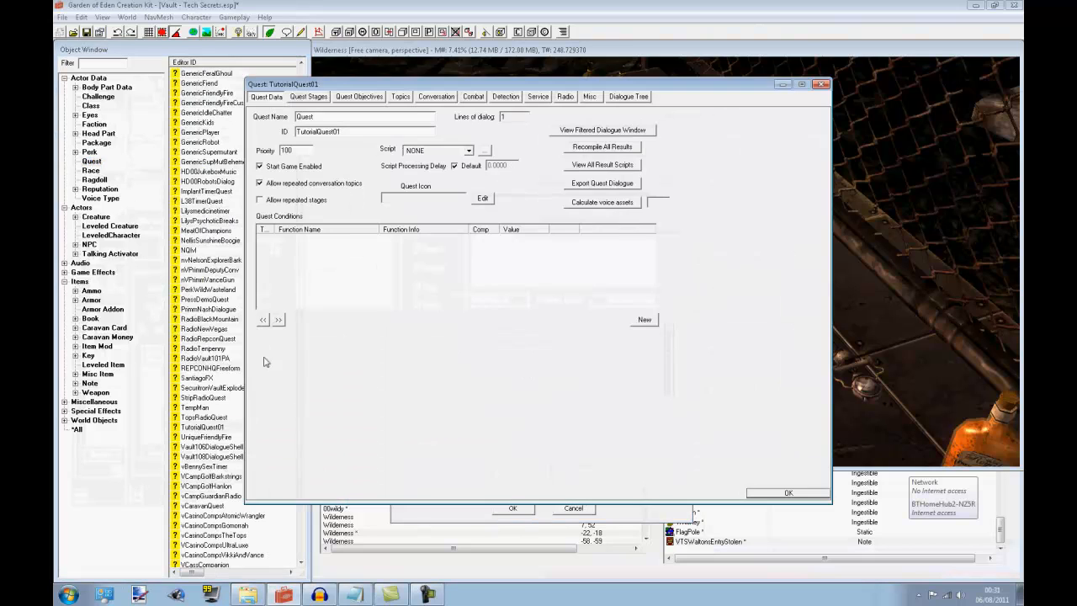
left_click(400, 93)
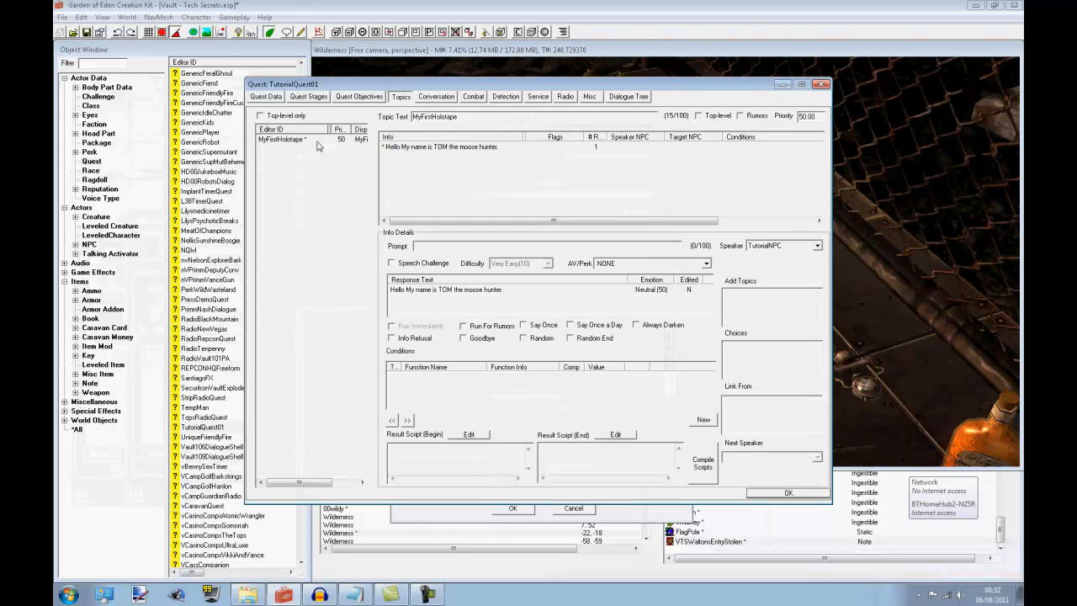
left_click(304, 143)
left_click(806, 494)
Set the voice note's topic to MyFirstHolotape and save the note as a new form
left_click(538, 442)
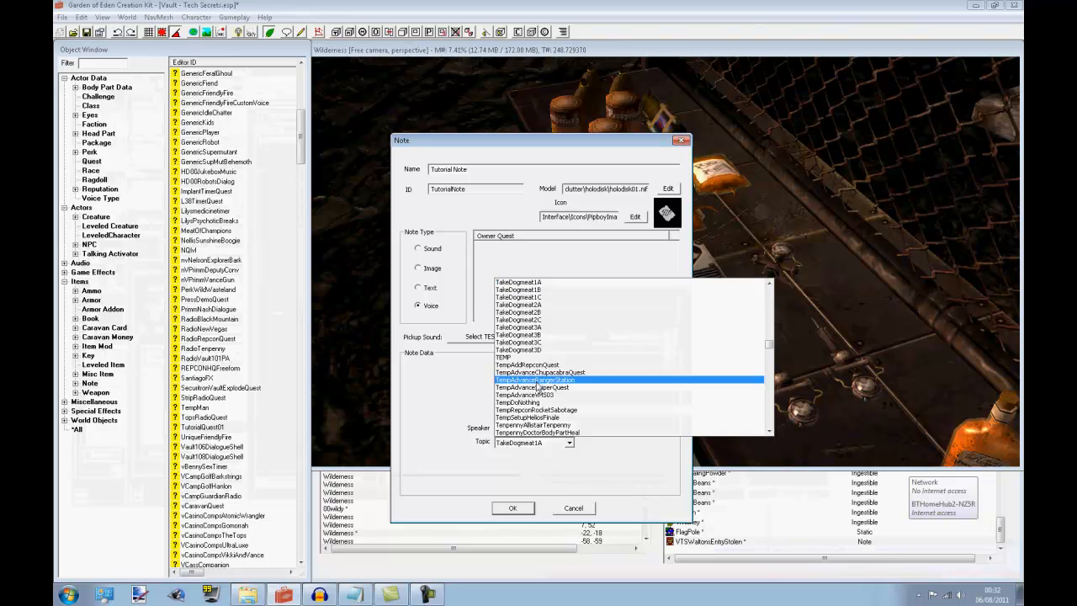
type("my")
left_click(519, 432)
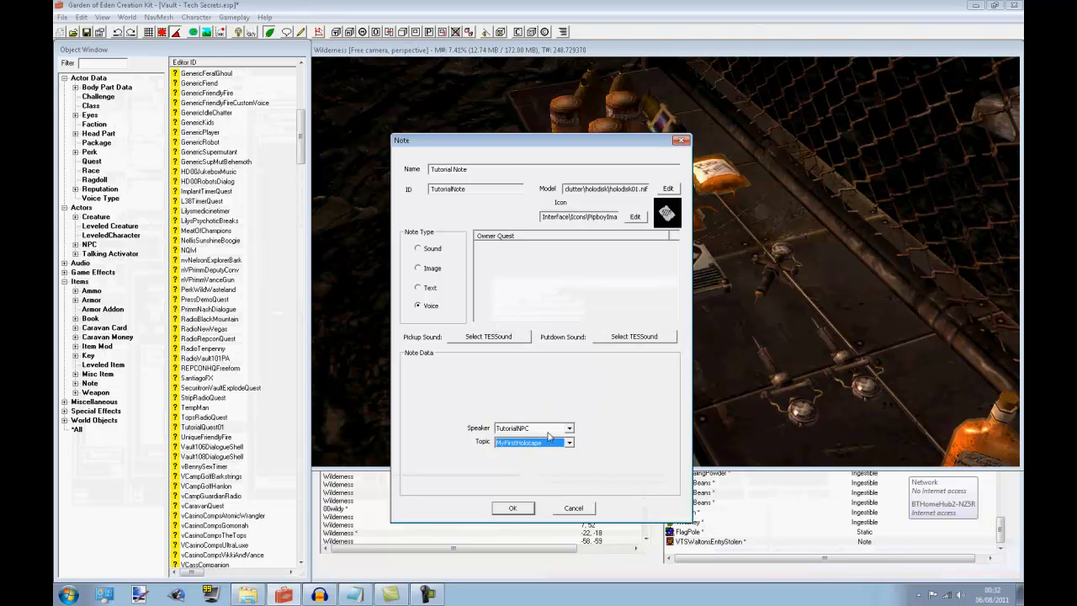
left_click(513, 507)
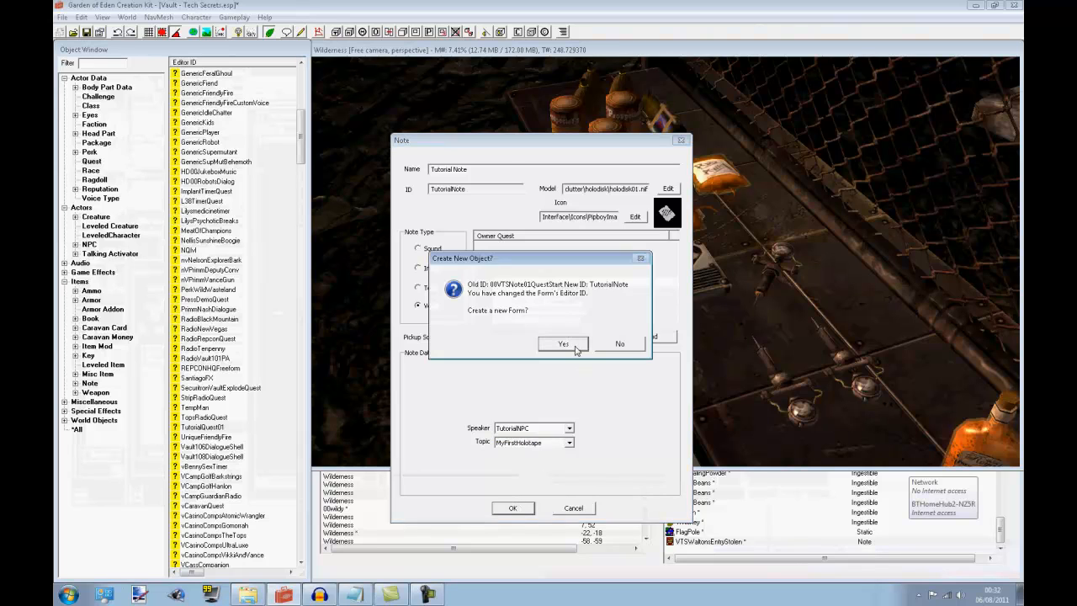
left_click(573, 345)
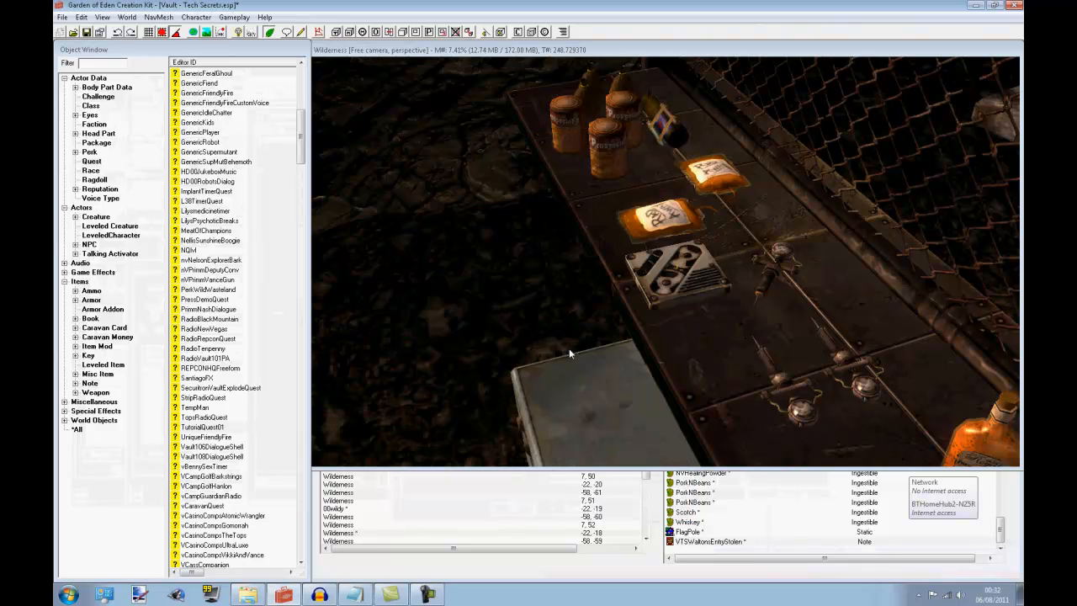
Find TutorialNote among the notes and place it on the bench beside the existing holotape
left_click(89, 382)
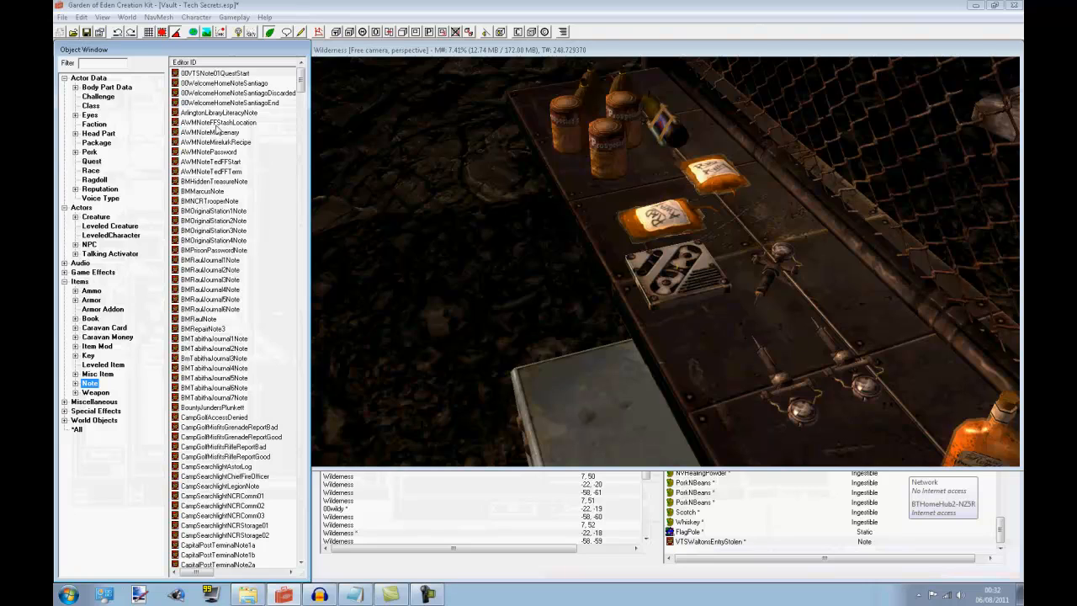
left_click(227, 202)
key("t")
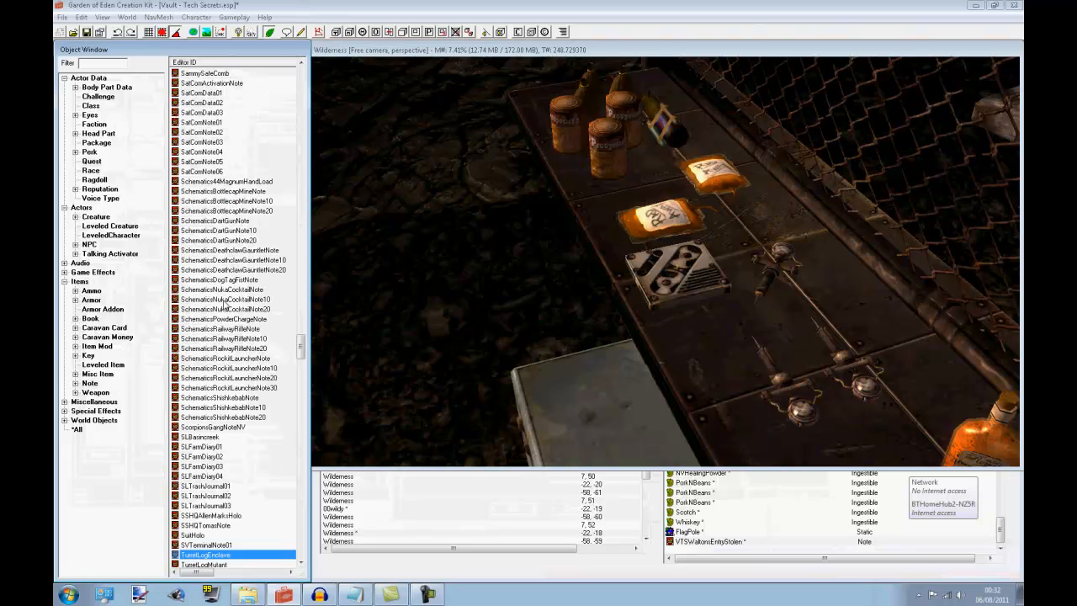
scroll(224, 304, "down", 6)
left_click(207, 428)
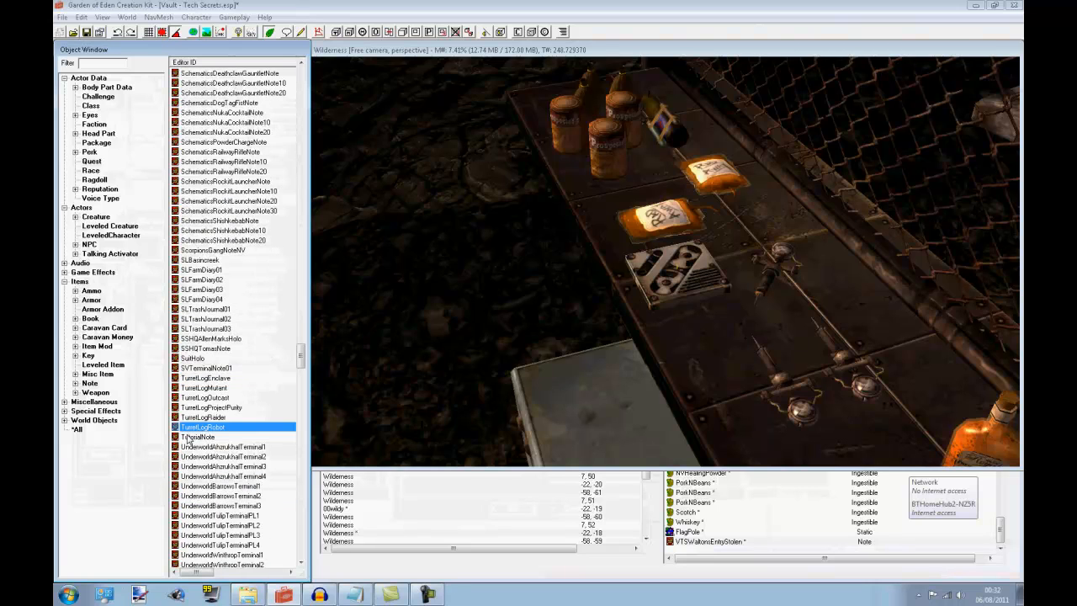
left_click_drag(186, 436, 712, 427)
middle_click_drag(717, 404, 759, 340, "shift")
left_click(825, 384)
left_click_drag(821, 383, 883, 430)
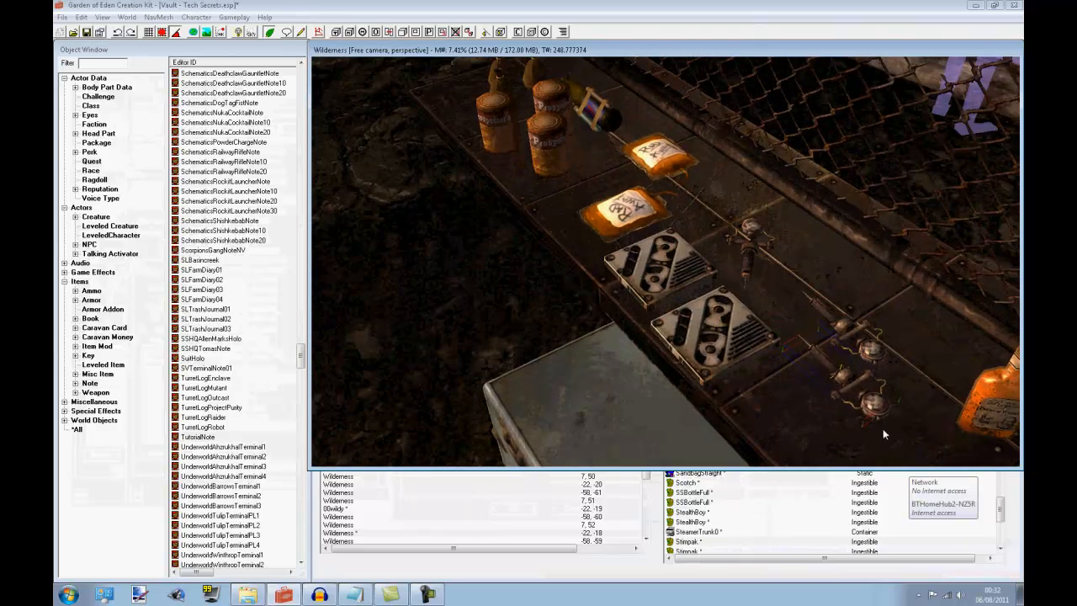
Rotate the newly placed holotape so it lies at an angle next to the other one on the bench
left_click(734, 347)
middle_click_drag(620, 347, 715, 344, "shift")
right_click_drag(723, 319, 660, 338)
left_click(659, 338)
left_click_drag(734, 295, 750, 294)
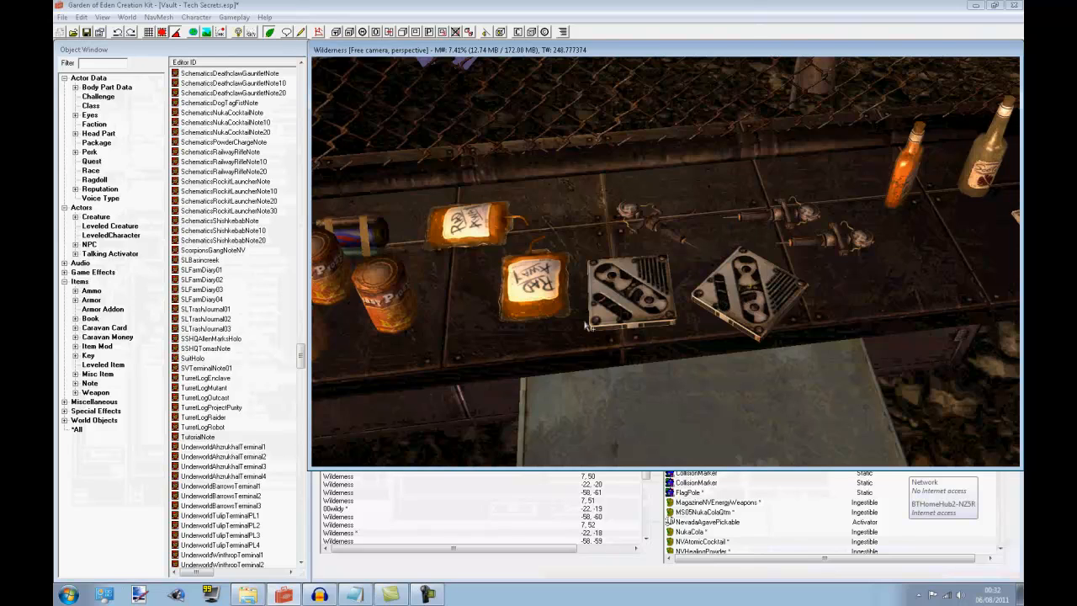
Switch to Audacity and look over the start of the recorded voice track
left_click(320, 594)
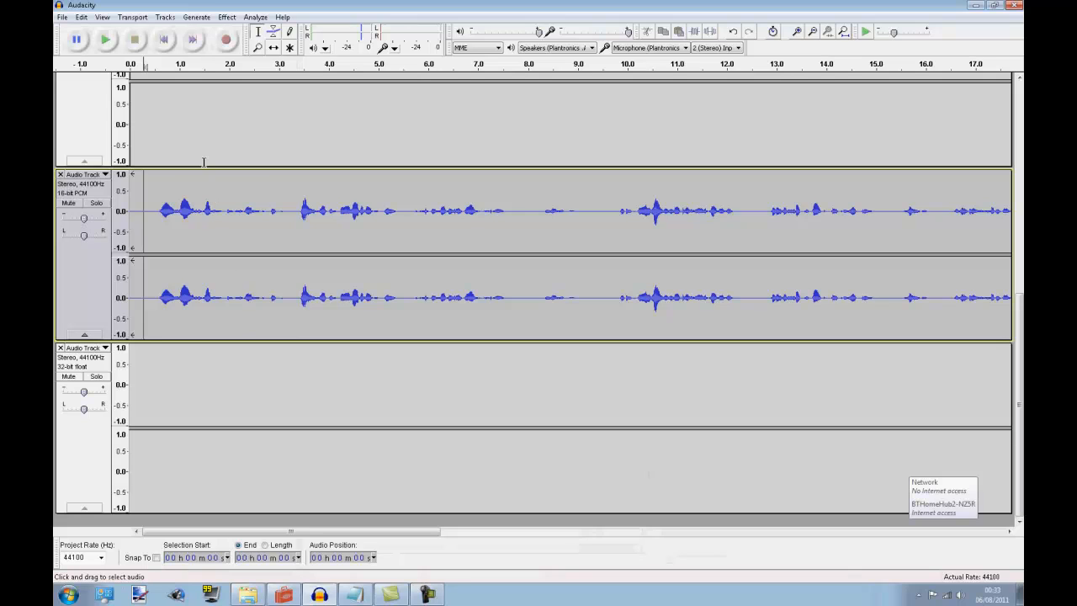
left_click(156, 200)
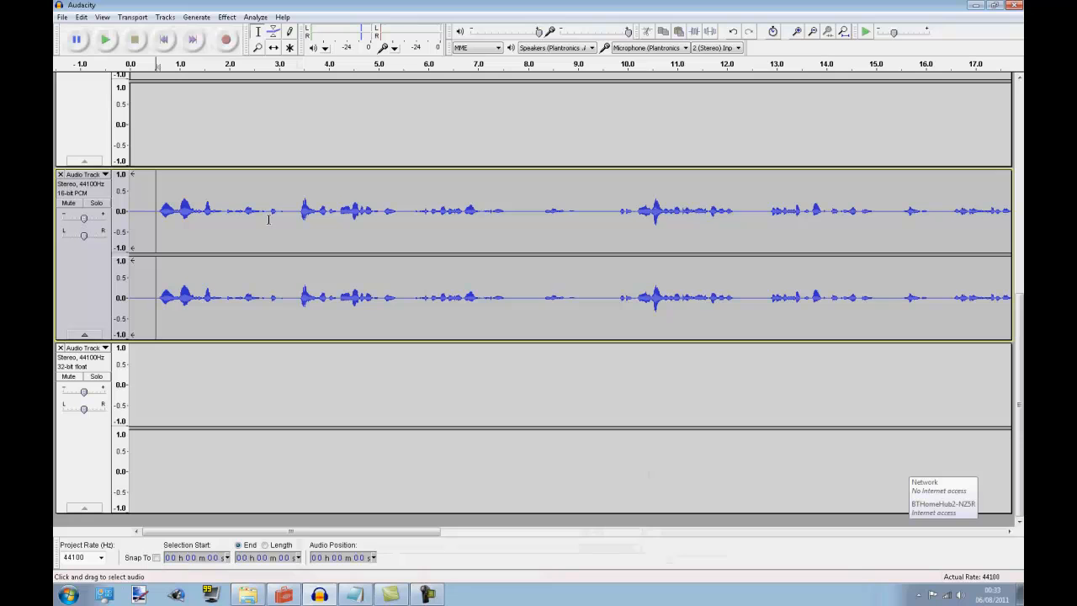
left_click(976, 5)
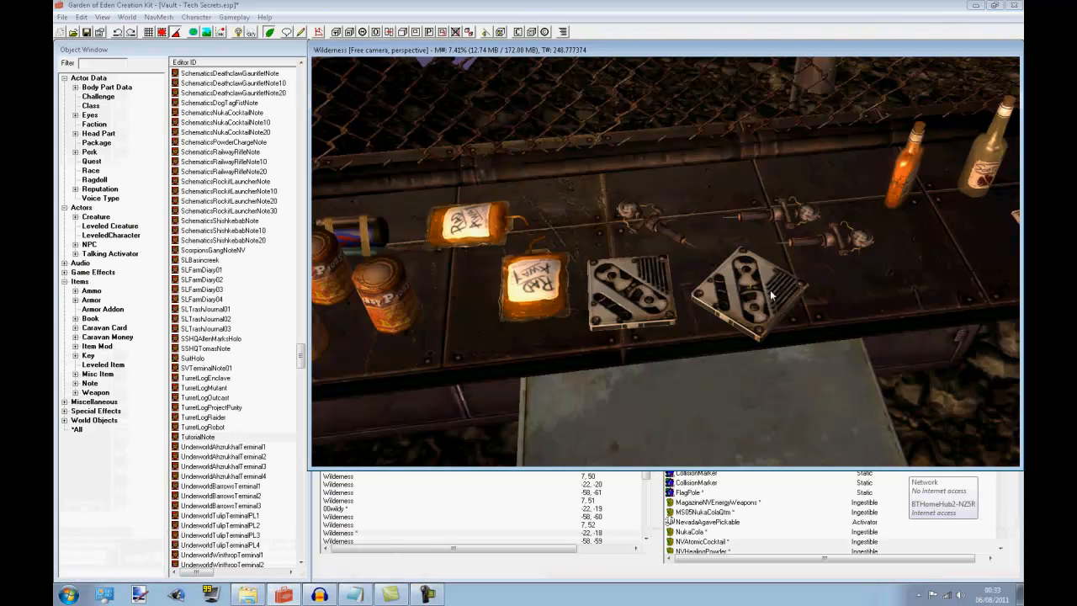
Examine the holotape WAV files in the Fallout New Vegas Data\Sound\Voice folder alongside the Audacity recording
left_click(232, 603)
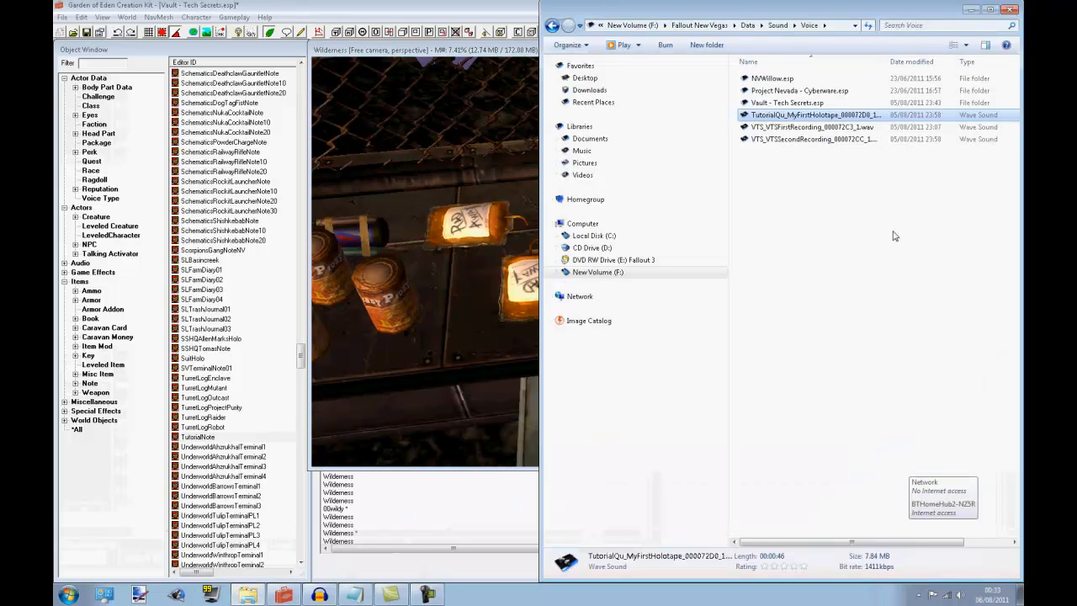
left_click(816, 128)
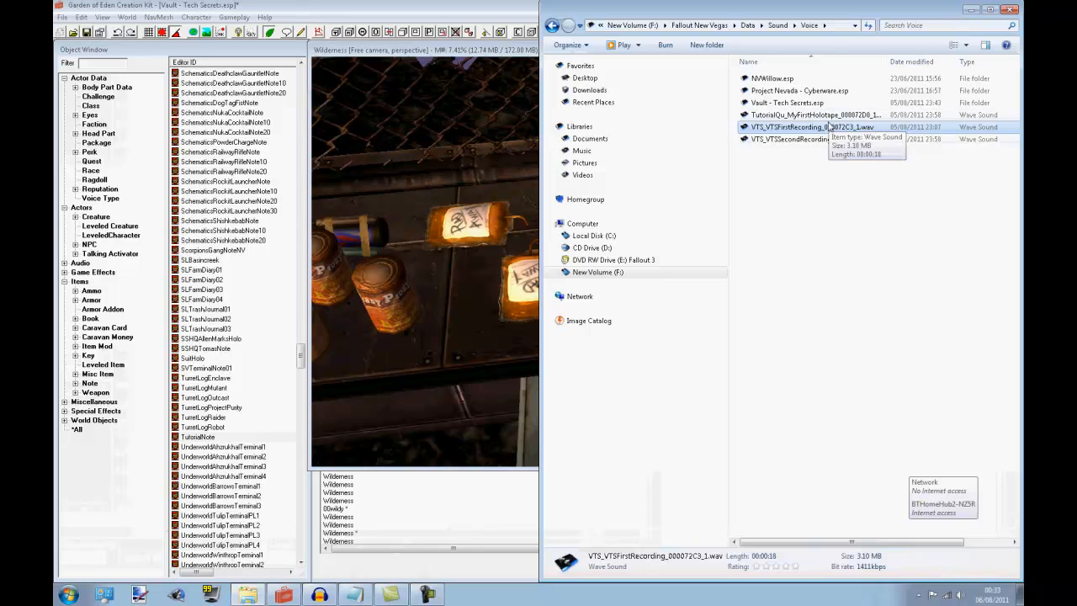
left_click(972, 10)
left_click(974, 7)
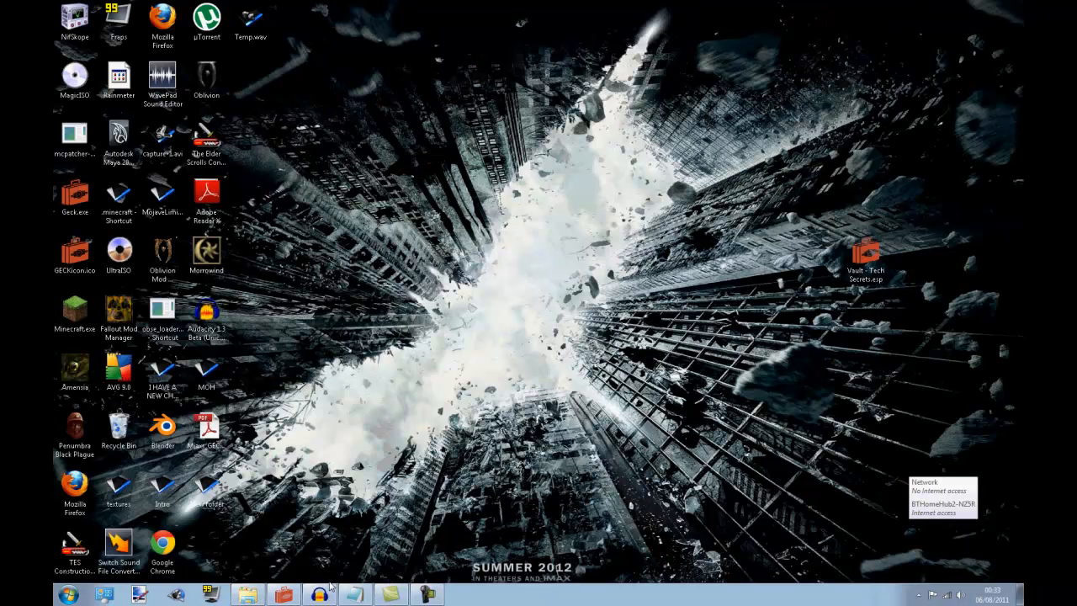
left_click(252, 596)
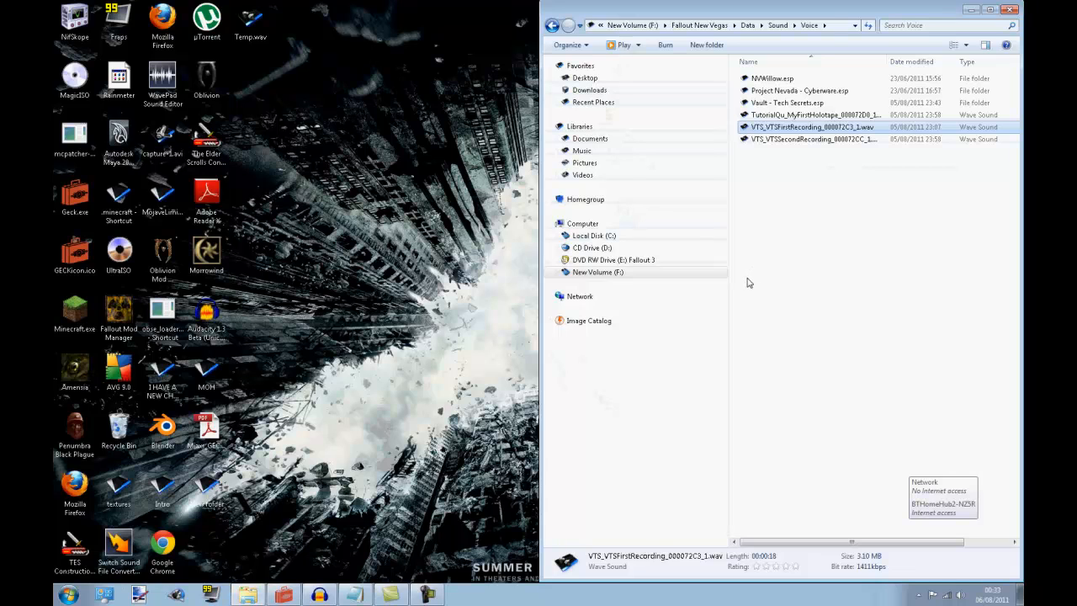
left_click(319, 596)
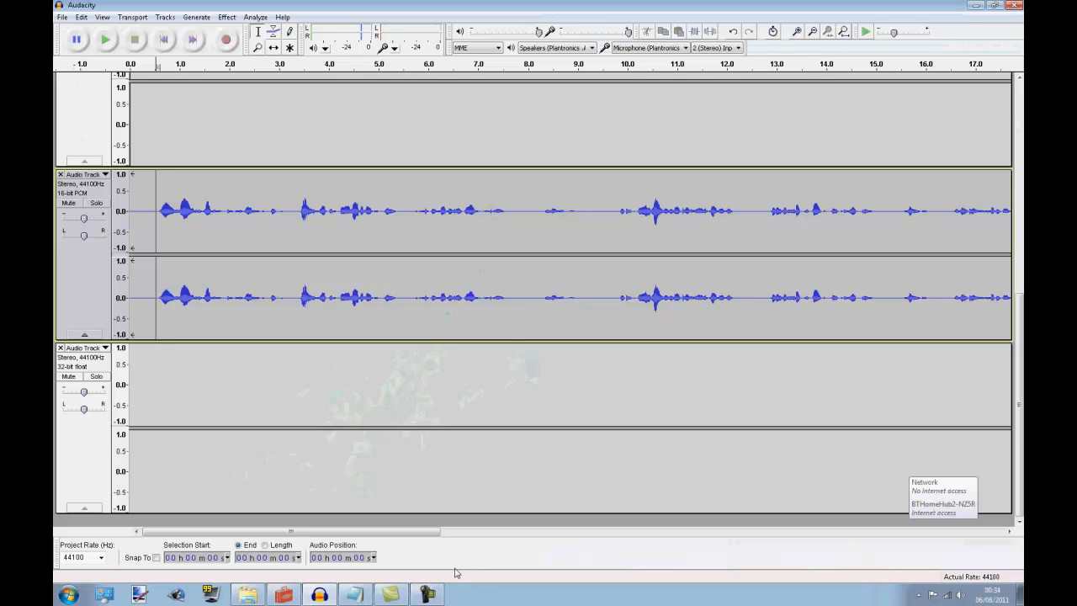
Switch back to the Creation Kit and open the MyFirstHolotape topic's response in TutorialQuest01 for review
left_click(283, 594)
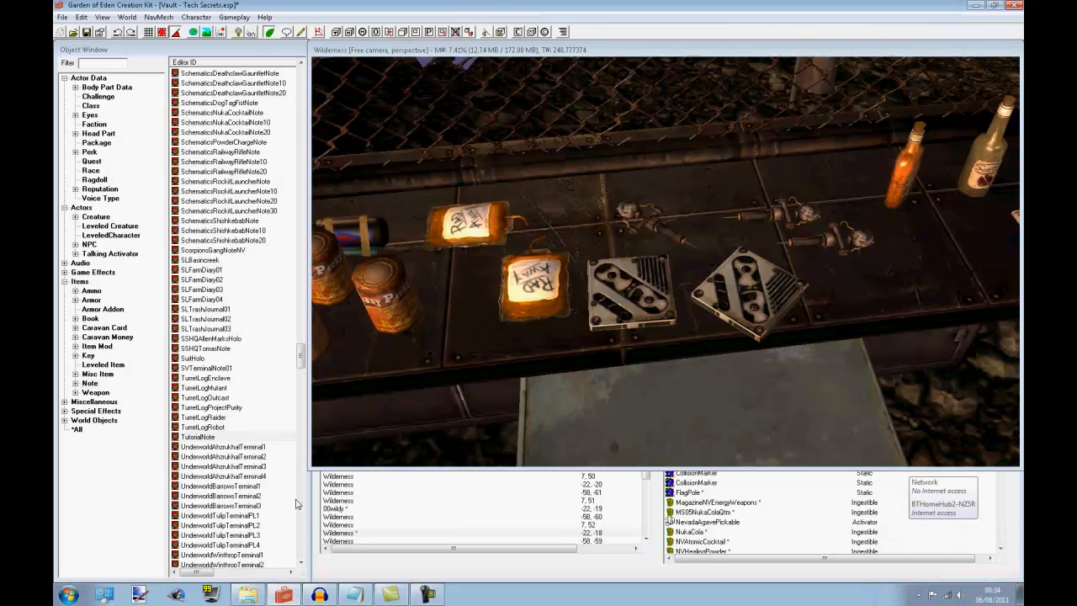
left_click(91, 161)
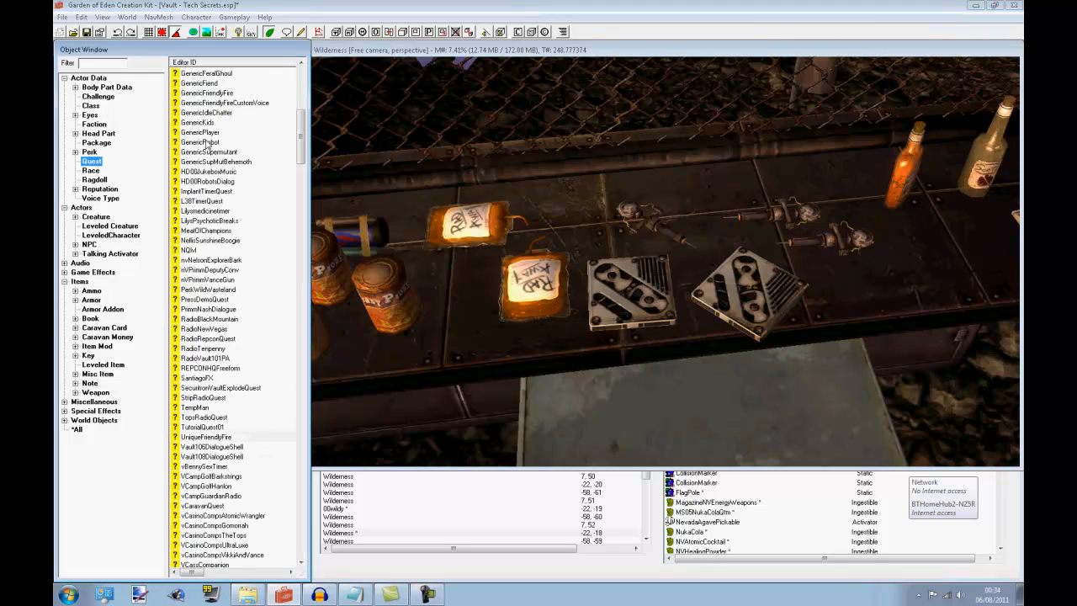
left_click(221, 379)
key("t")
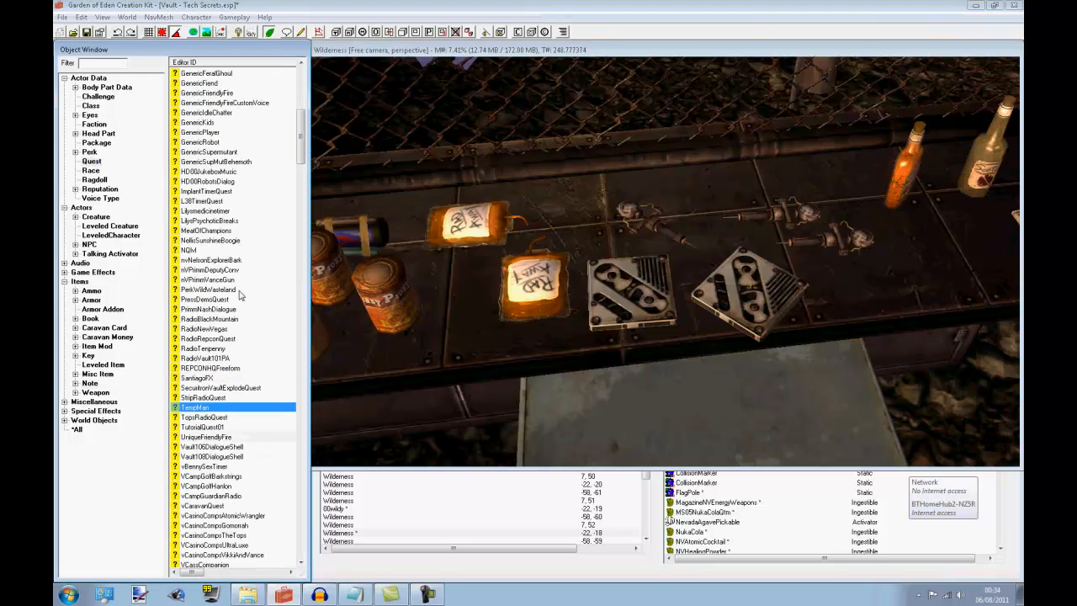
key("u")
double_click(202, 428)
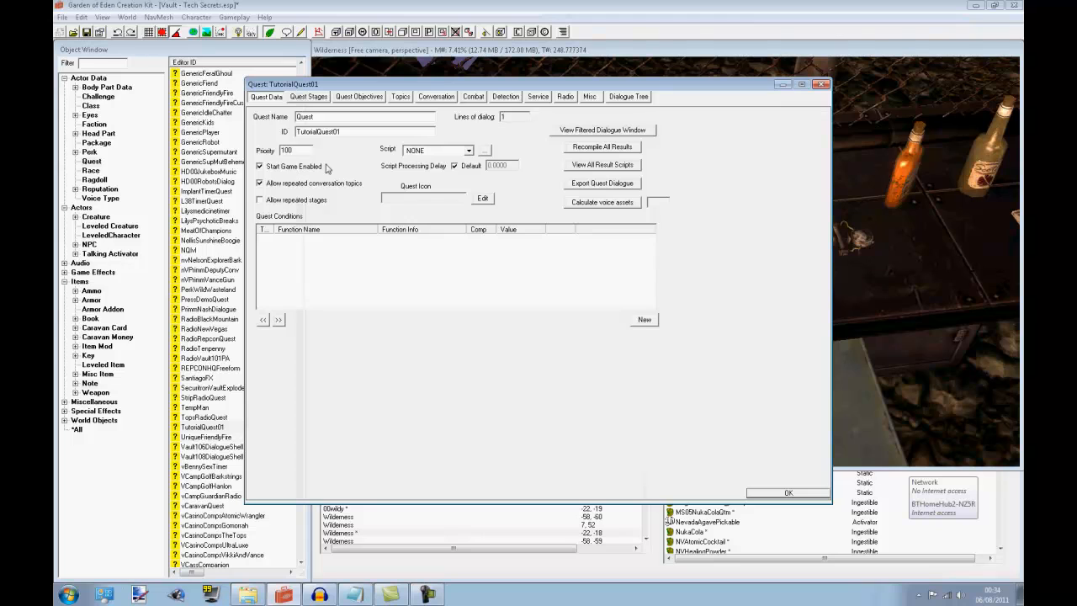
left_click(359, 97)
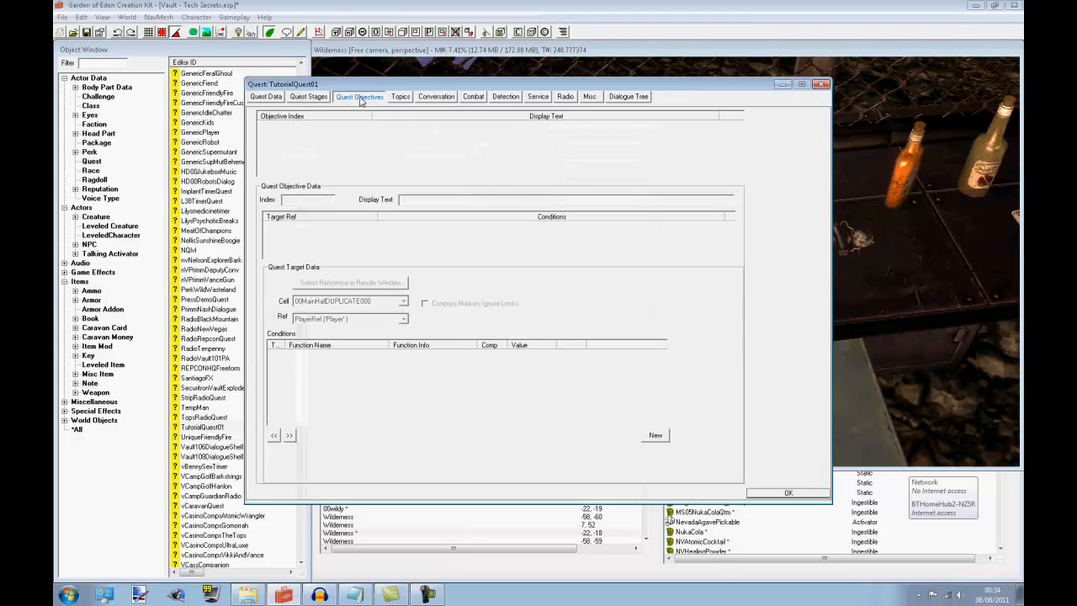
left_click(402, 96)
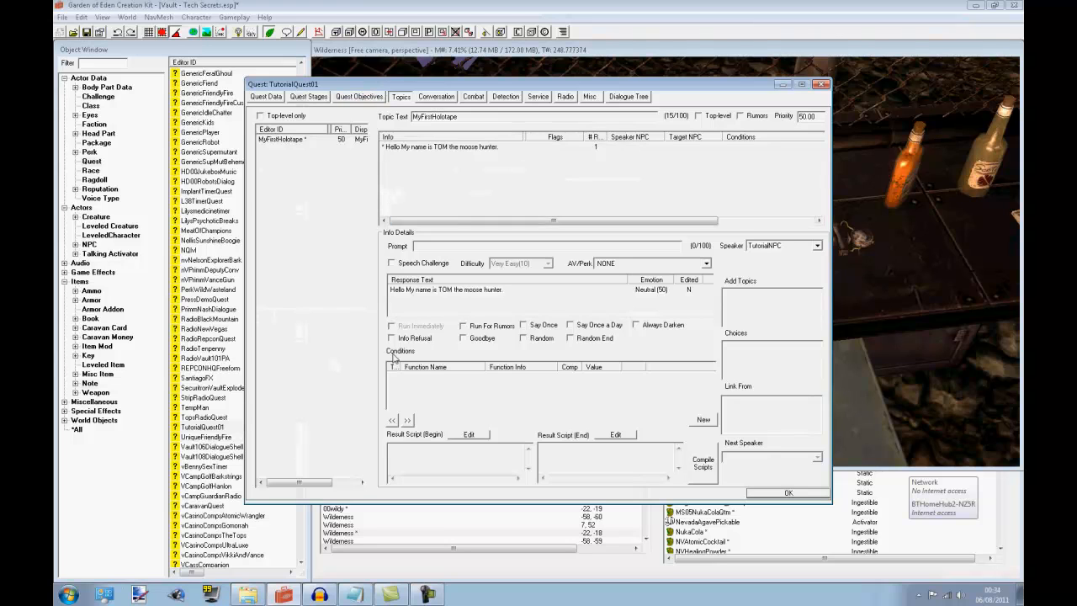
left_click(422, 290)
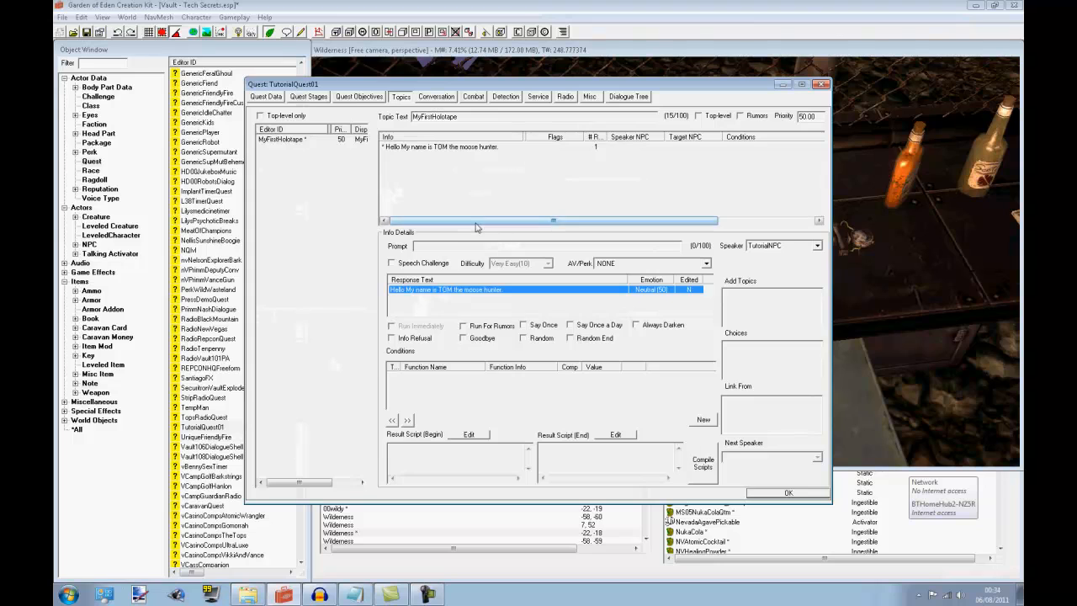
right_click(423, 289)
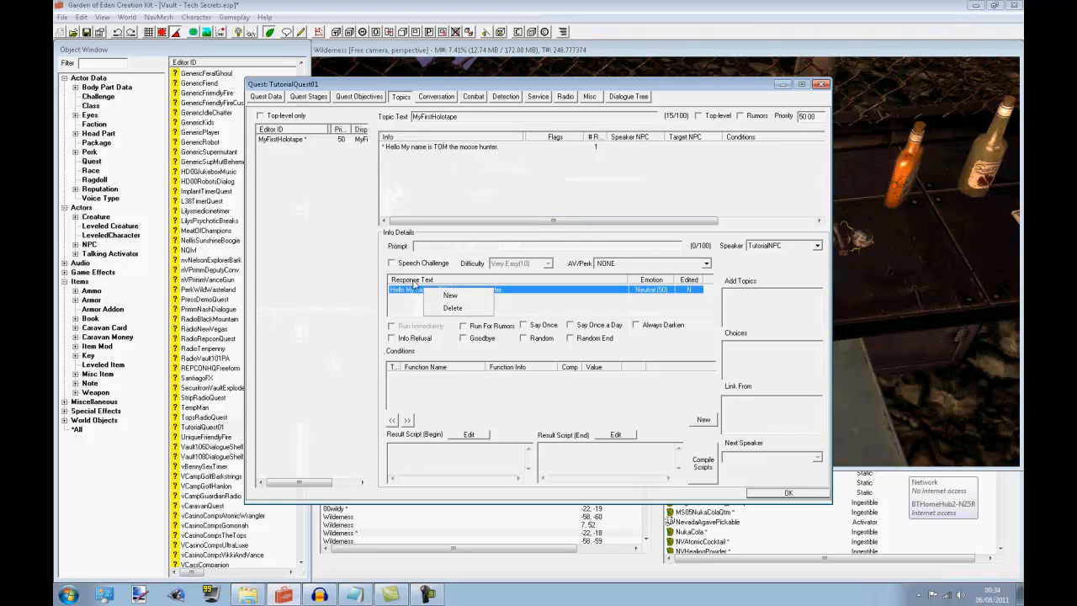
double_click(396, 289)
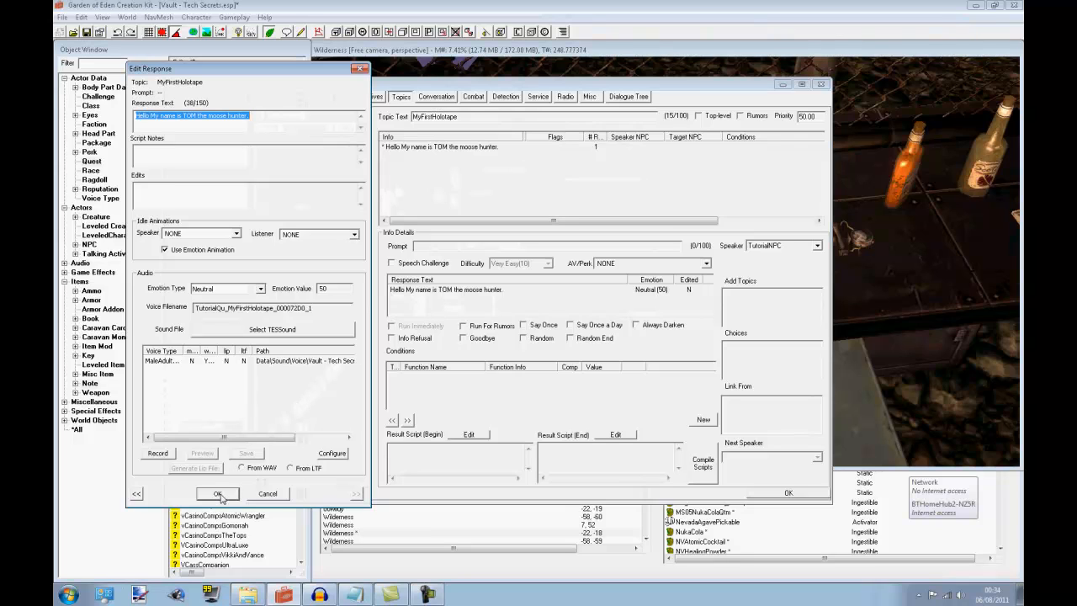
Switch to Notepad and add the script line "Hello my name is moose hunter! how are you? im from the land of the mooses."
left_click(358, 592)
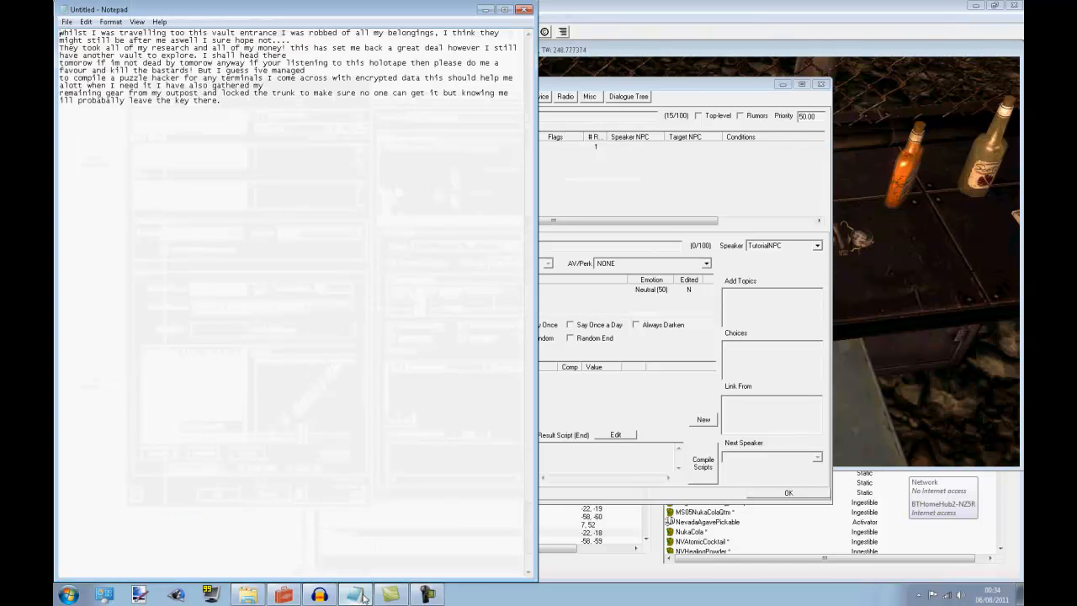
left_click_drag(276, 103, 352, 222)
type("Hello my name is moose hunter!")
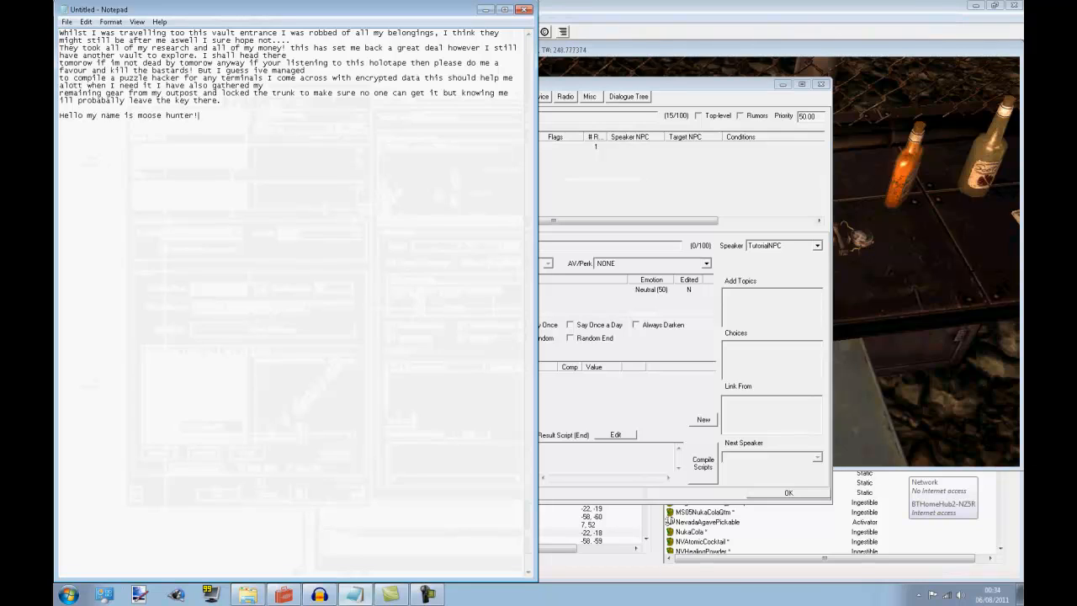
type(" how are you? im from the land of the mooses.")
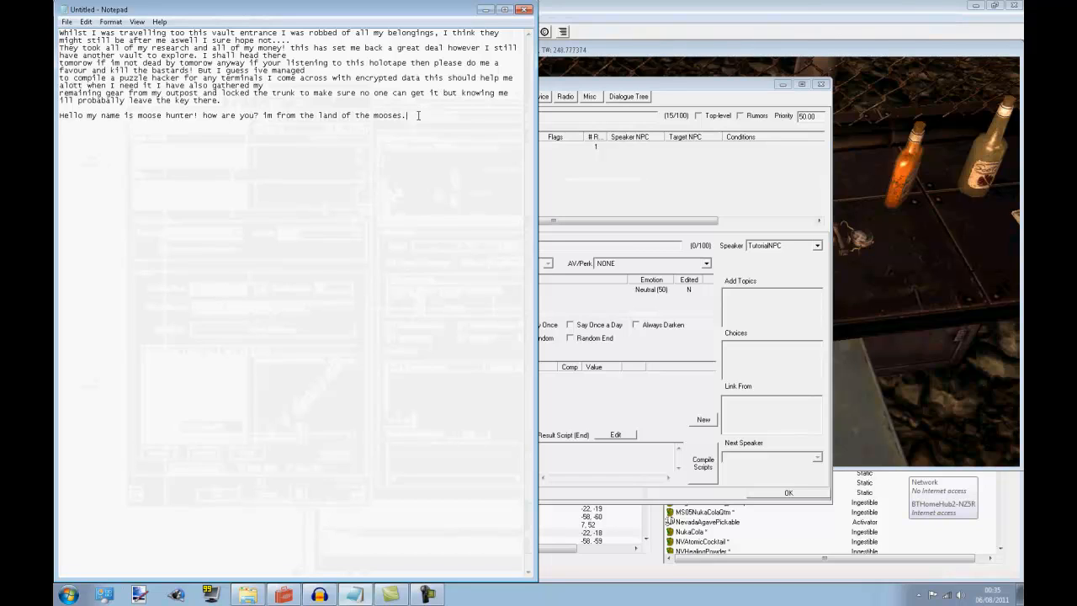
left_click_drag(417, 115, 62, 132)
left_click(363, 144)
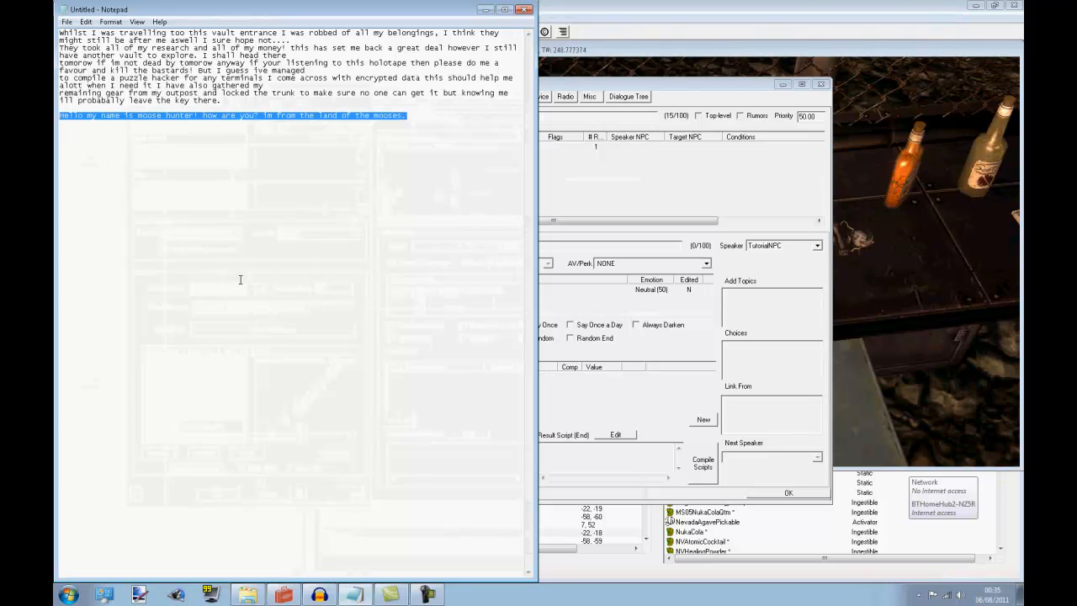
left_click(340, 168)
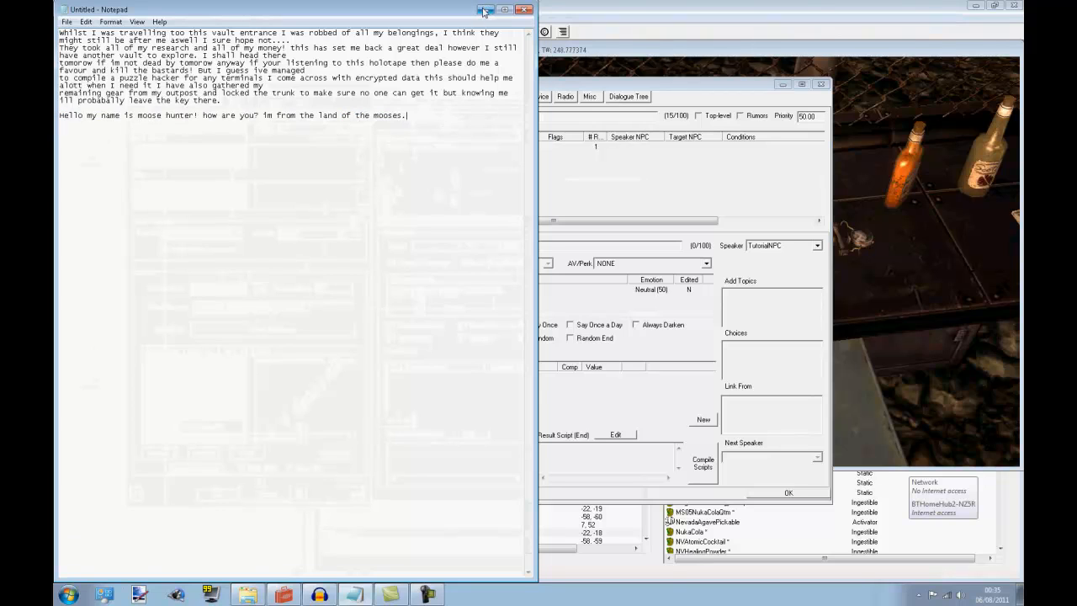
Compare the holotape script in Notepad with the MyFirstHolotape response text in the Creation Kit
left_click(485, 10)
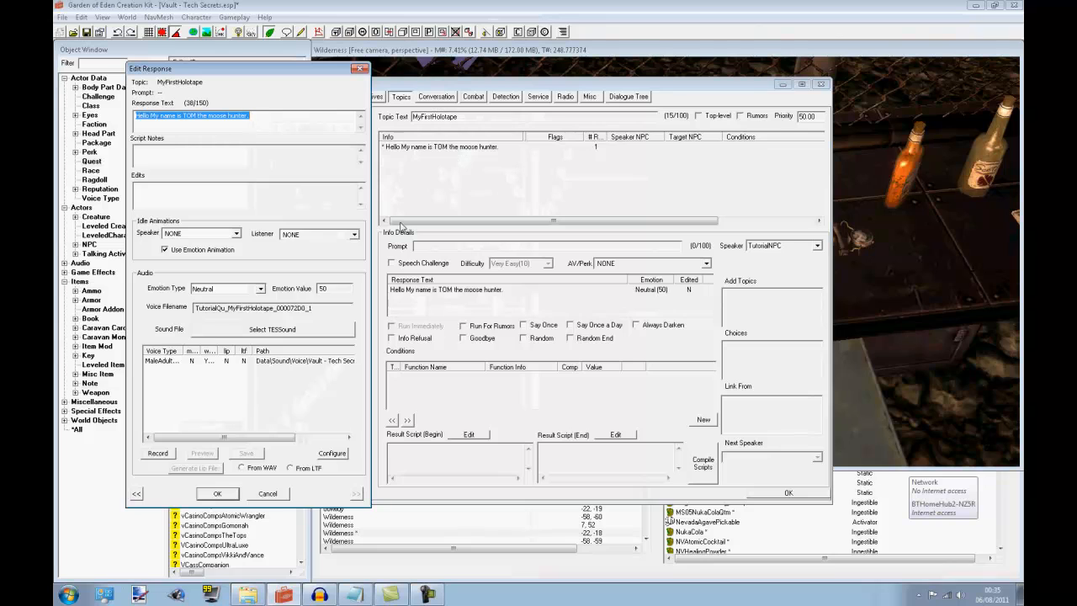
left_click(355, 591)
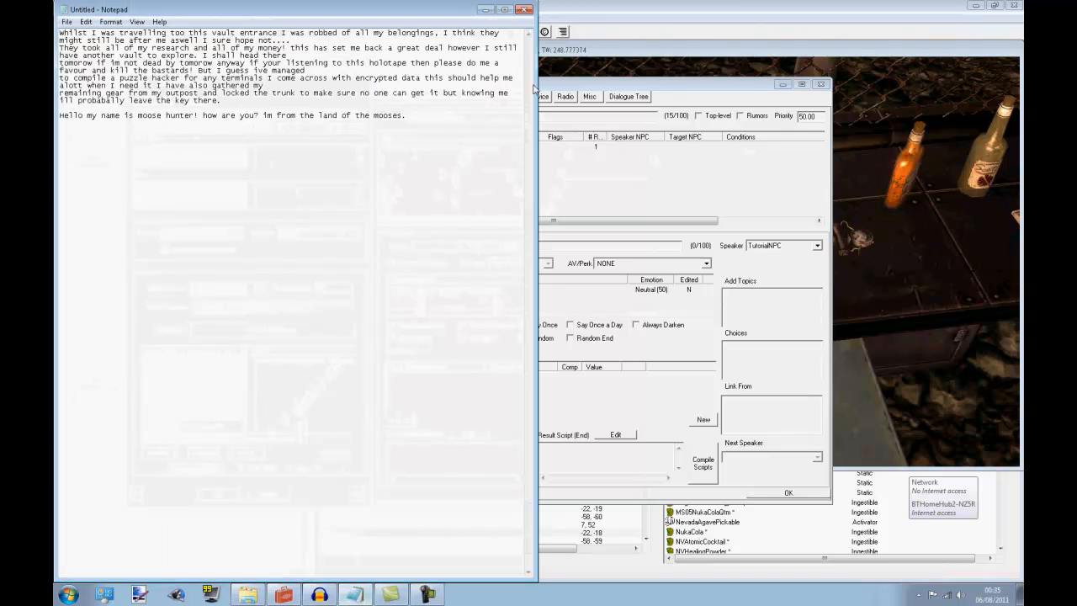
left_click(485, 10)
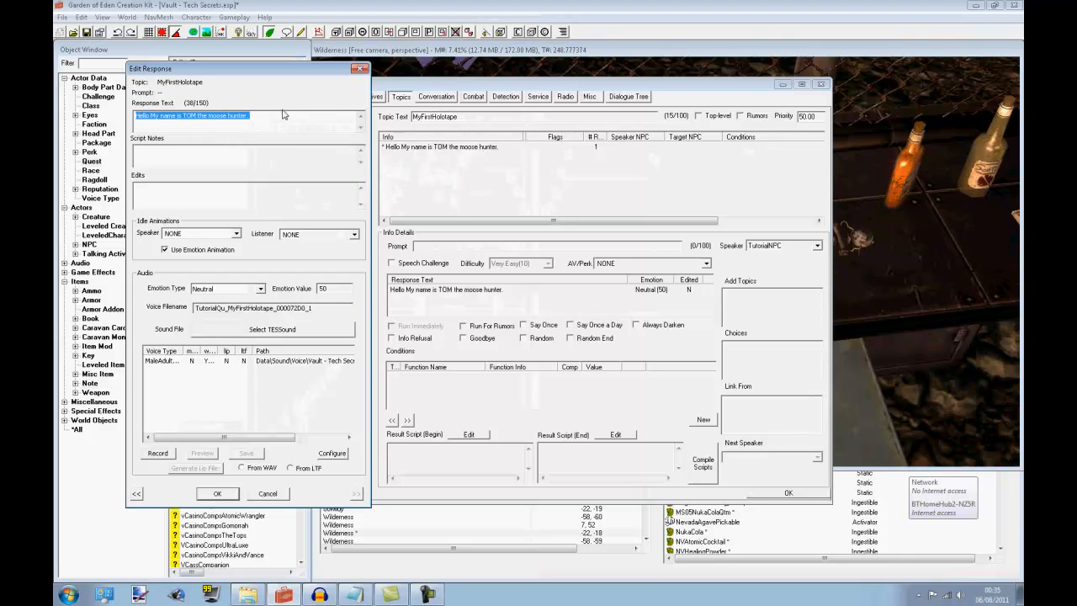
Accept the MyFirstHolotape response and close the TutorialQuest01 quest, keeping its dialogue settings
left_click(306, 156)
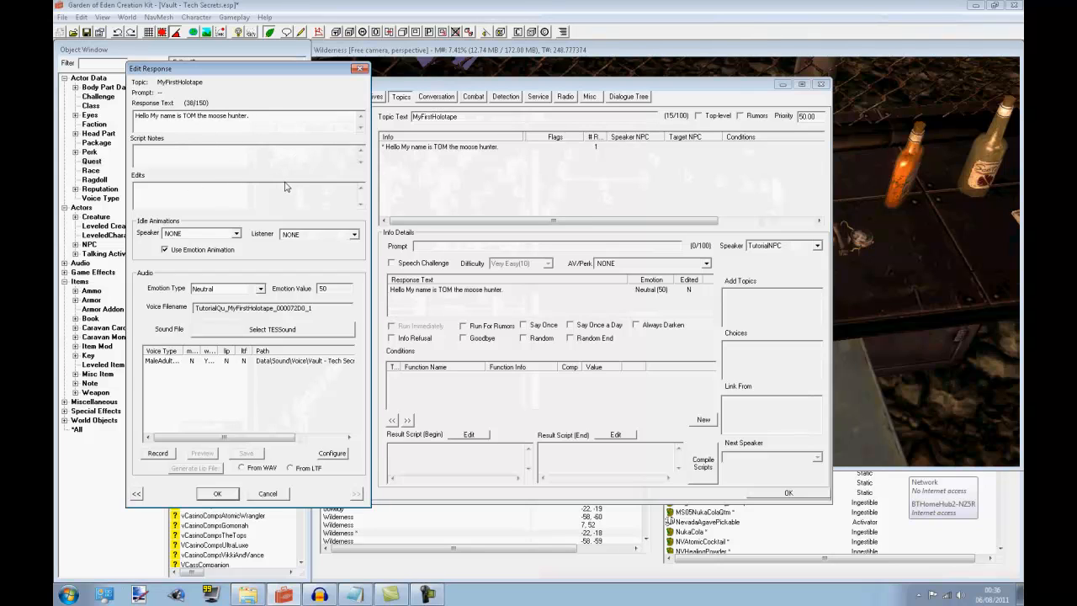
left_click(218, 494)
left_click(780, 494)
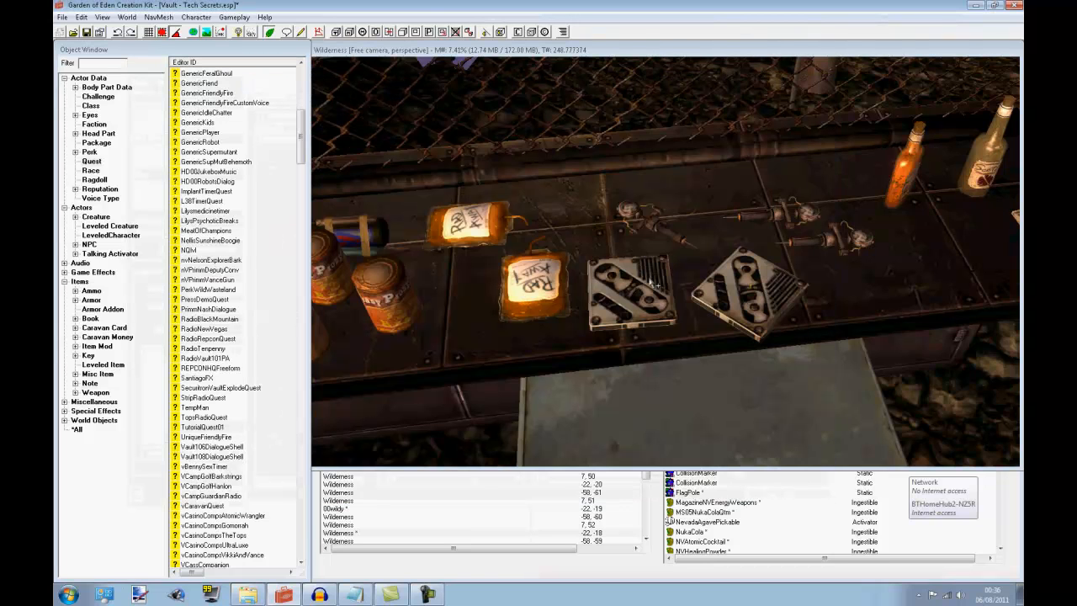
Shift the angled holotape slightly along the table, beside the other holotape
left_click(736, 308)
left_click_drag(764, 290, 749, 290)
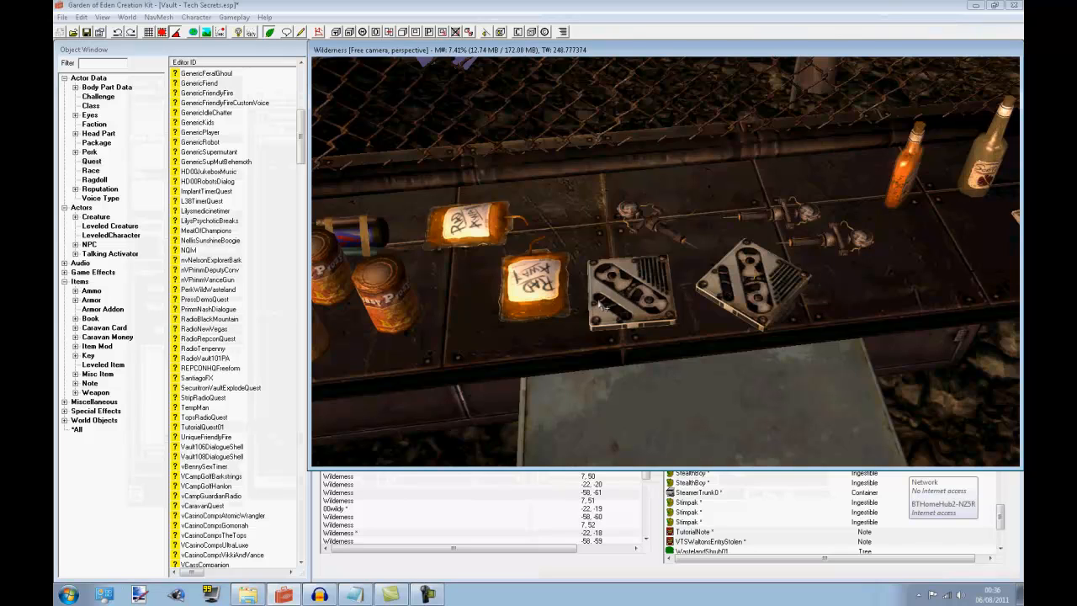
left_click(428, 595)
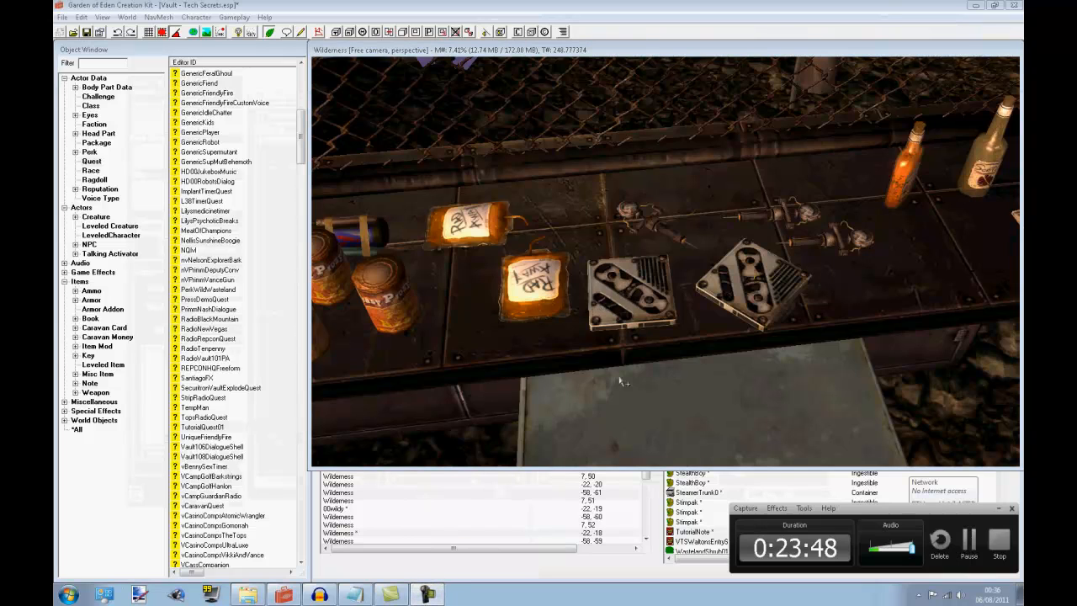